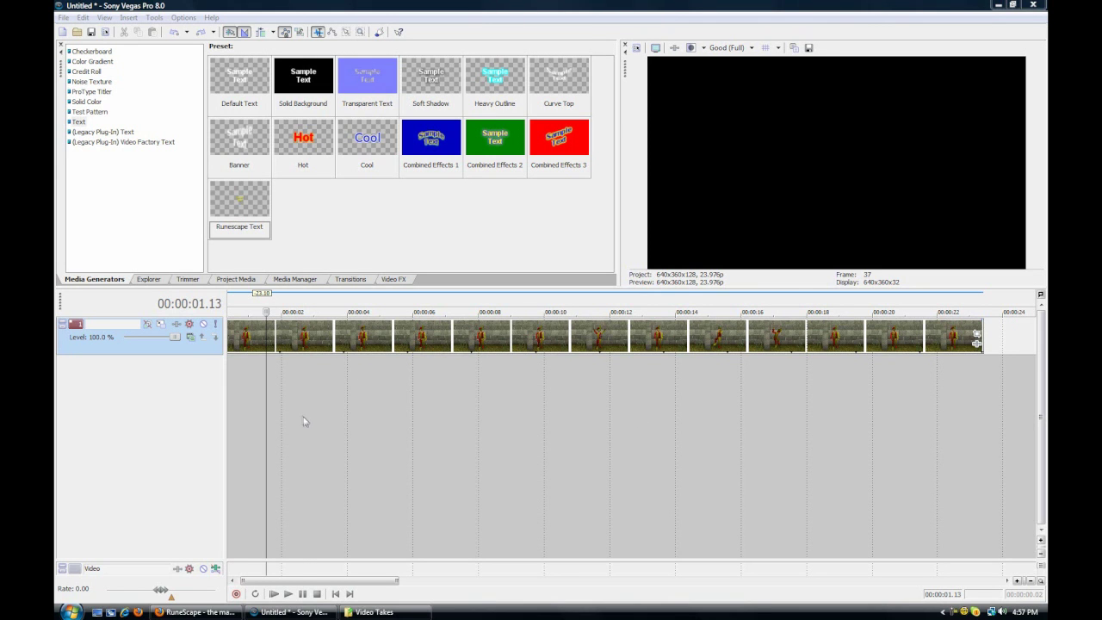
# - Compare the clip's frames around the 2 and 4 second marks and leave the playhead at 00:00:02.00
pyautogui.click(301, 415)
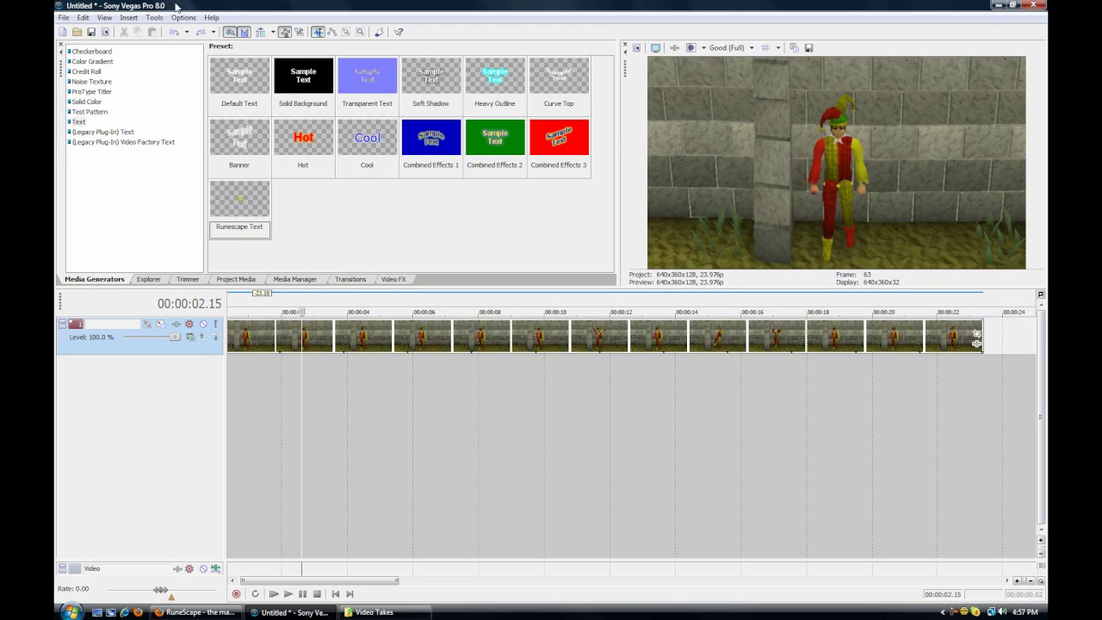
pyautogui.click(283, 425)
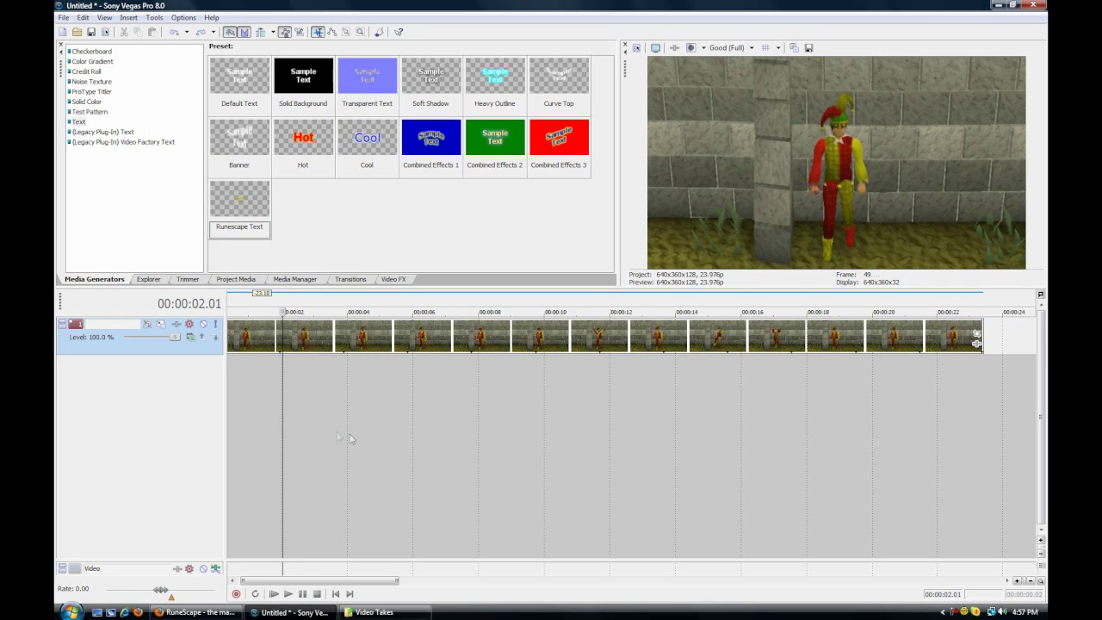
pyautogui.click(348, 434)
pyautogui.click(277, 426)
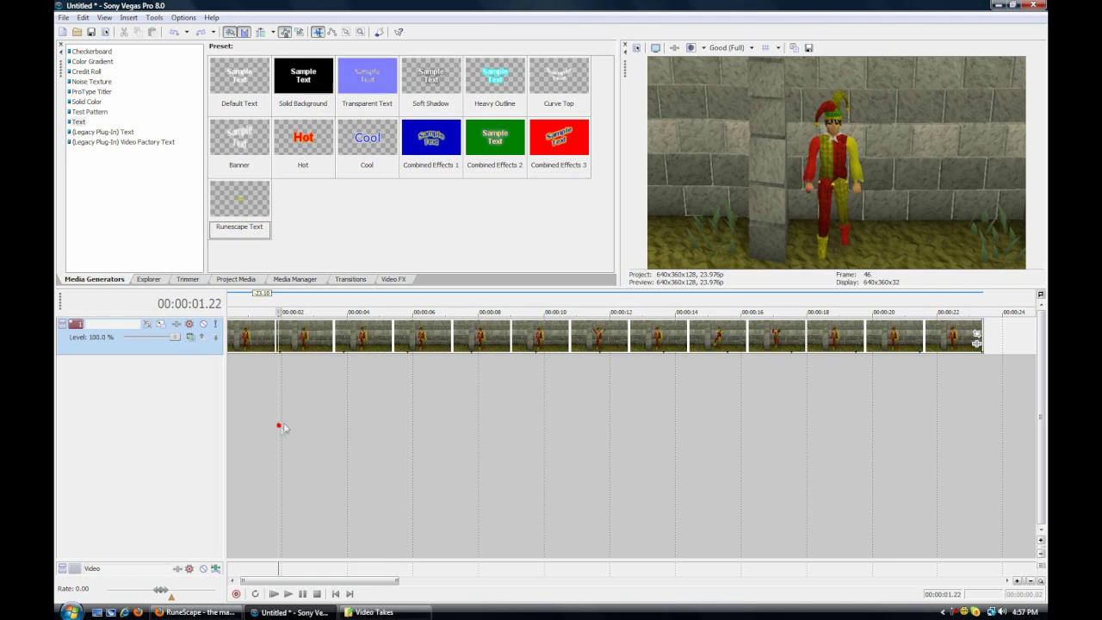
pyautogui.click(346, 438)
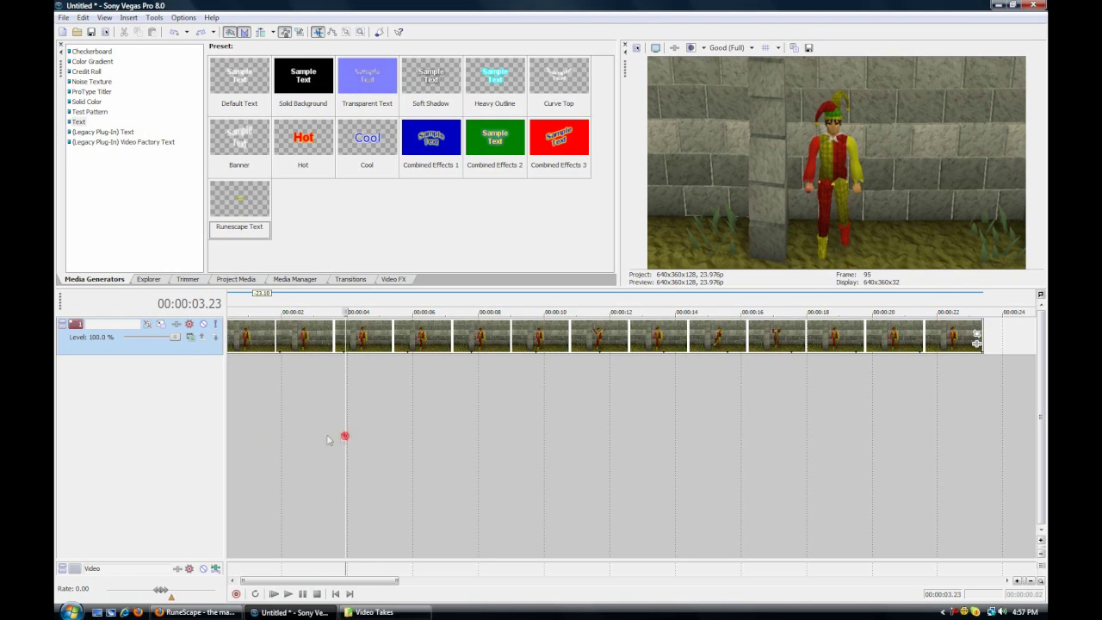
pyautogui.click(275, 428)
pyautogui.click(281, 433)
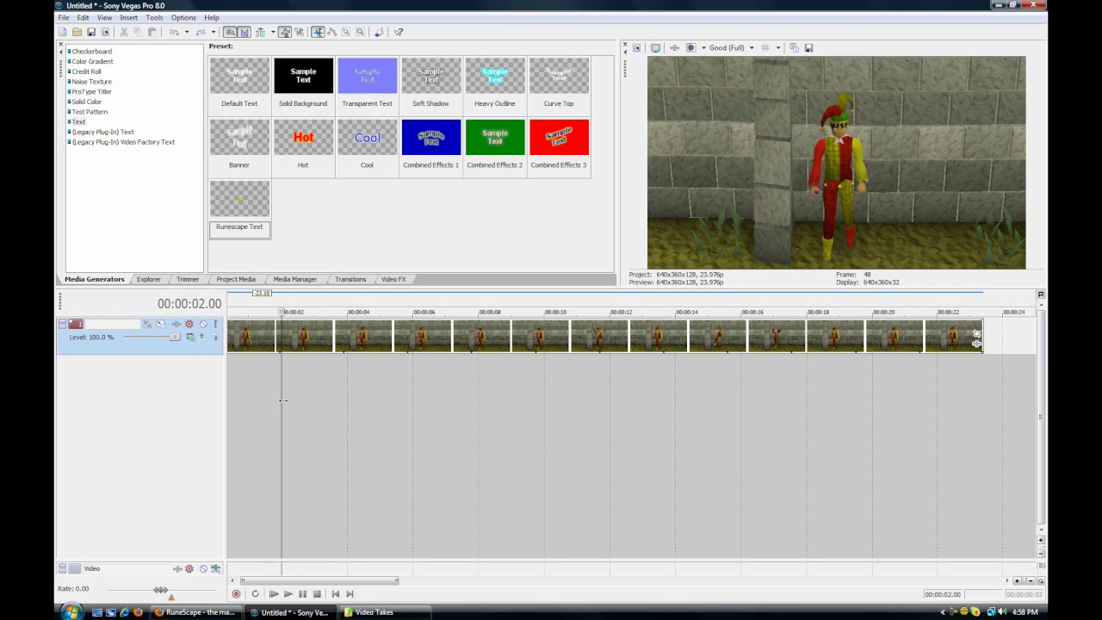
# - Play the clip from 2 seconds, stop just past 4 seconds, and split it at 00:00:04.06
pyautogui.press('space')
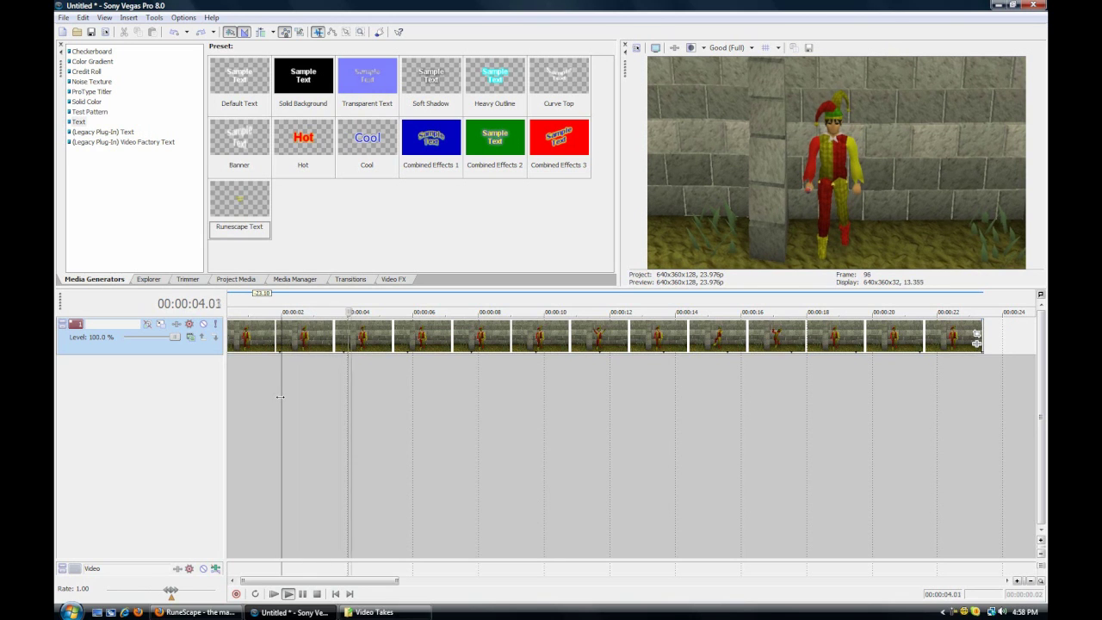
pyautogui.press('space')
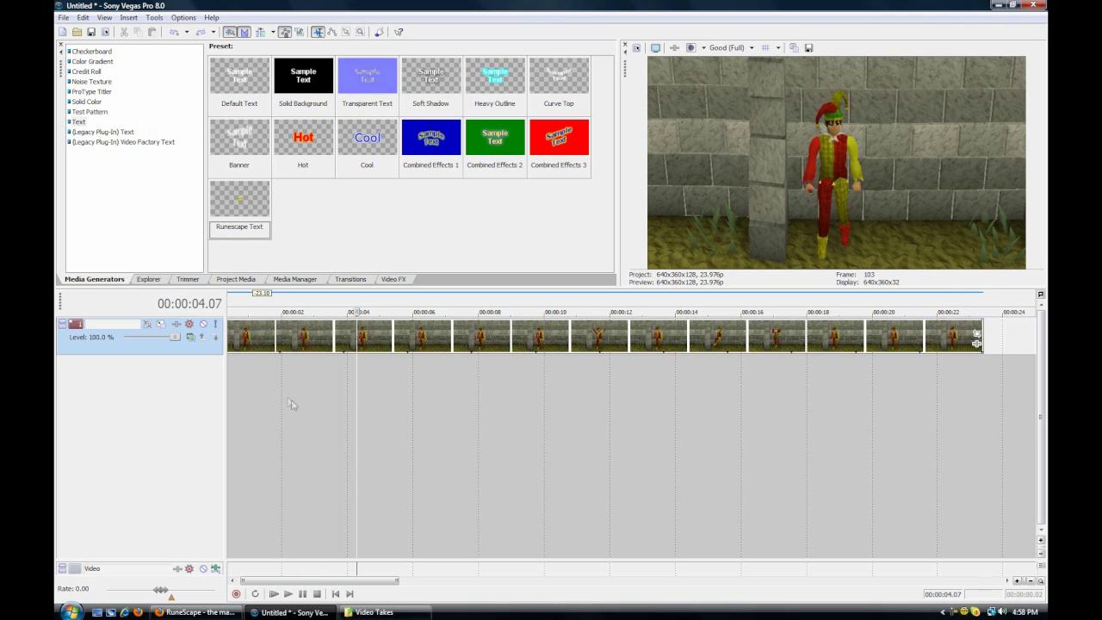
pyautogui.click(358, 342)
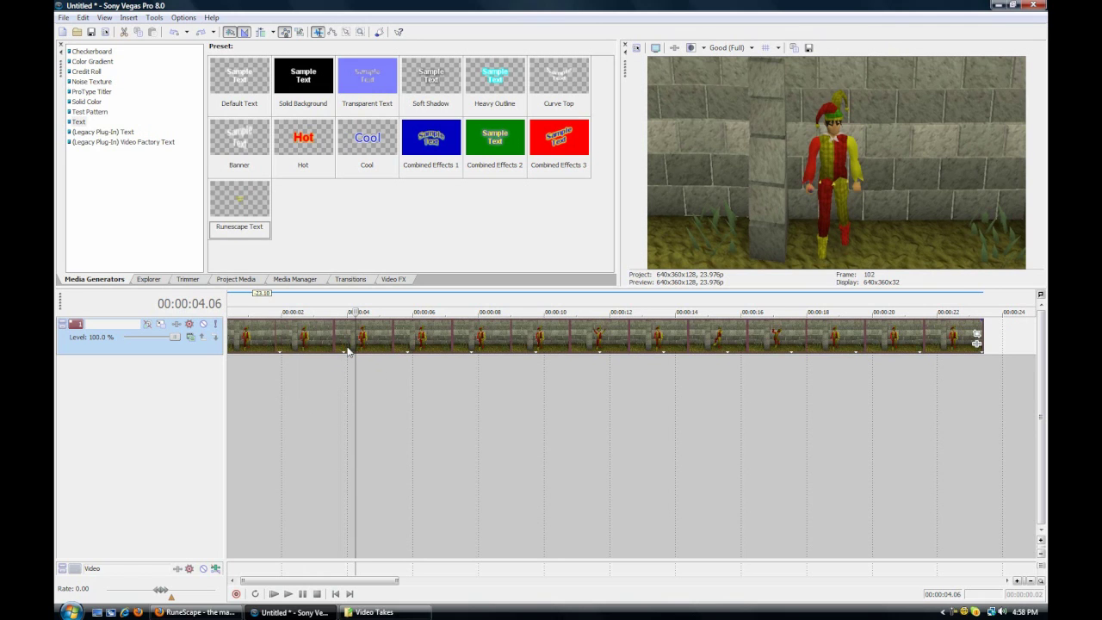
pyautogui.press('s')
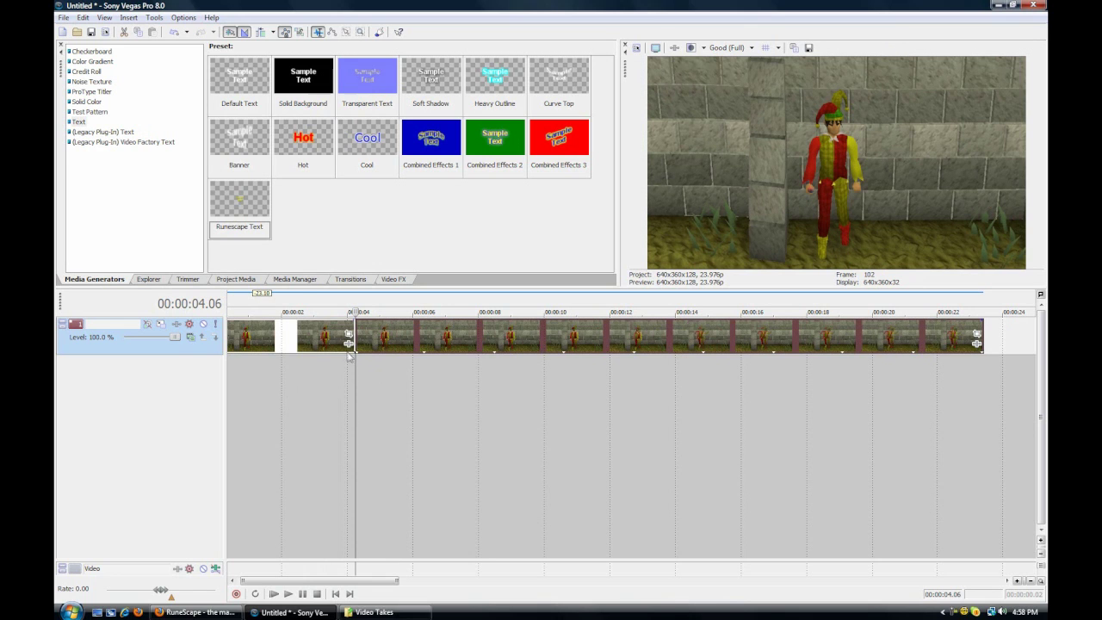
# - Delete the leading segment of the clip before the 00:00:04.06 split
pyautogui.click(354, 362)
pyautogui.moveTo(381, 349)
pyautogui.mouseDown()
pyautogui.moveTo(432, 347)
pyautogui.moveTo(382, 344)
pyautogui.mouseUp()
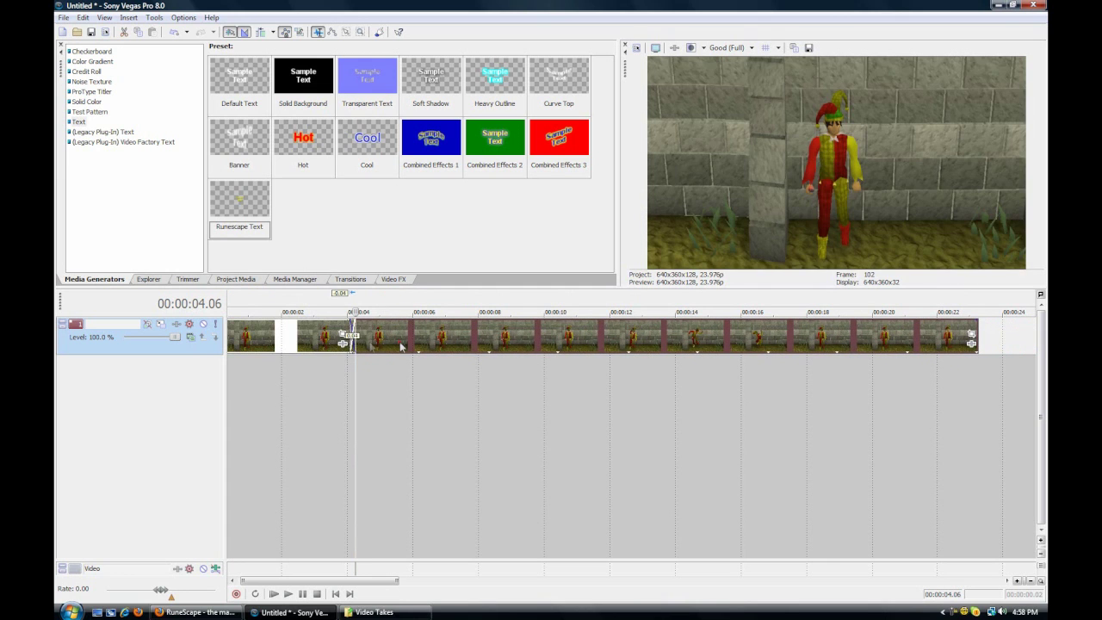
pyautogui.click(324, 345)
pyautogui.press('Delete')
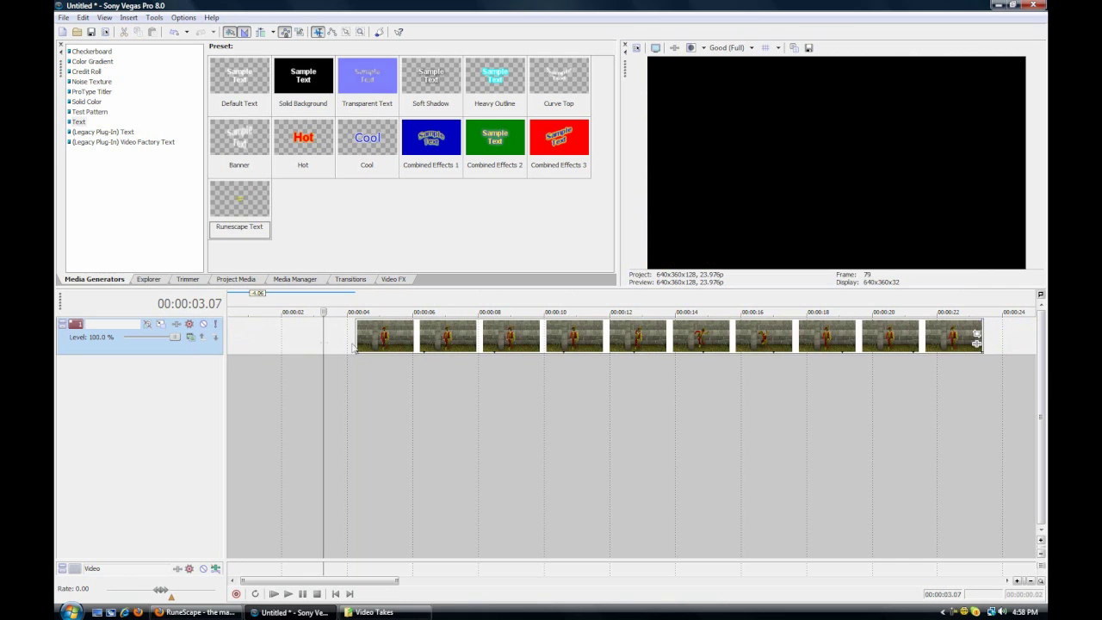
# - Move the remaining clip to the start of the timeline, play it, and split it at 00:00:03.11
pyautogui.moveTo(361, 343); pyautogui.dragTo(225, 340)
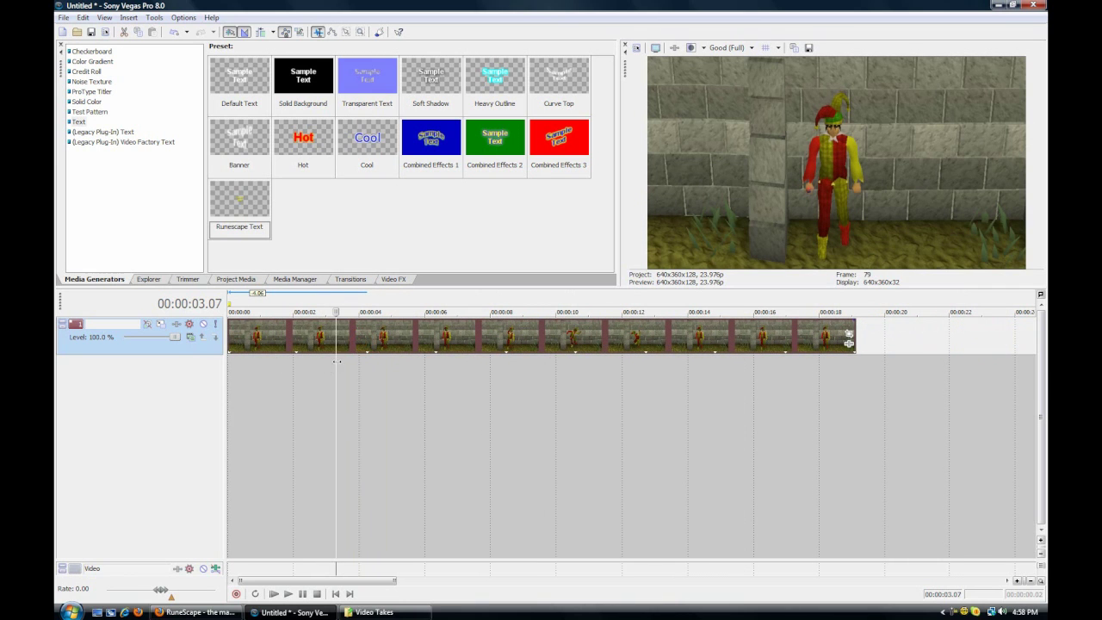
pyautogui.moveTo(336, 362); pyautogui.dragTo(233, 359)
pyautogui.press('space')
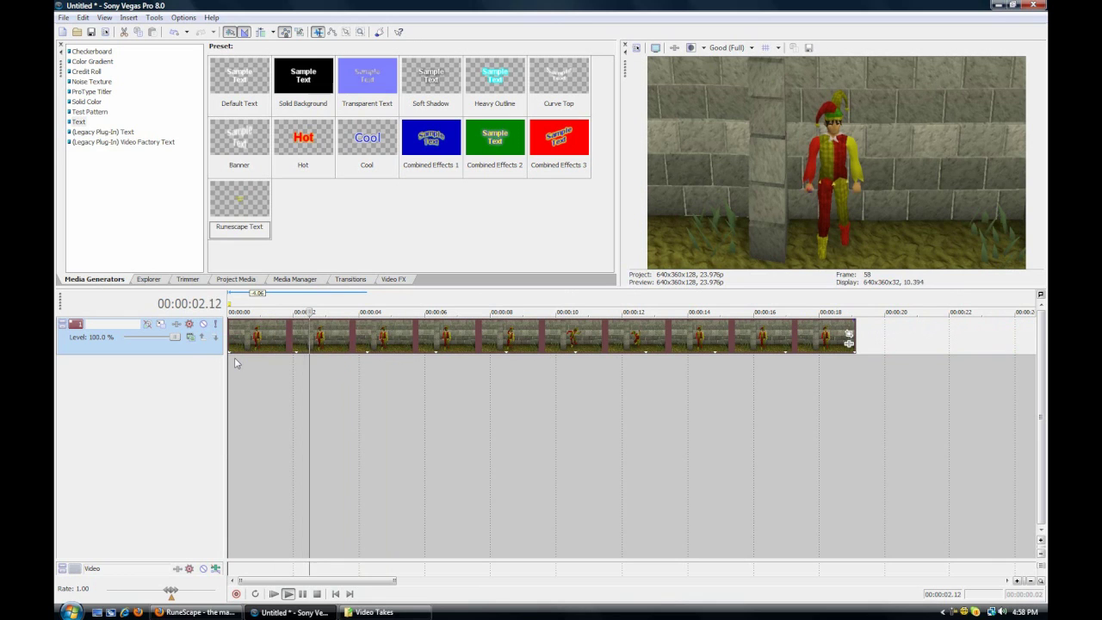
pyautogui.press('Return')
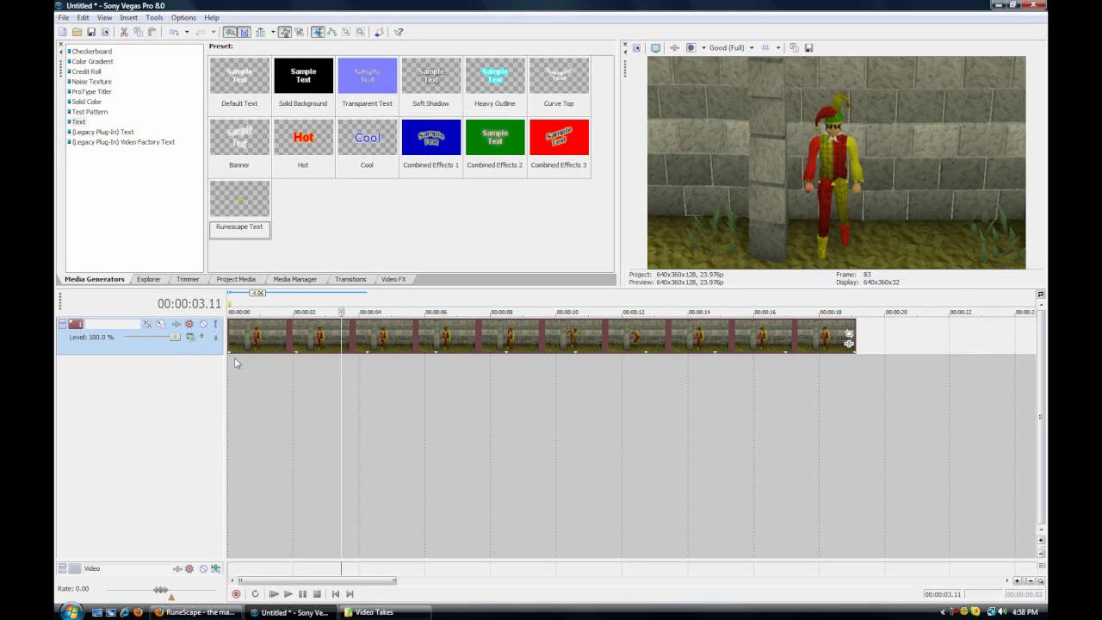
pyautogui.press('s')
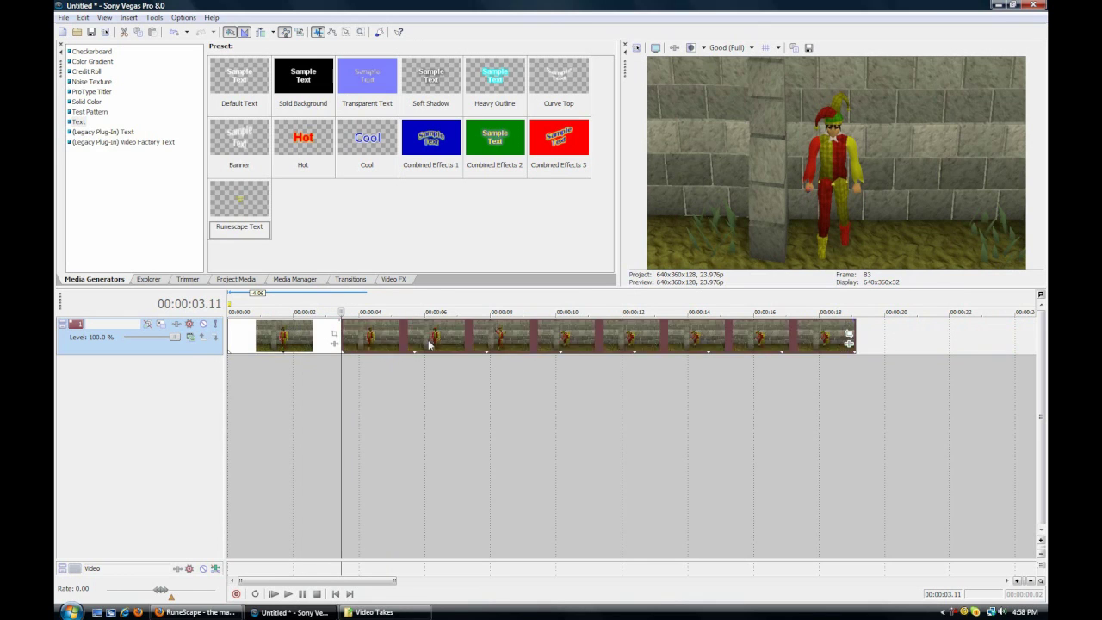
# - Delete the long segment after the 00:00:03.11 split, keeping only the short opening segment
pyautogui.click(429, 340)
pyautogui.press('Delete')
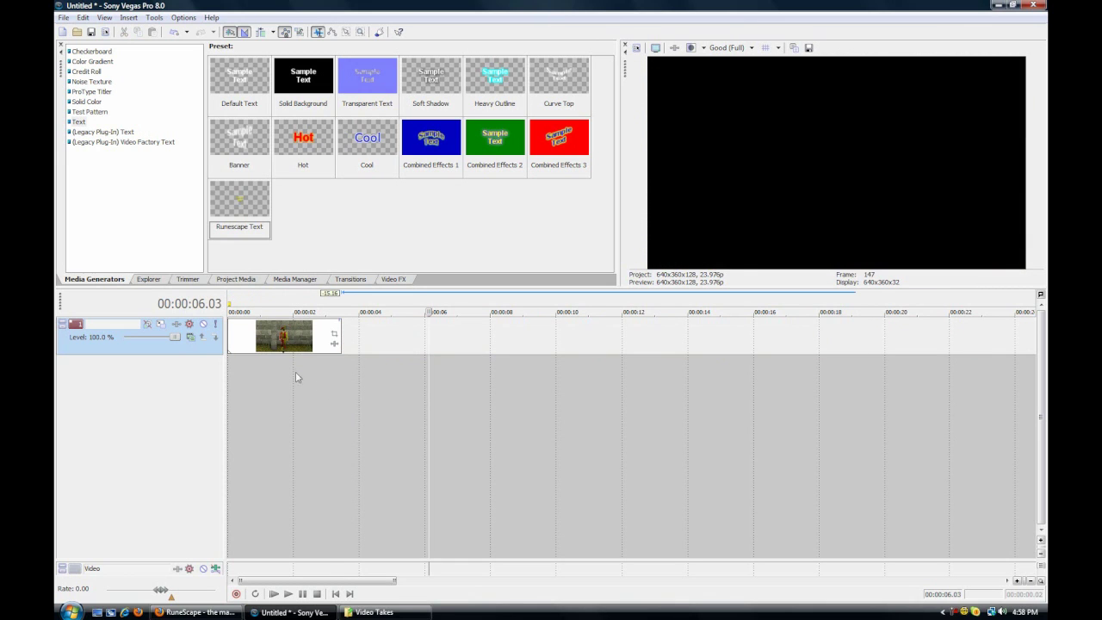
pyautogui.click(279, 378)
# - Place a copy of the short clip directly after the original on the same track
pyautogui.click(306, 348)
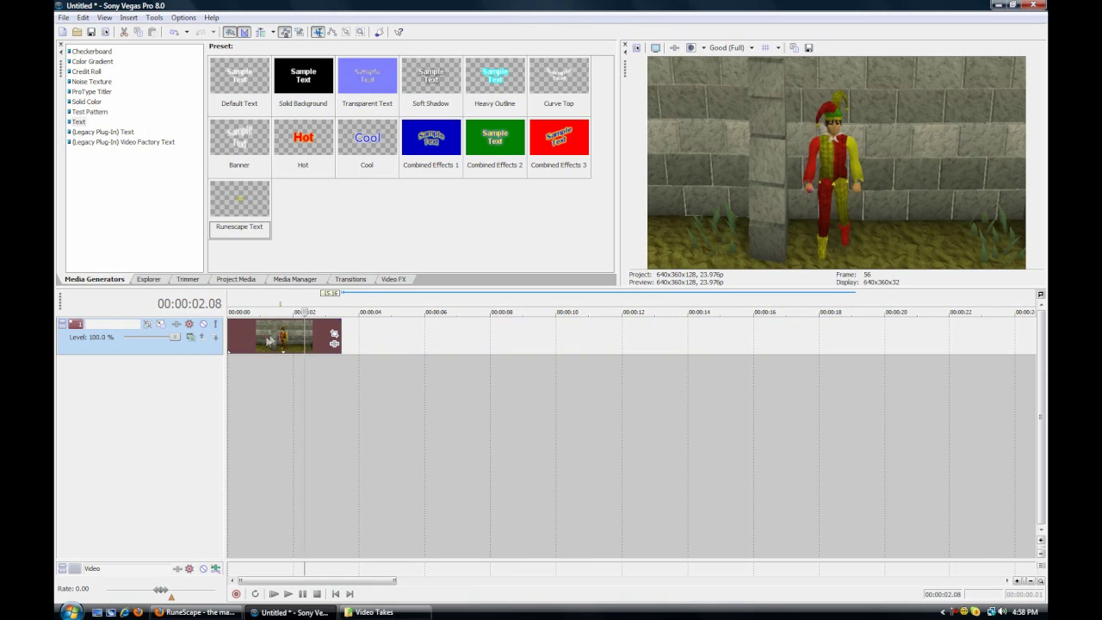
pyautogui.moveTo(271, 343); pyautogui.dragTo(392, 335)
pyautogui.click(359, 345)
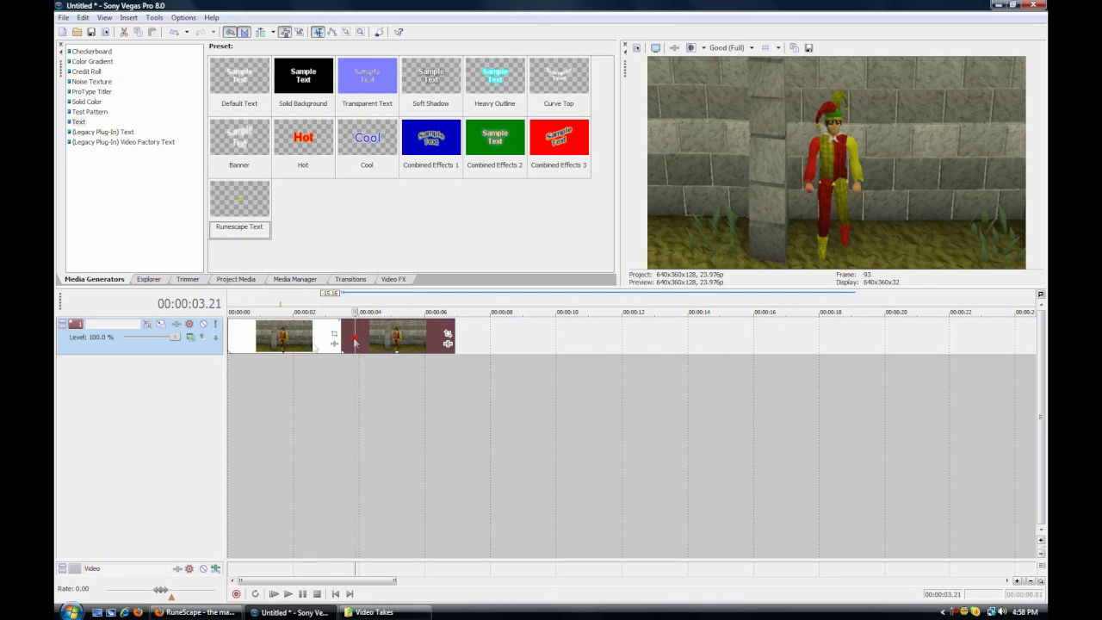
# - Reverse the second copy of the clip
pyautogui.click(315, 346)
pyautogui.click(376, 346)
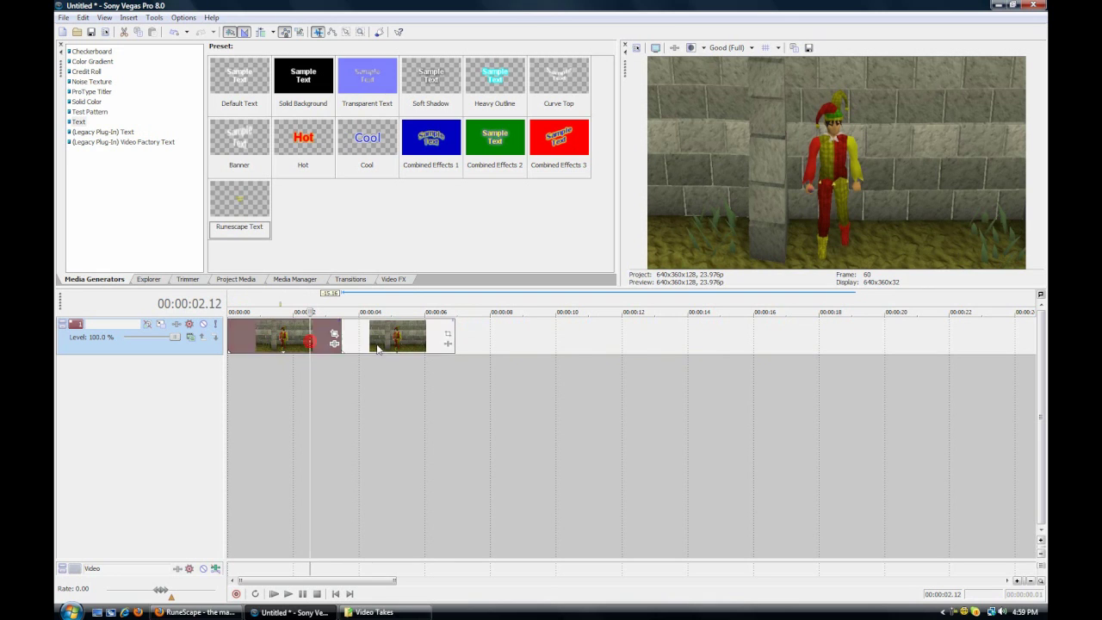
pyautogui.click(294, 345)
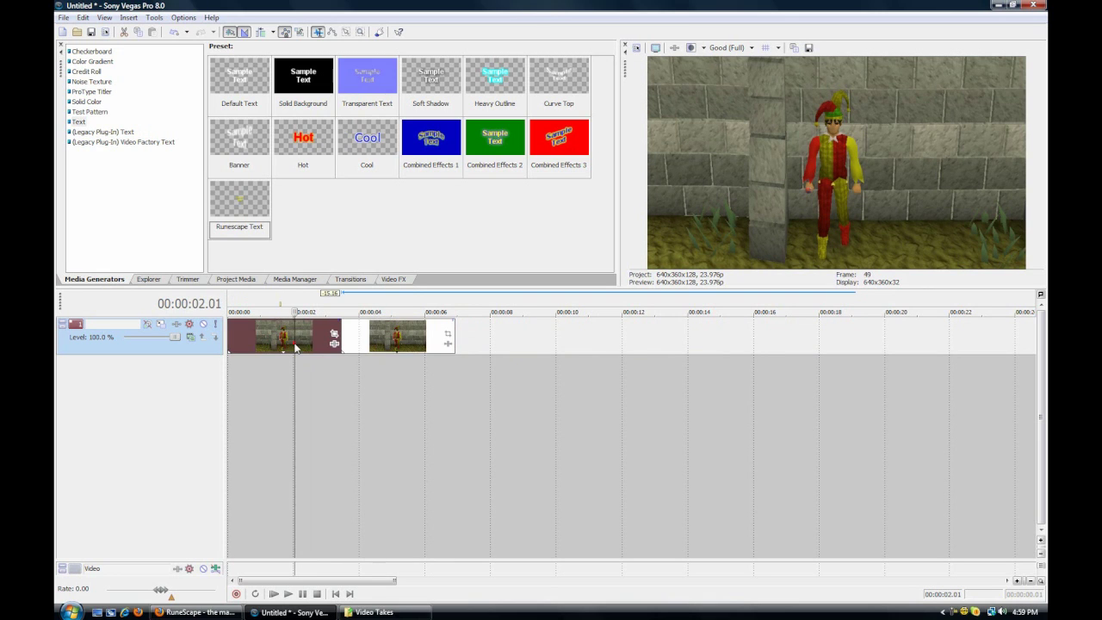
pyautogui.click(389, 341)
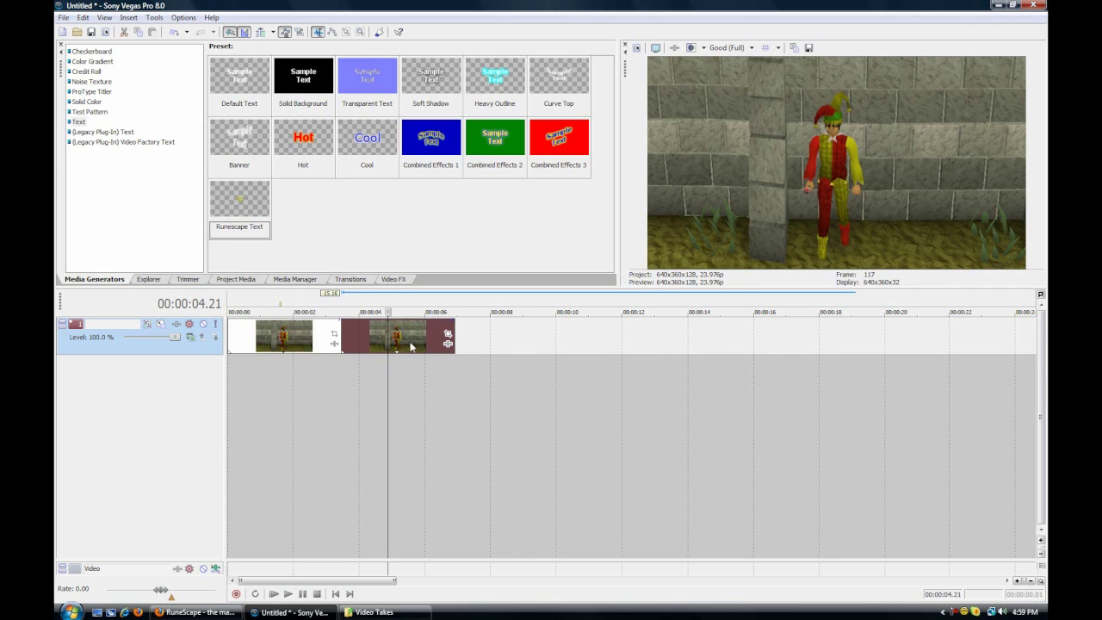
pyautogui.rightClick(409, 345)
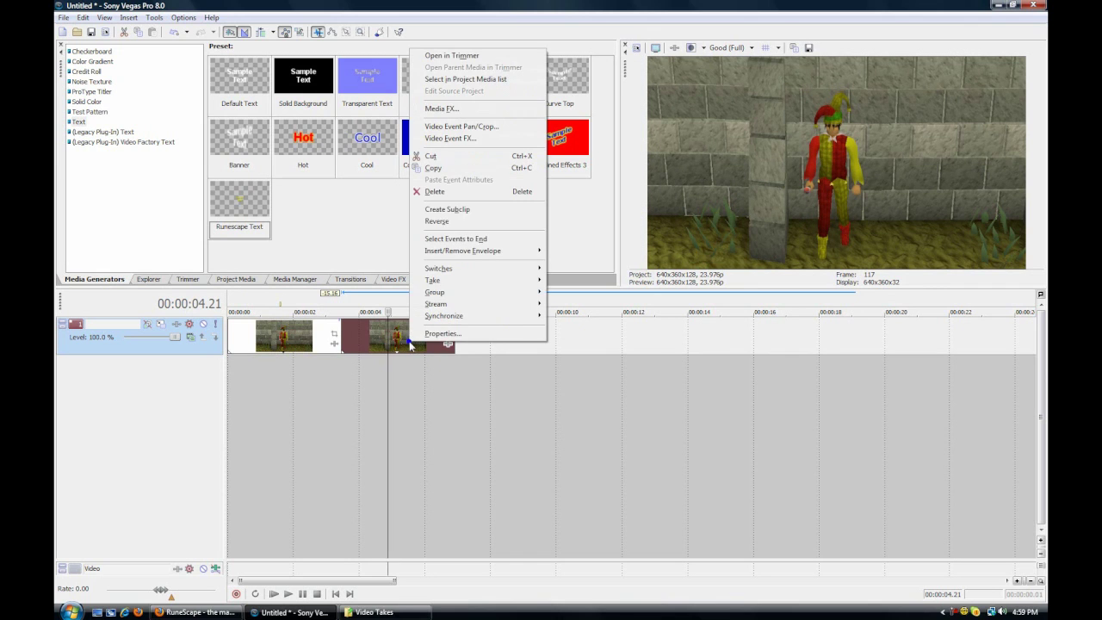
pyautogui.click(447, 223)
# - Play back the join between the forward and reversed clips, then replay from near the timeline start
pyautogui.moveTo(388, 339); pyautogui.dragTo(334, 342)
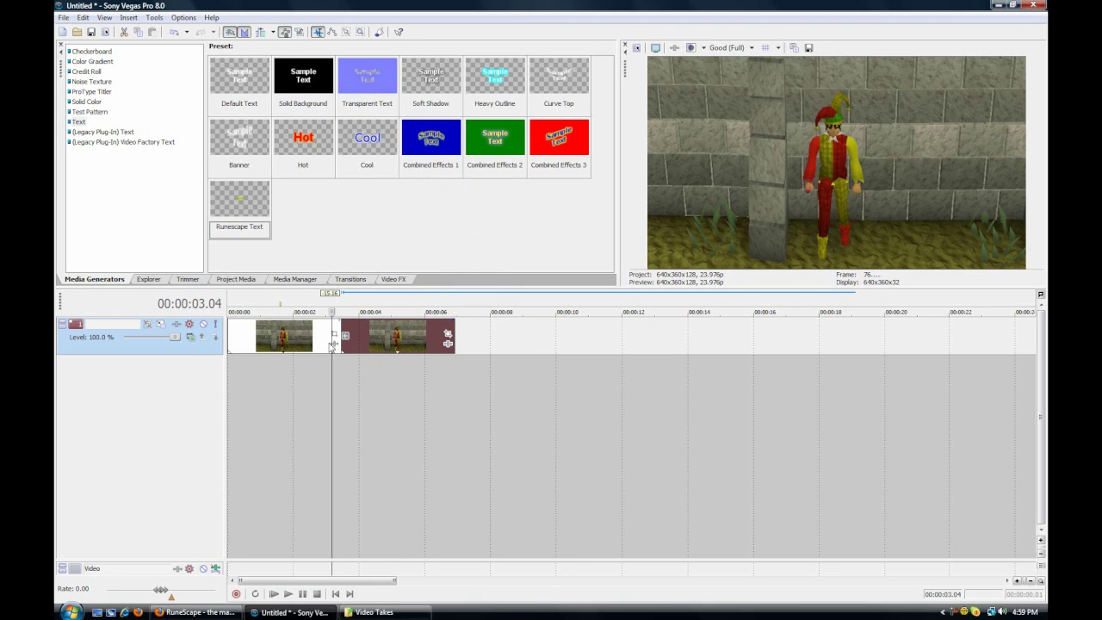
pyautogui.press('space')
pyautogui.press('Return')
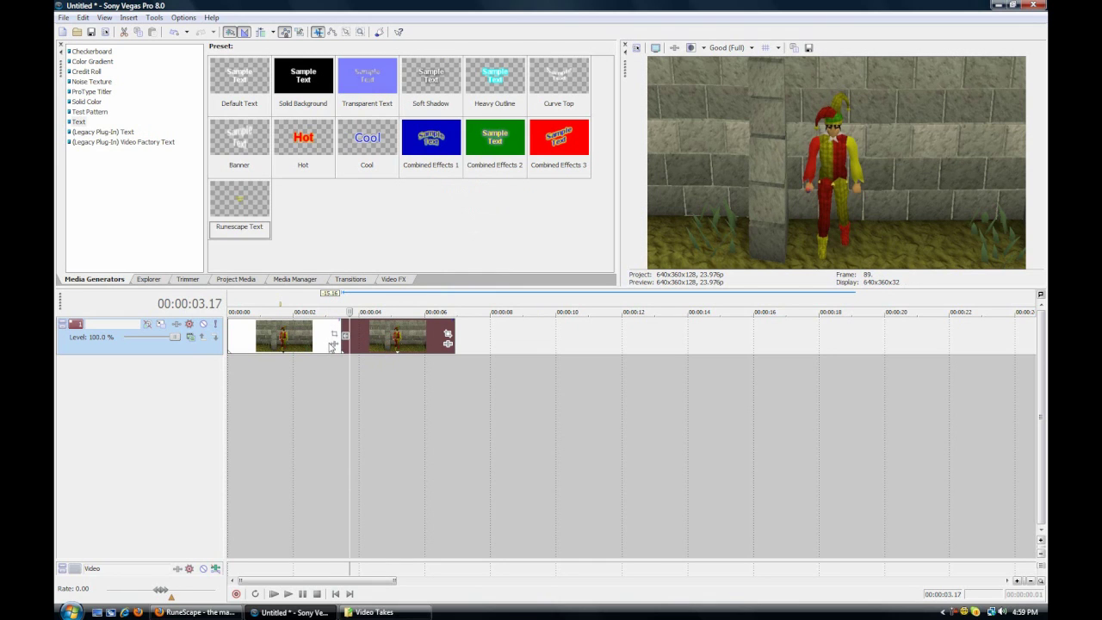
pyautogui.moveTo(348, 366); pyautogui.dragTo(239, 366)
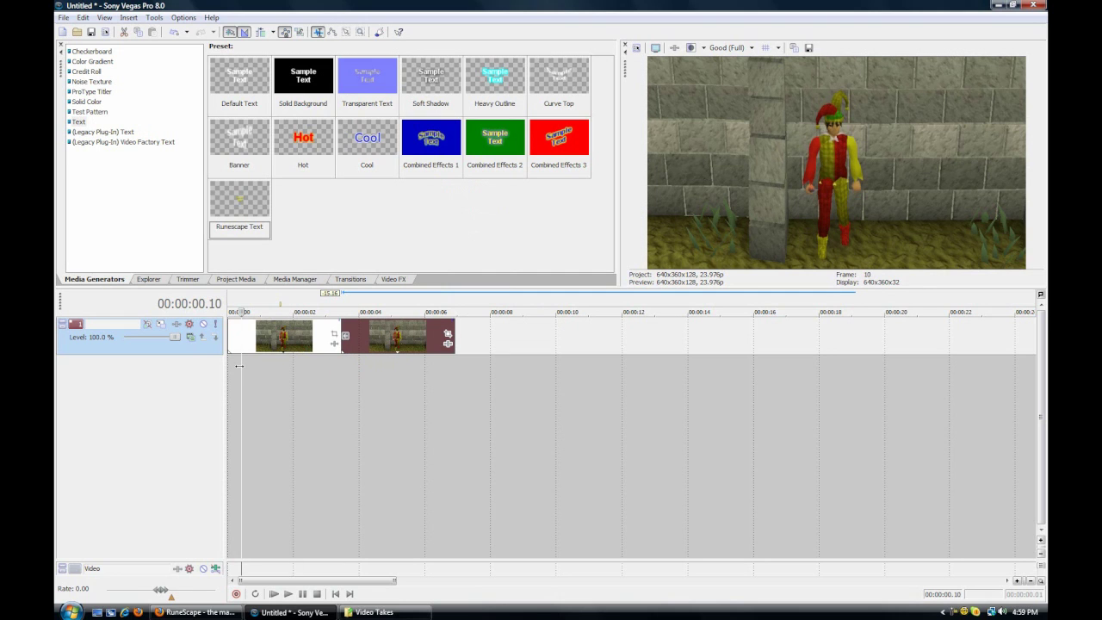
pyautogui.press('space')
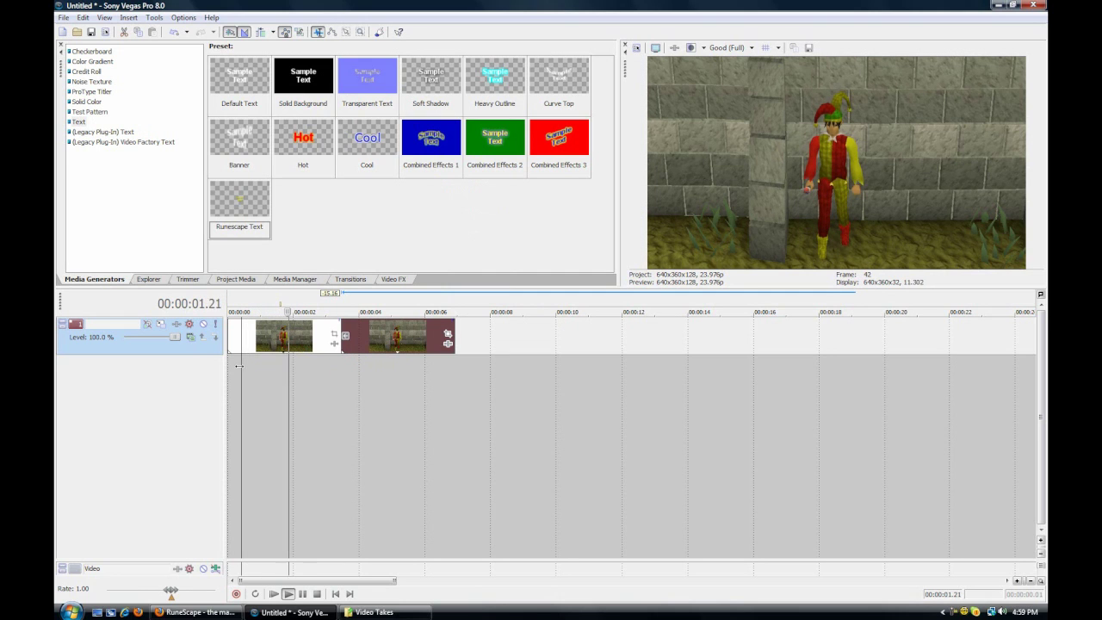
pyautogui.press('Return')
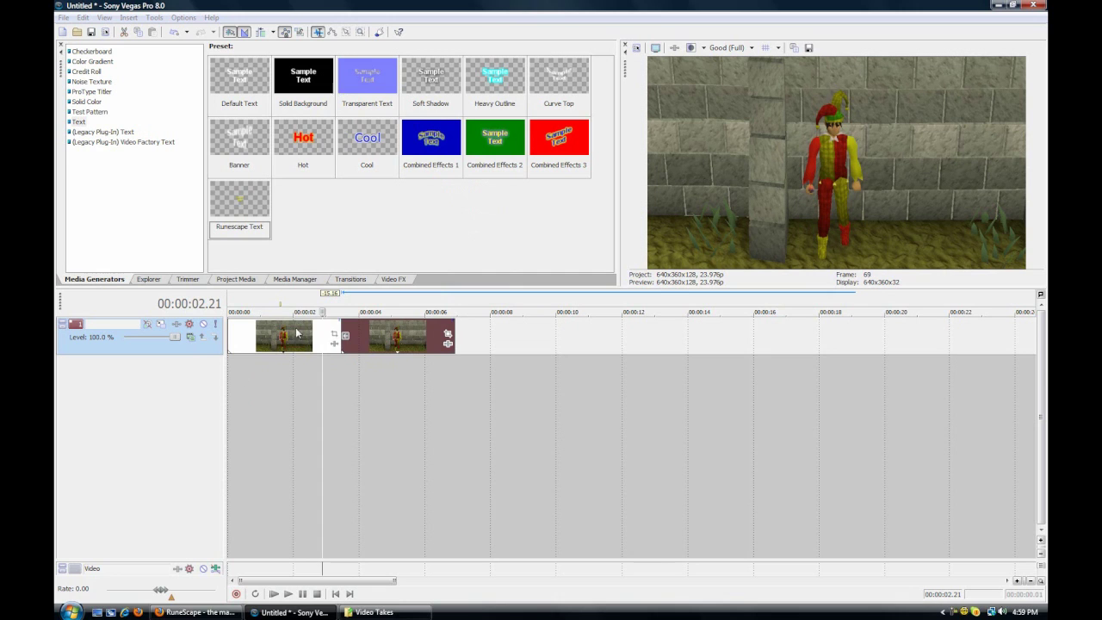
# - Duplicate the forward and reversed clip pair directly after itself
pyautogui.click(288, 346)
pyautogui.keyDown('ctrl'); pyautogui.click(389, 336); pyautogui.keyUp('ctrl')
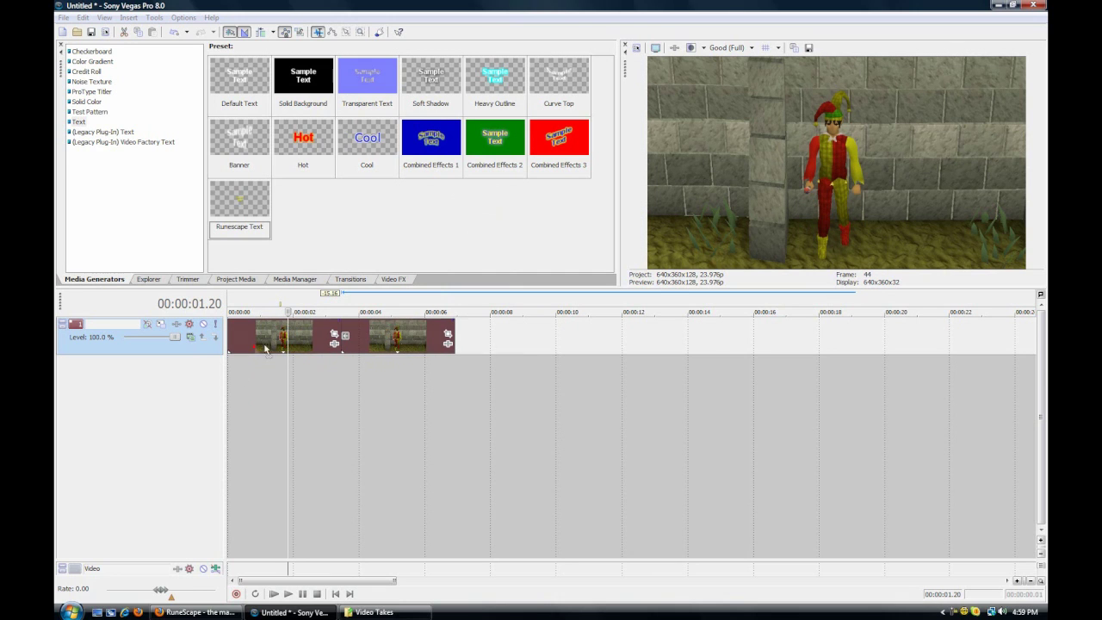
pyautogui.moveTo(265, 347); pyautogui.dragTo(483, 344)
# - Select all four clips and place a copy of the whole set directly after the last one
pyautogui.keyDown('ctrl'); pyautogui.click(383, 340); pyautogui.keyUp('ctrl')
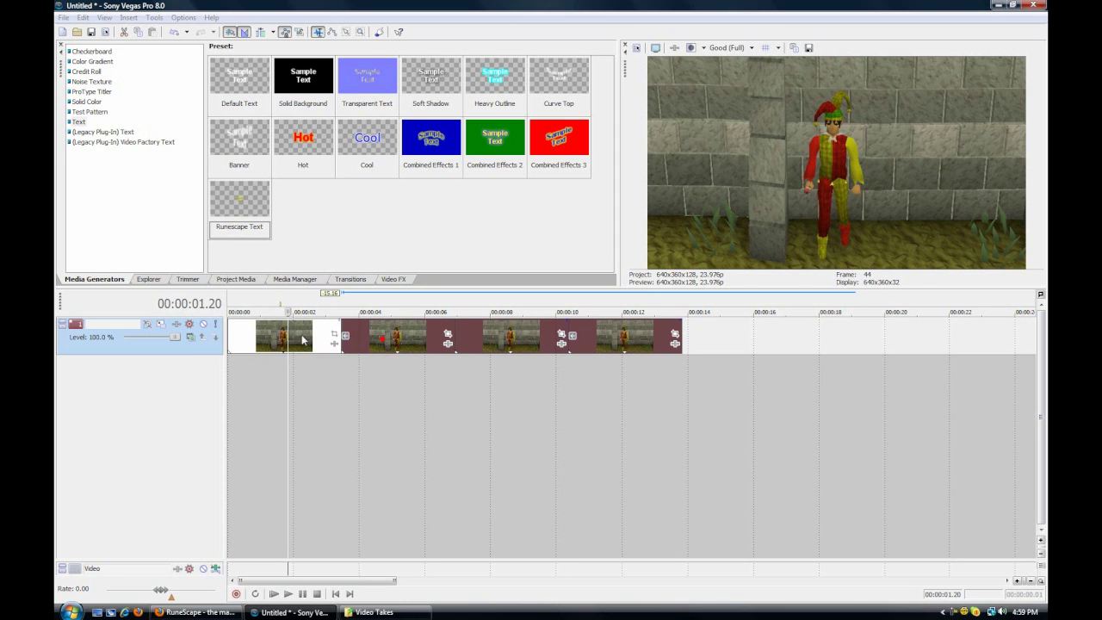
pyautogui.keyDown('ctrl'); pyautogui.click(300, 340); pyautogui.keyUp('ctrl')
pyautogui.moveTo(246, 346); pyautogui.dragTo(693, 334)
pyautogui.scroll(-2, 601, 375)
pyautogui.click(681, 374)
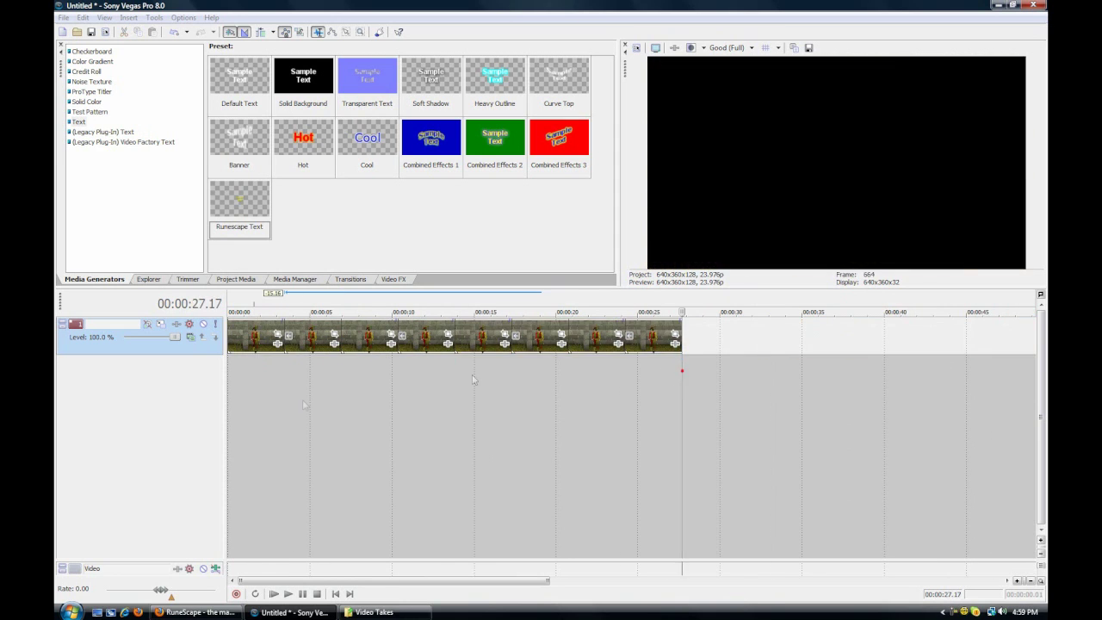
# - Play the repeated clip sequence from the start of the timeline to about 5 seconds
pyautogui.click(229, 401)
pyautogui.press('space')
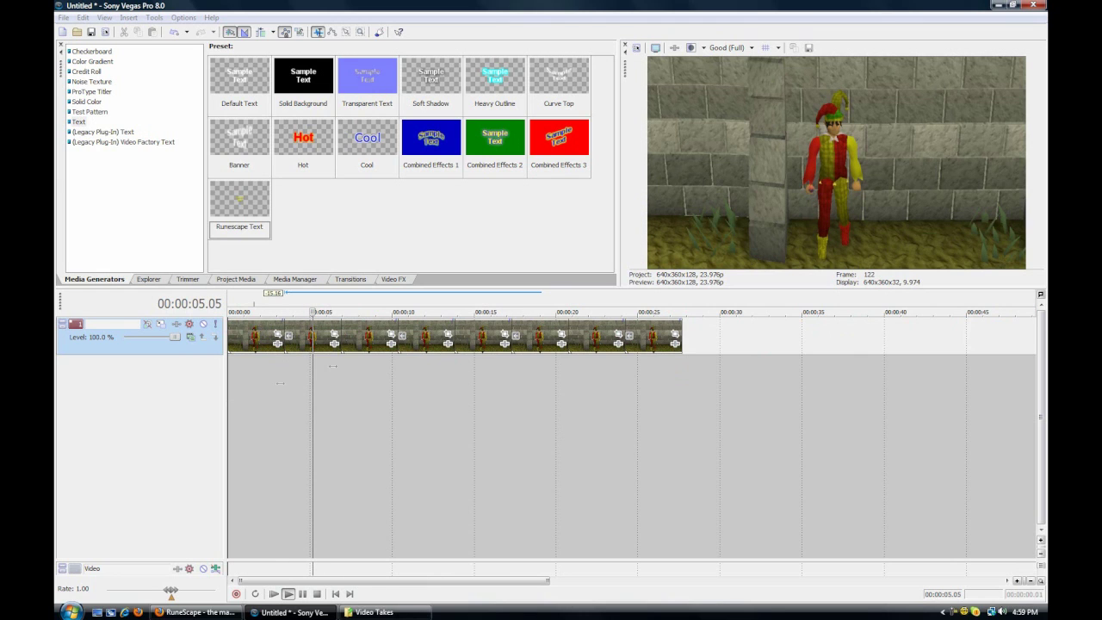
pyautogui.press('Return')
pyautogui.moveTo(313, 404); pyautogui.dragTo(312, 405)
pyautogui.click(308, 402)
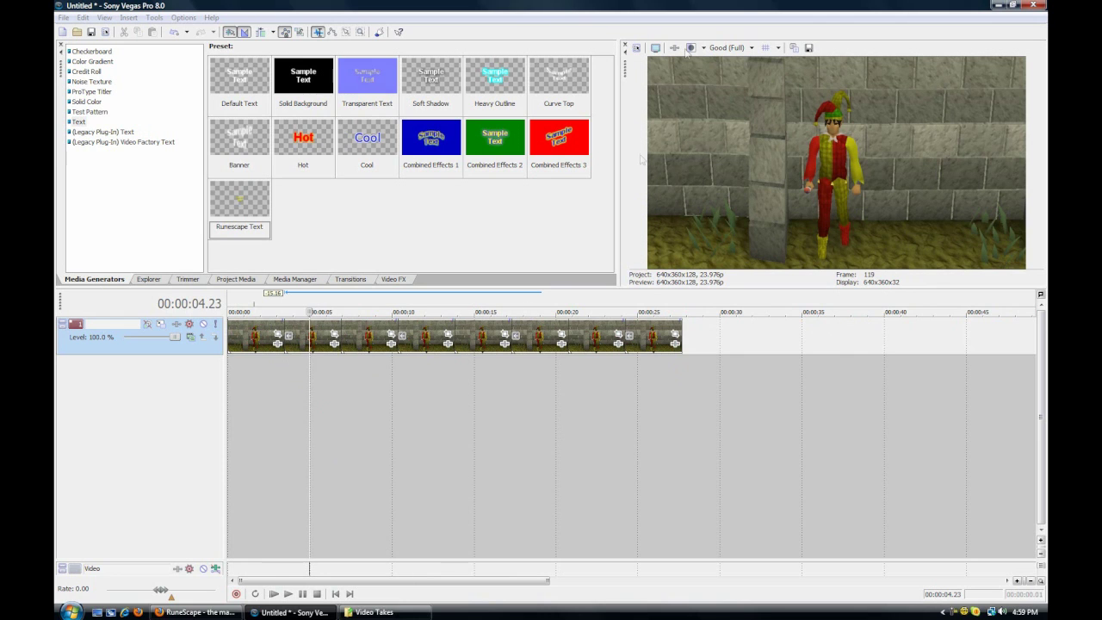
# - Set the video preview quality to Preview (Auto)
pyautogui.click(719, 45)
pyautogui.moveTo(736, 74)
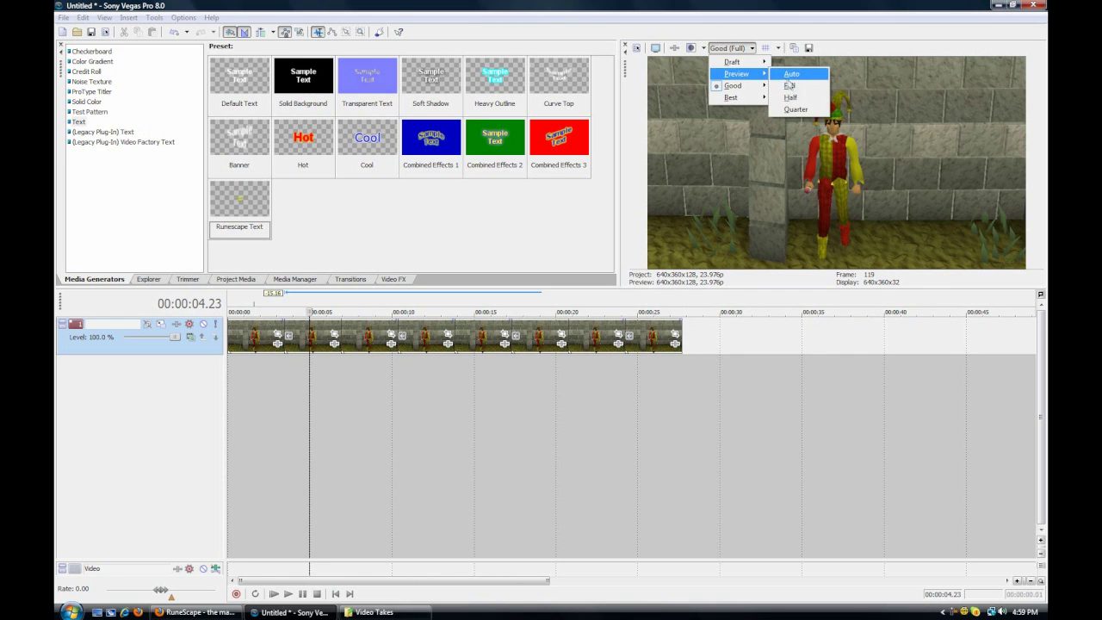
pyautogui.click(792, 74)
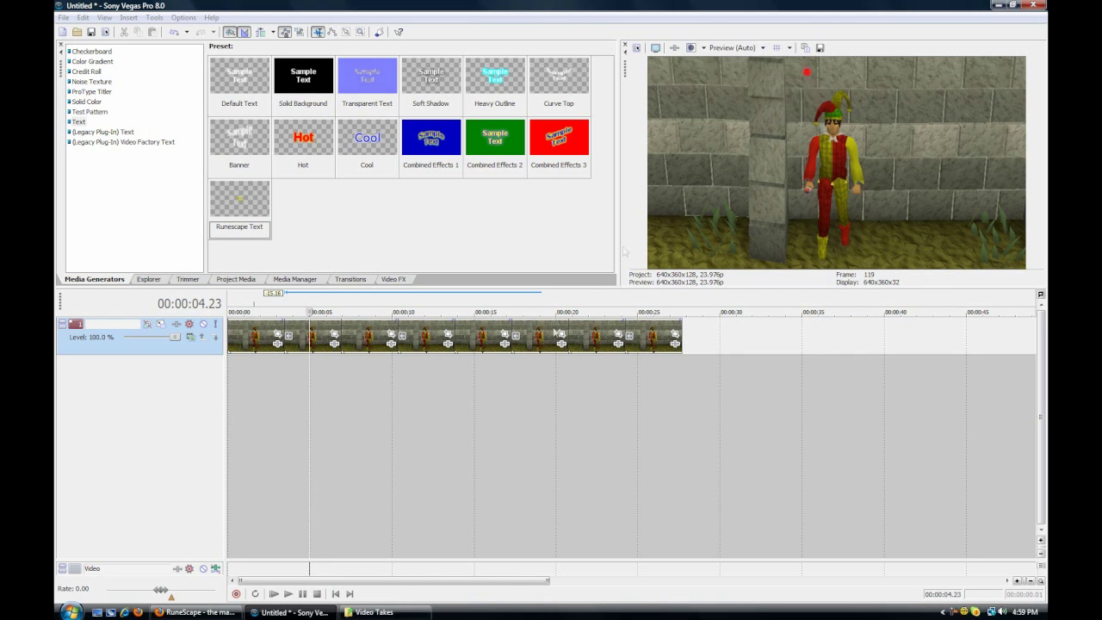
# - Undo the clip duplications, the reversal, the second split and deletion, and the clip's move to the timeline start
pyautogui.moveTo(308, 400); pyautogui.dragTo(554, 421)
pyautogui.hotkey('ctrl', 'z')
pyautogui.hotkey('ctrl', 'z')
pyautogui.hotkey('ctrl', 'z')
pyautogui.hotkey('ctrl', 'z')
pyautogui.hotkey('ctrl', 'z')
pyautogui.hotkey('ctrl', 'z')
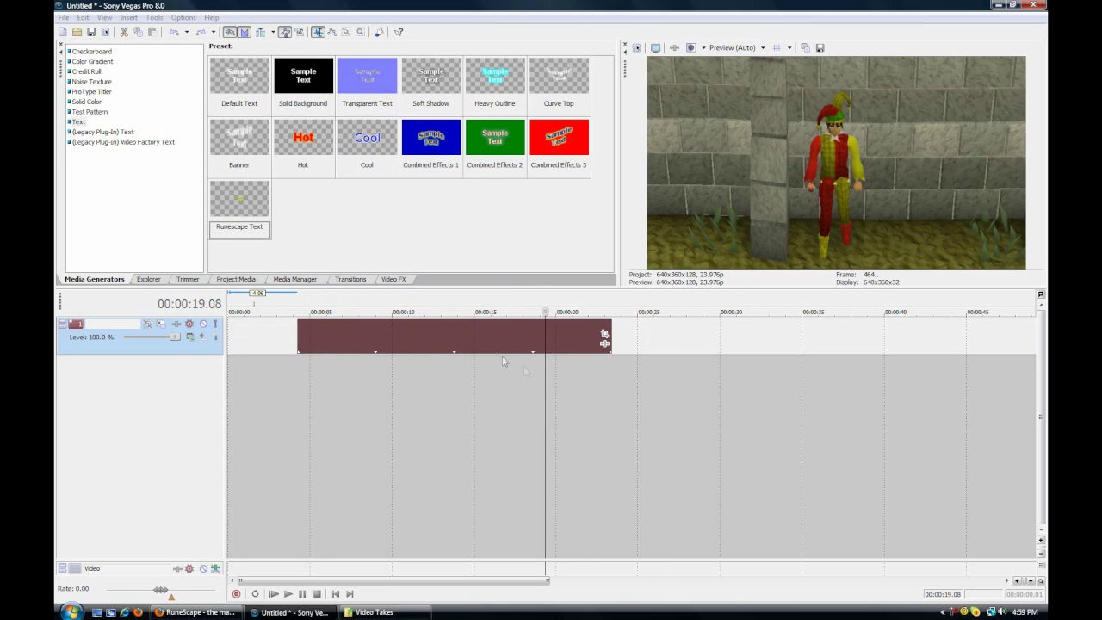
# - Restore the clip's move to the timeline start and play it from about 3 seconds to find the jump
pyautogui.hotkey('ctrl', 'shift', 'z')
pyautogui.click(281, 366)
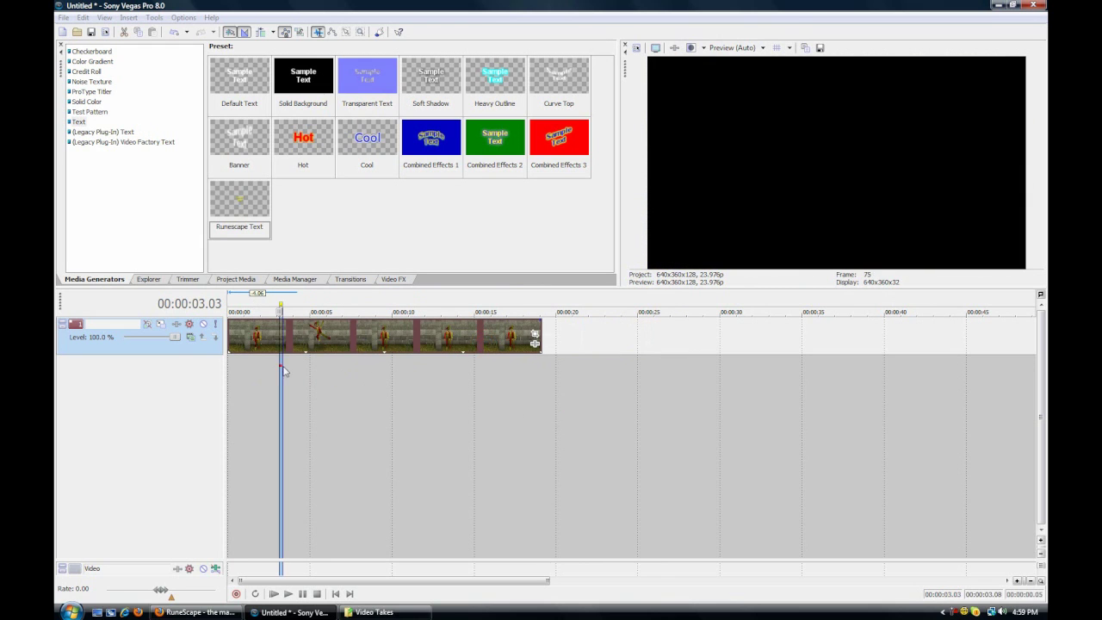
pyautogui.click(304, 380)
pyautogui.click(290, 377)
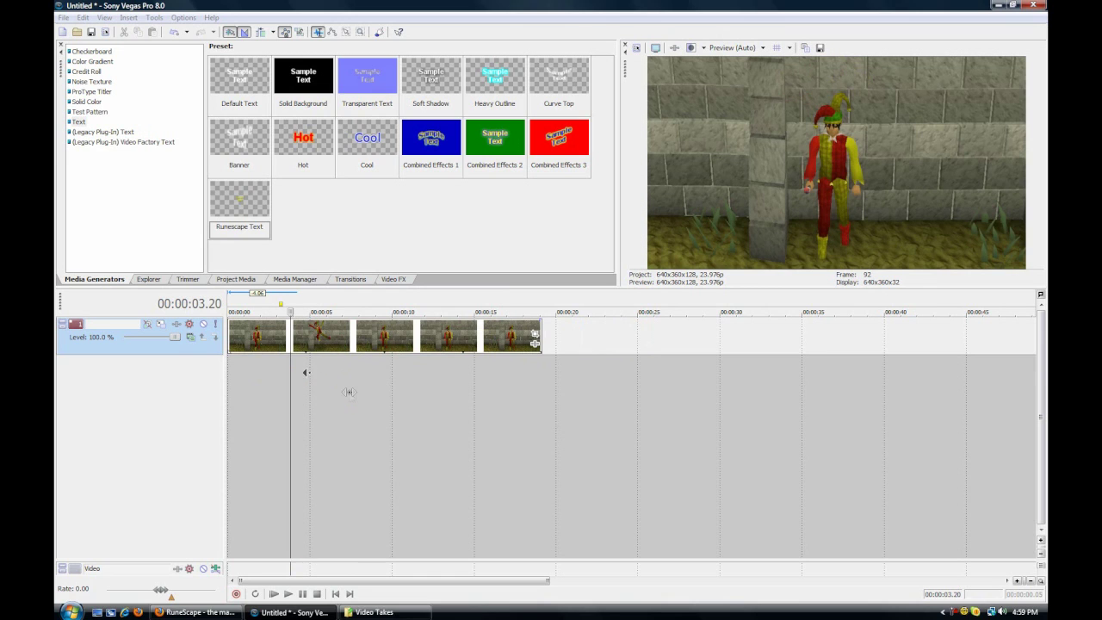
pyautogui.click(281, 365)
pyautogui.moveTo(279, 366)
pyautogui.mouseDown()
pyautogui.moveTo(298, 368)
pyautogui.moveTo(286, 371)
pyautogui.mouseUp()
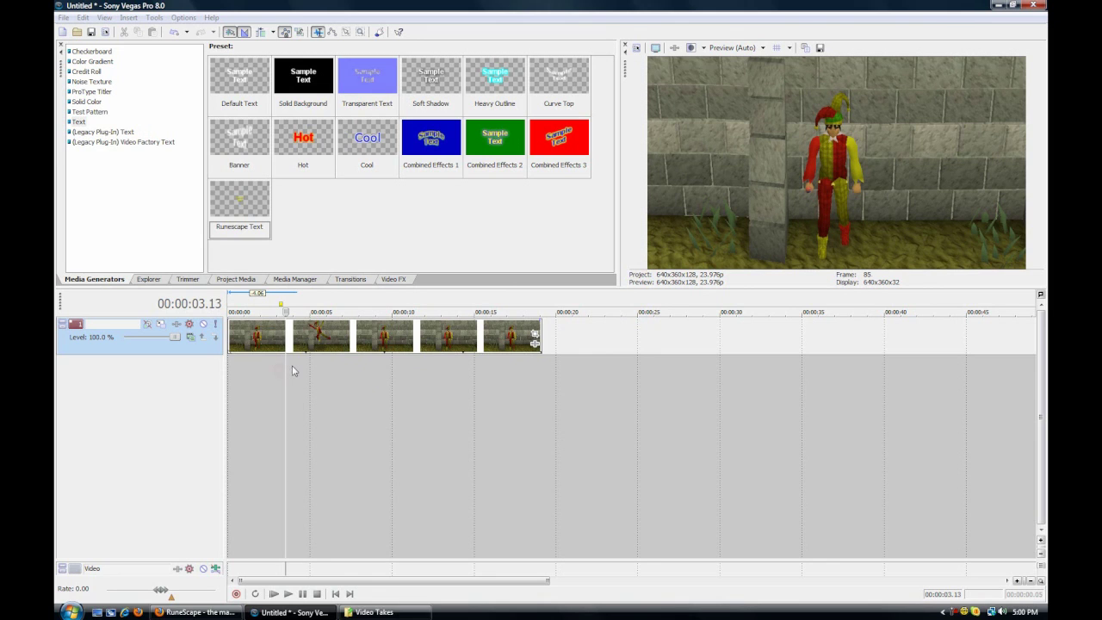
pyautogui.press('space')
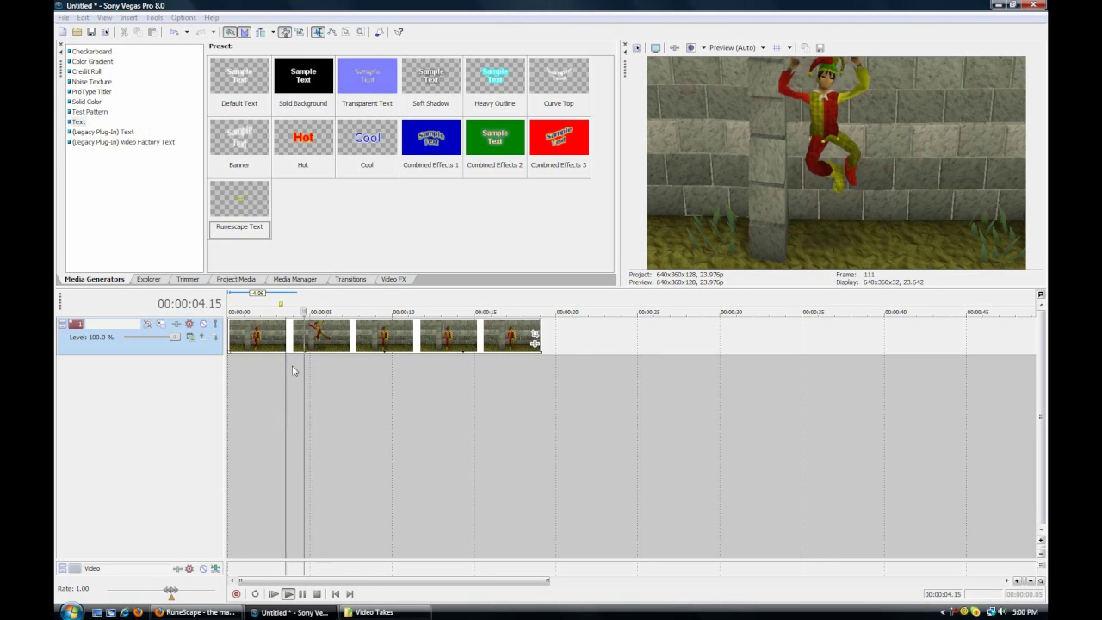
# - Split the clip at 00:00:04.06, just before the character's jump, and delete the part before the split
pyautogui.press('Left')
pyautogui.press('Left')
pyautogui.press('Left')
pyautogui.press('Left')
pyautogui.press('Left')
pyautogui.press('Left')
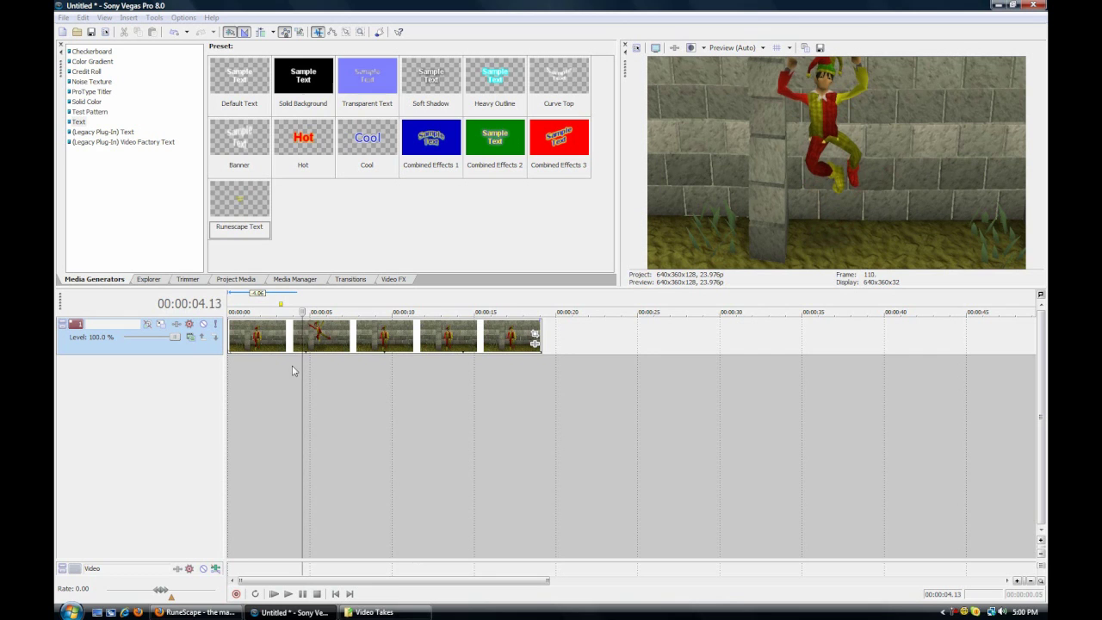
pyautogui.press('Left')
pyautogui.press('Left')
pyautogui.press('Left')
pyautogui.press('Left')
pyautogui.press('Left')
pyautogui.press('Left')
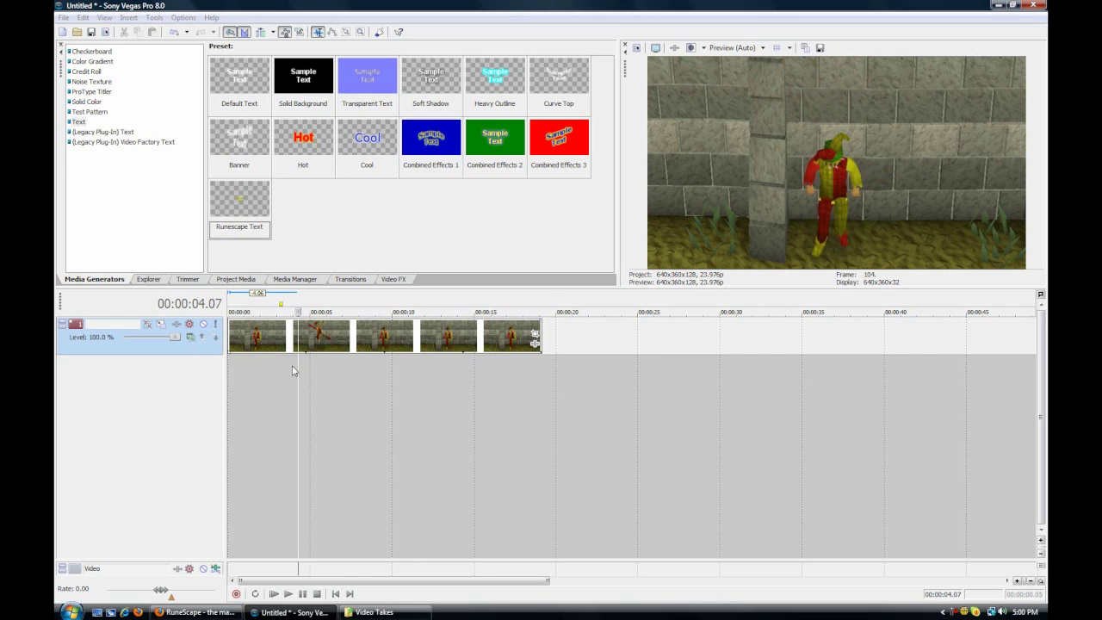
pyautogui.press('s')
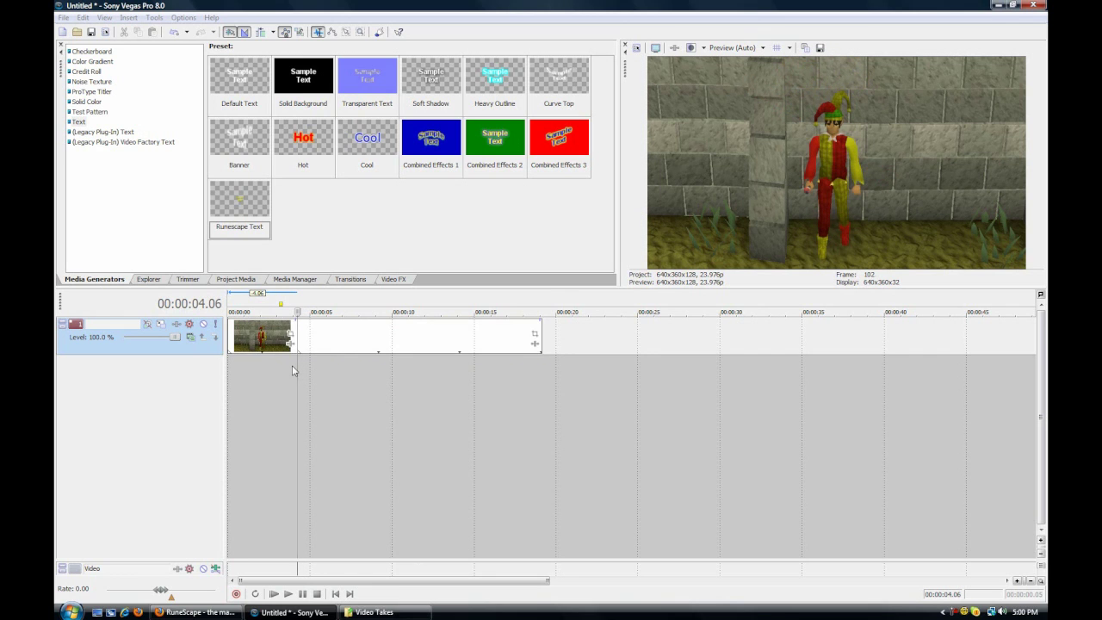
pyautogui.click(269, 338)
pyautogui.press('Delete')
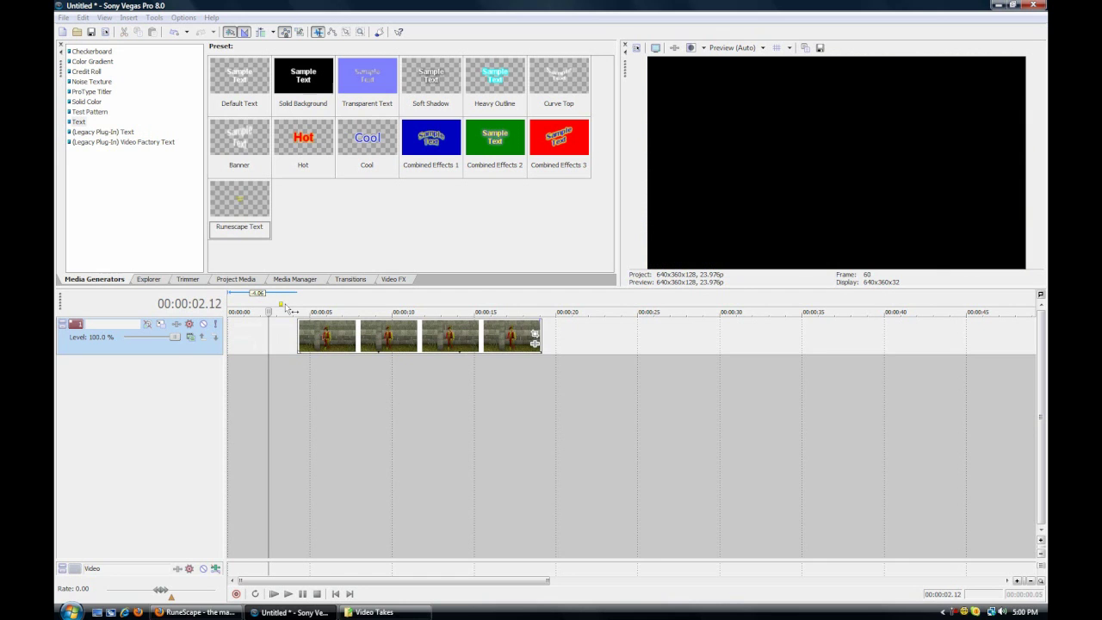
# - Play the remaining clip through the jump, split it at 00:00:06.11, and delete the part after the split
pyautogui.click(303, 335)
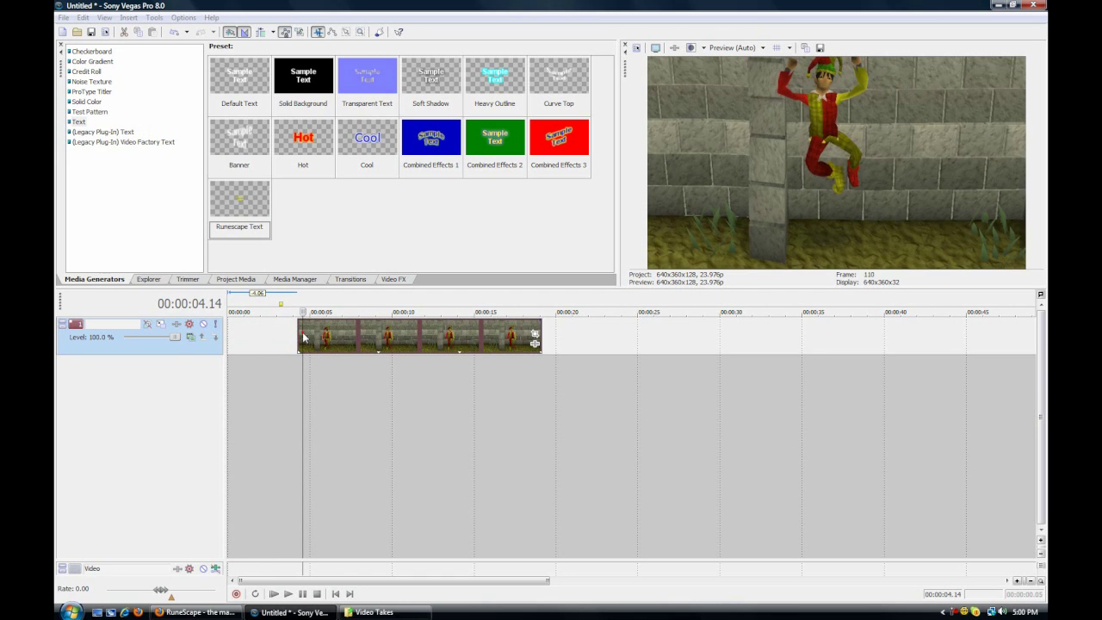
pyautogui.press('space')
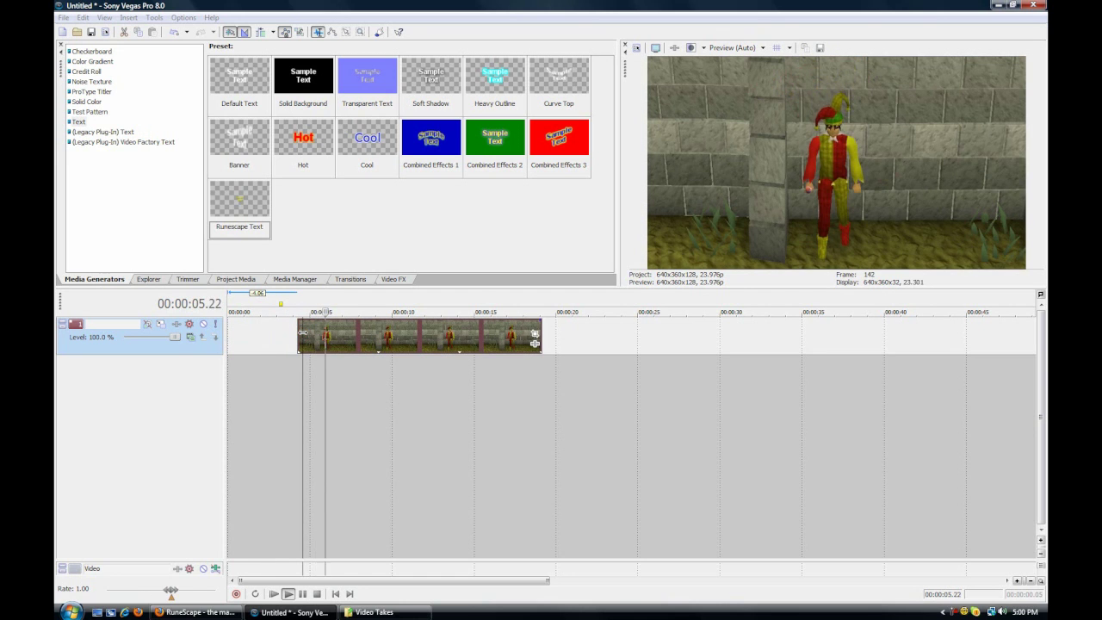
pyautogui.press('Return')
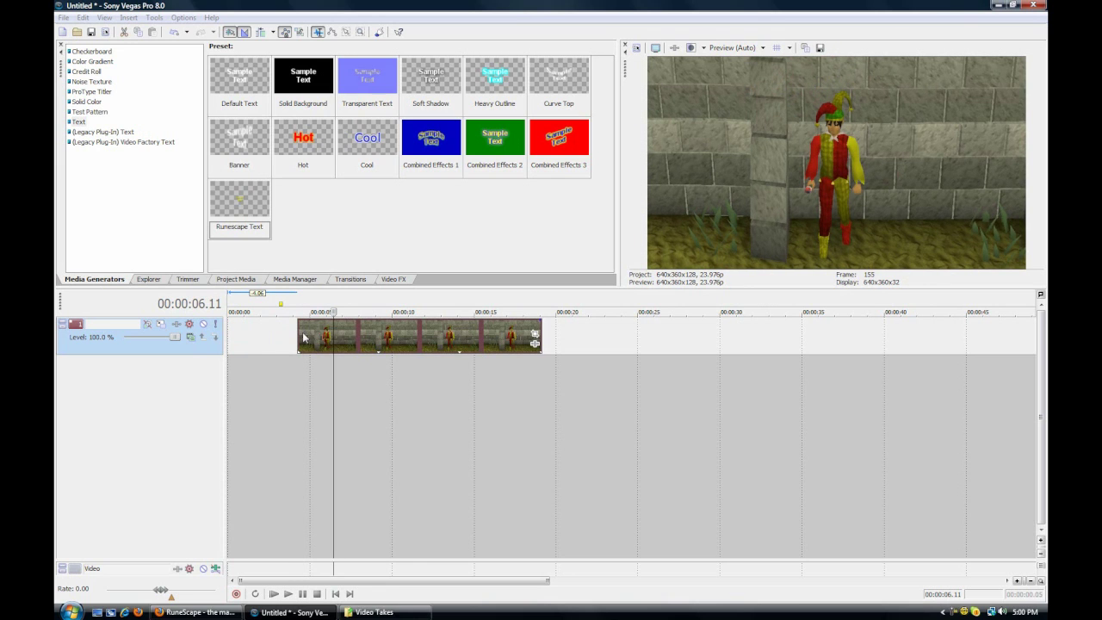
pyautogui.press('s')
pyautogui.click(407, 340)
pyautogui.press('Delete')
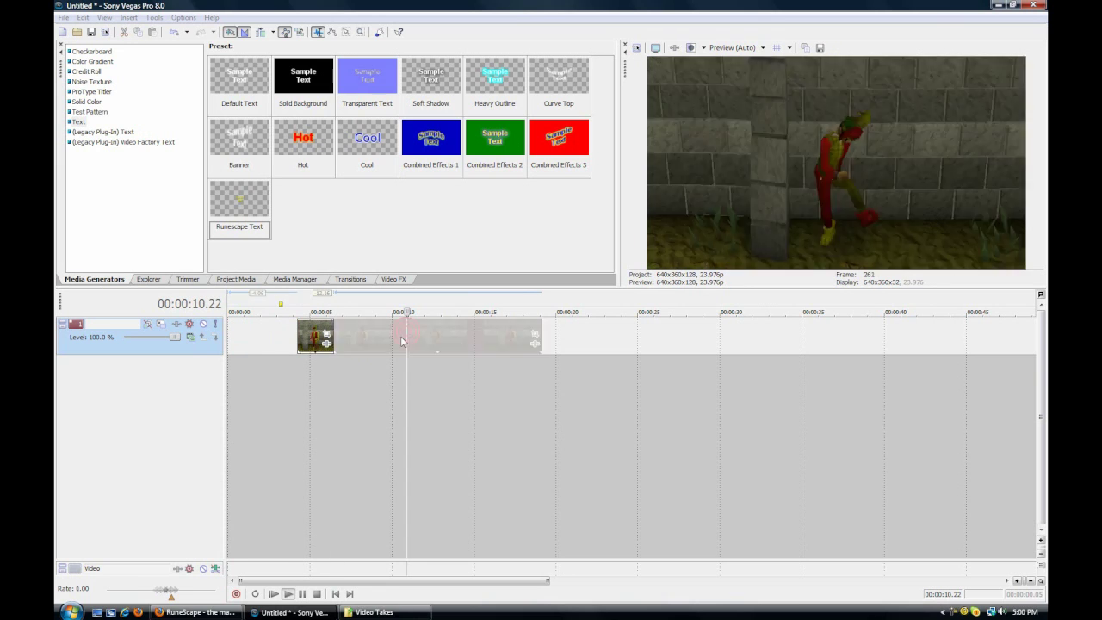
pyautogui.press('space')
pyautogui.press('Return')
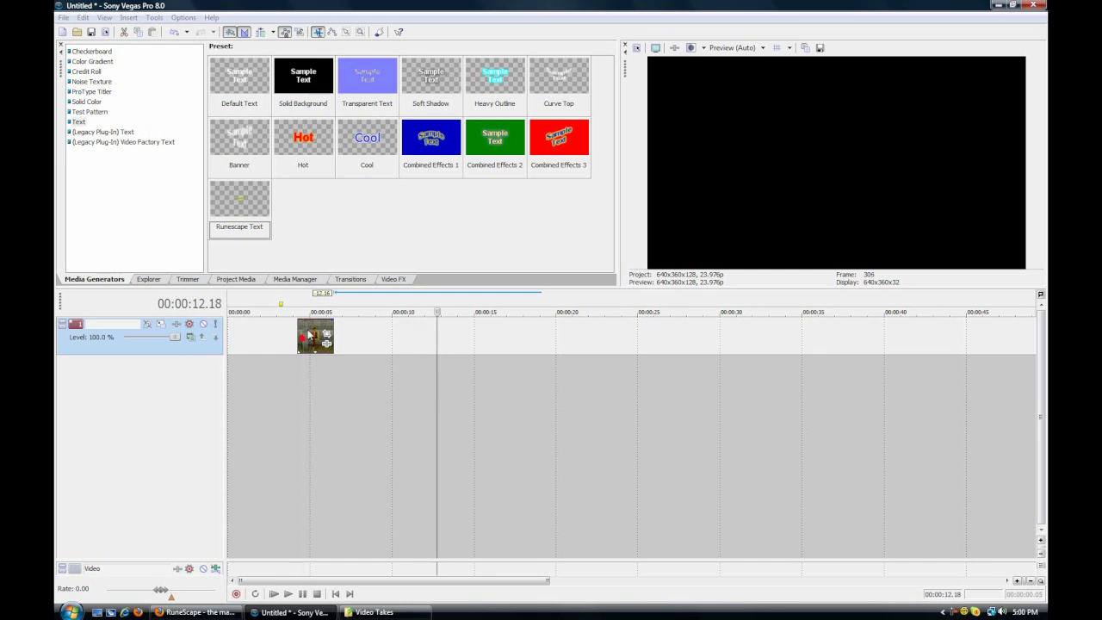
# - Move the trimmed jump clip to the start of the timeline and set the cursor to 00:00:00.00
pyautogui.moveTo(317, 337); pyautogui.dragTo(247, 337)
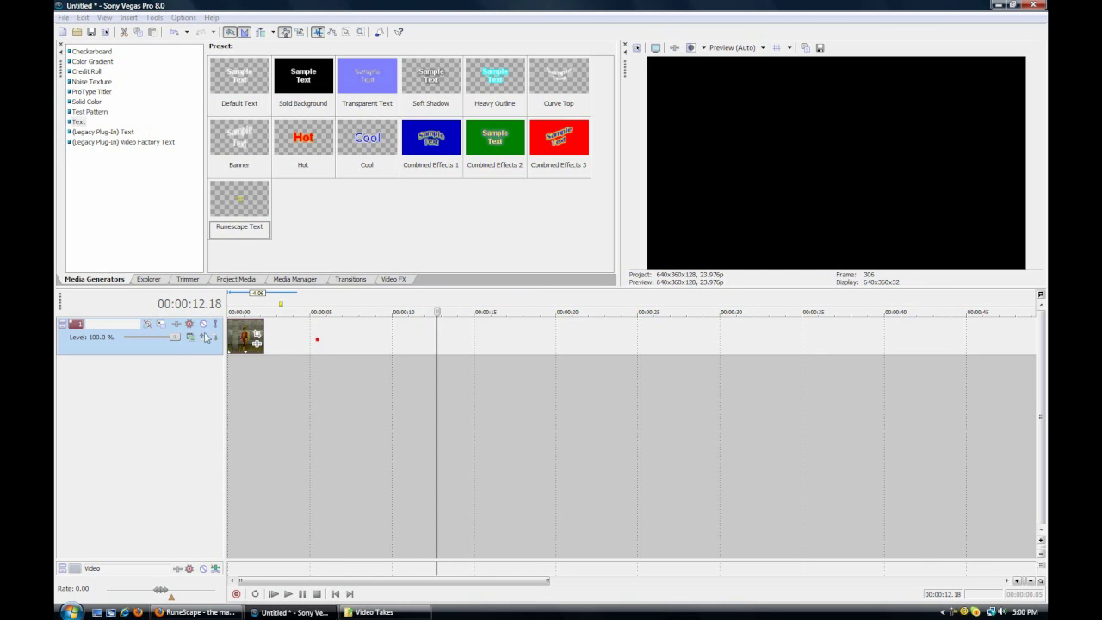
pyautogui.click(229, 334)
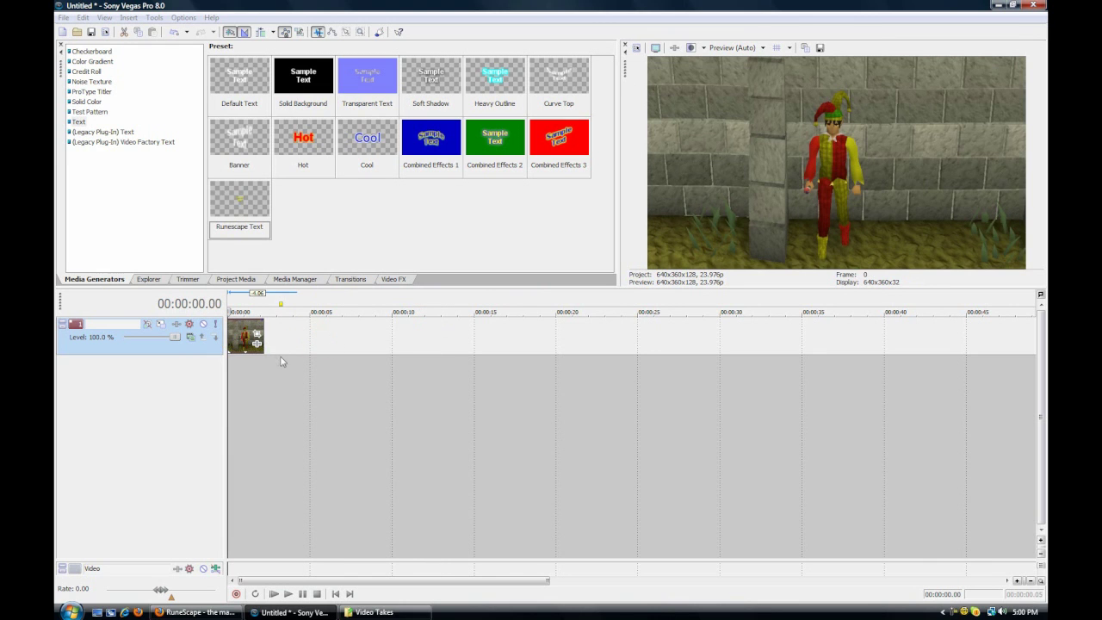
# - Insert a new video track above the jump clip's track
pyautogui.rightClick(161, 384)
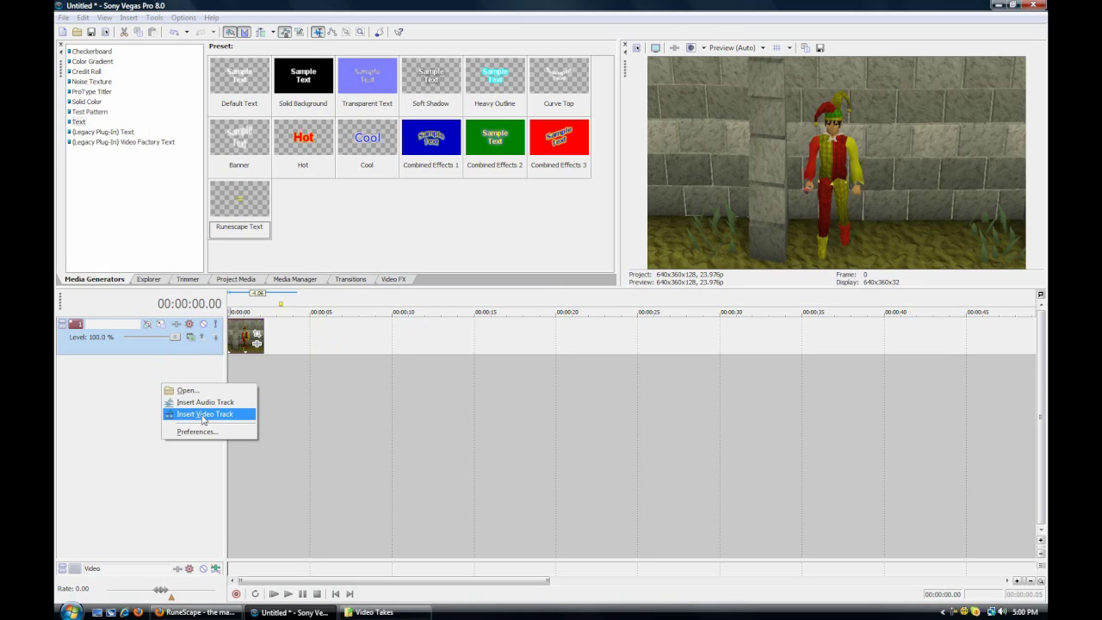
pyautogui.click(130, 18)
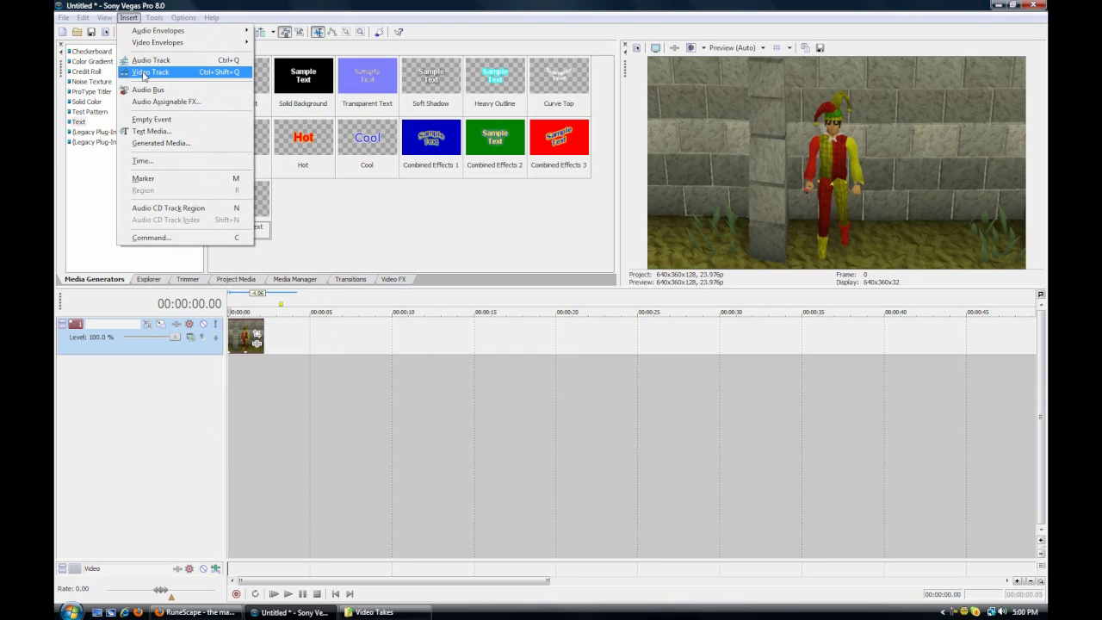
pyautogui.click(119, 386)
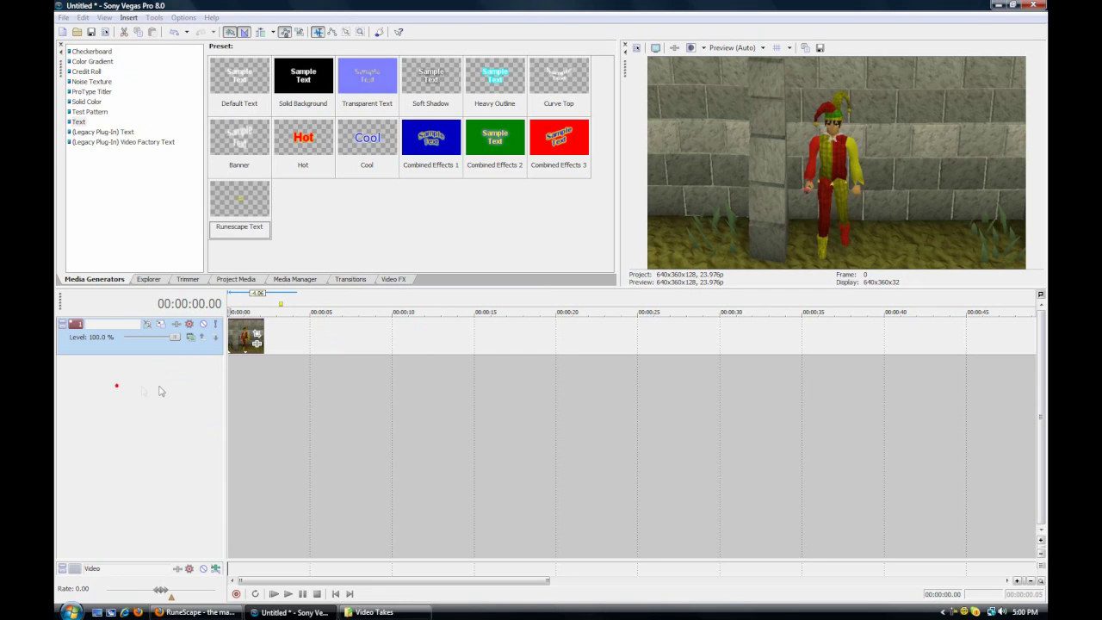
pyautogui.click(237, 367)
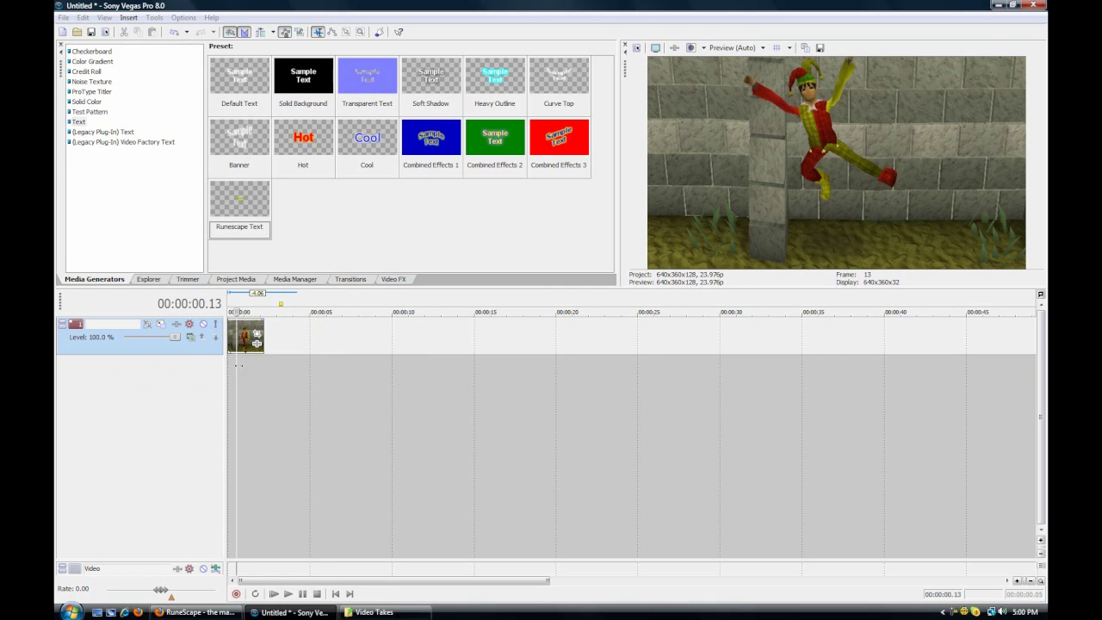
pyautogui.moveTo(239, 366); pyautogui.dragTo(236, 365)
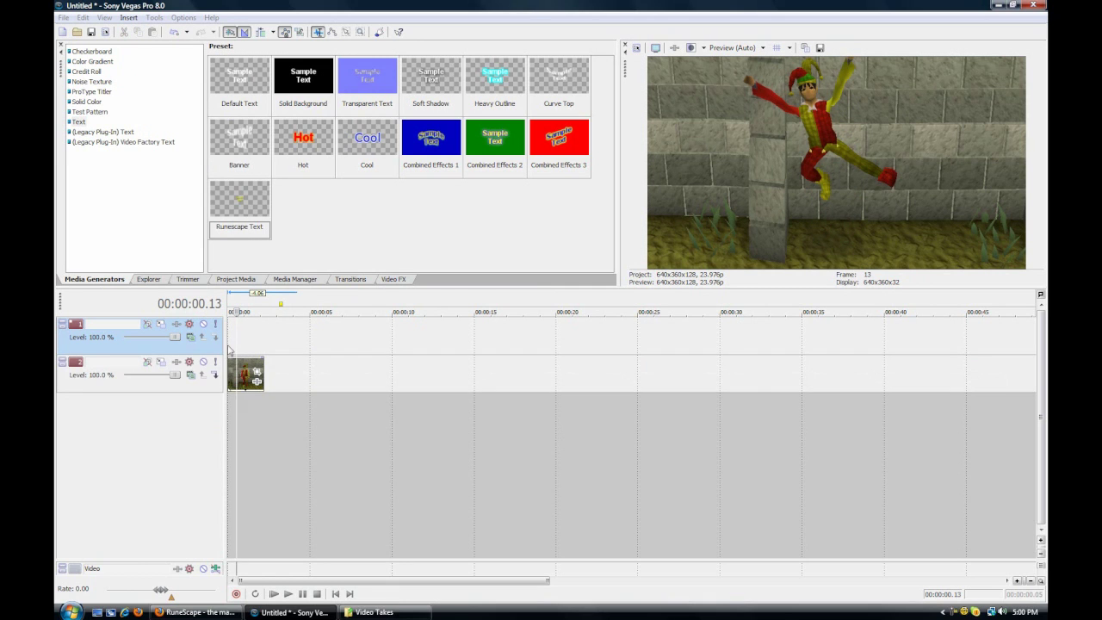
# - Add the Runescape Text preset at the start of the new track and shorten it to match the clip below
pyautogui.click(232, 339)
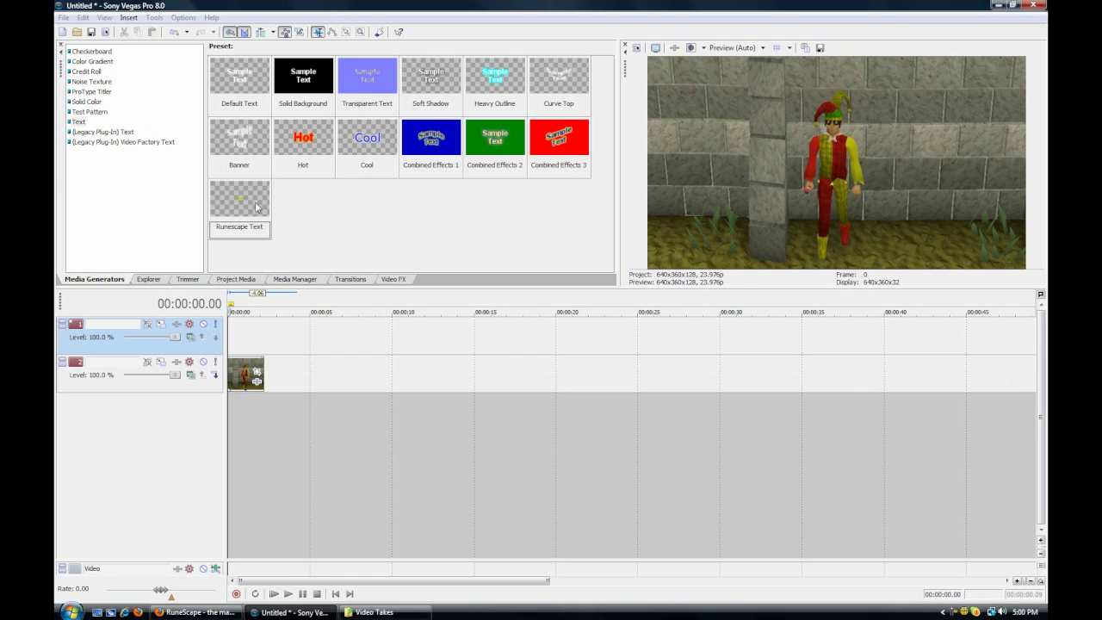
pyautogui.moveTo(247, 205); pyautogui.dragTo(289, 351)
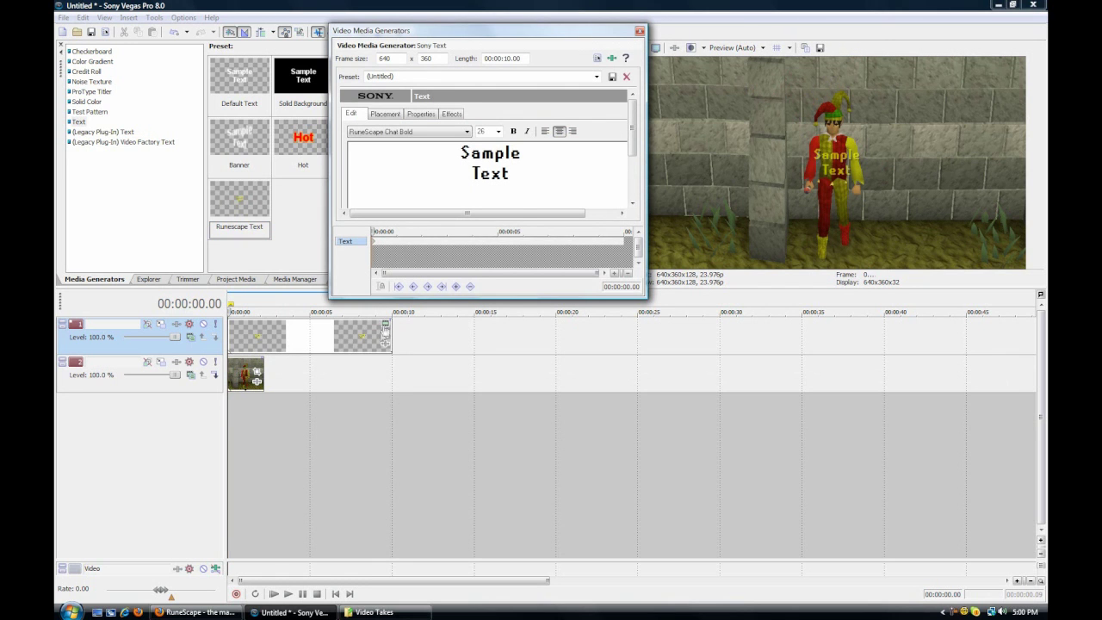
pyautogui.moveTo(390, 333); pyautogui.dragTo(264, 338)
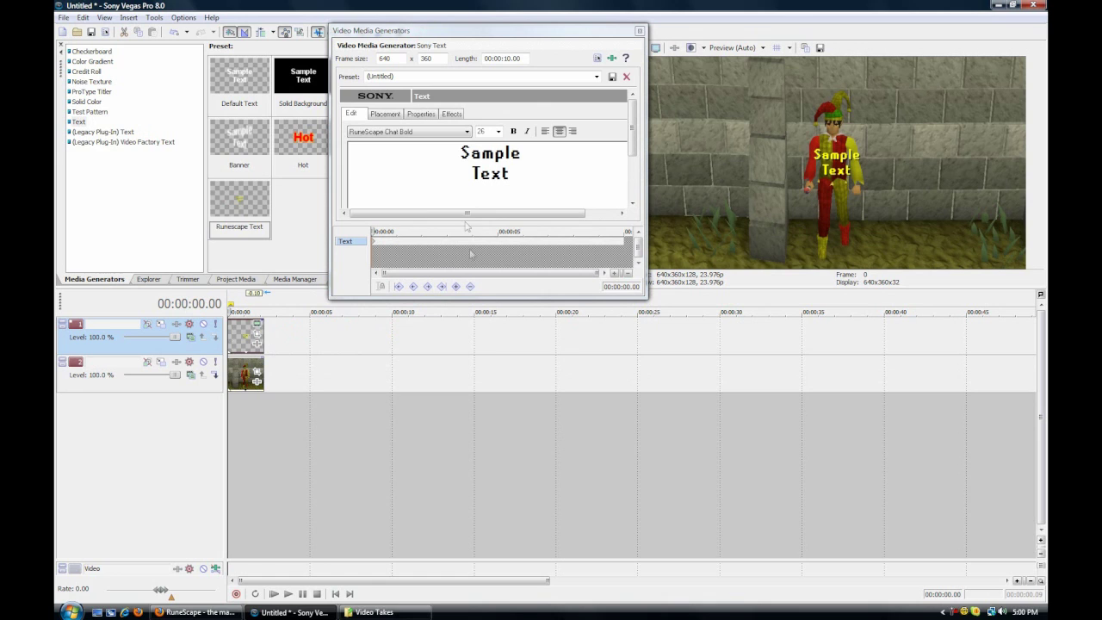
# - Replace the sample text with "YEAAAHHHHH!!!"
pyautogui.click(517, 167)
pyautogui.moveTo(510, 173); pyautogui.dragTo(449, 148)
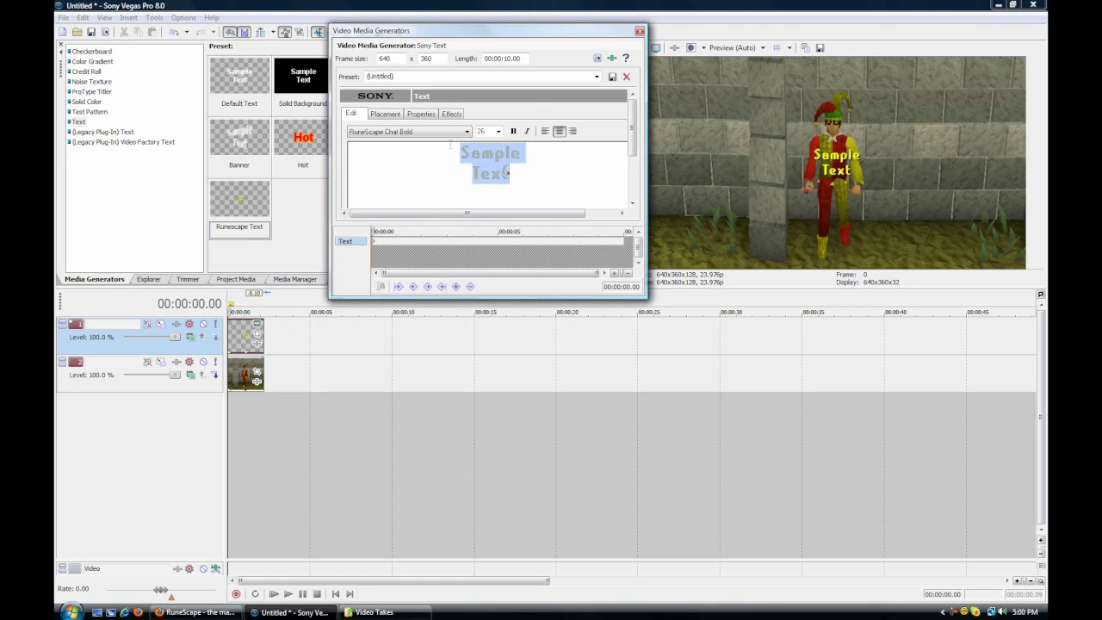
pyautogui.moveTo(509, 173); pyautogui.dragTo(372, 144)
pyautogui.click(510, 173)
pyautogui.press('Delete')
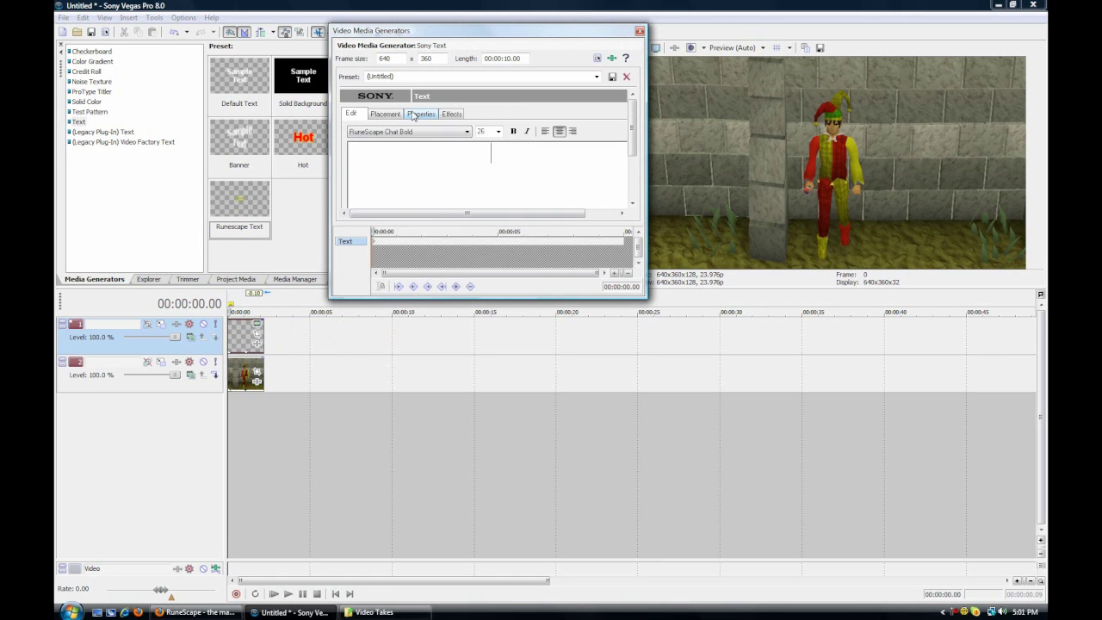
pyautogui.write('YEAAAHHHHH!!!')
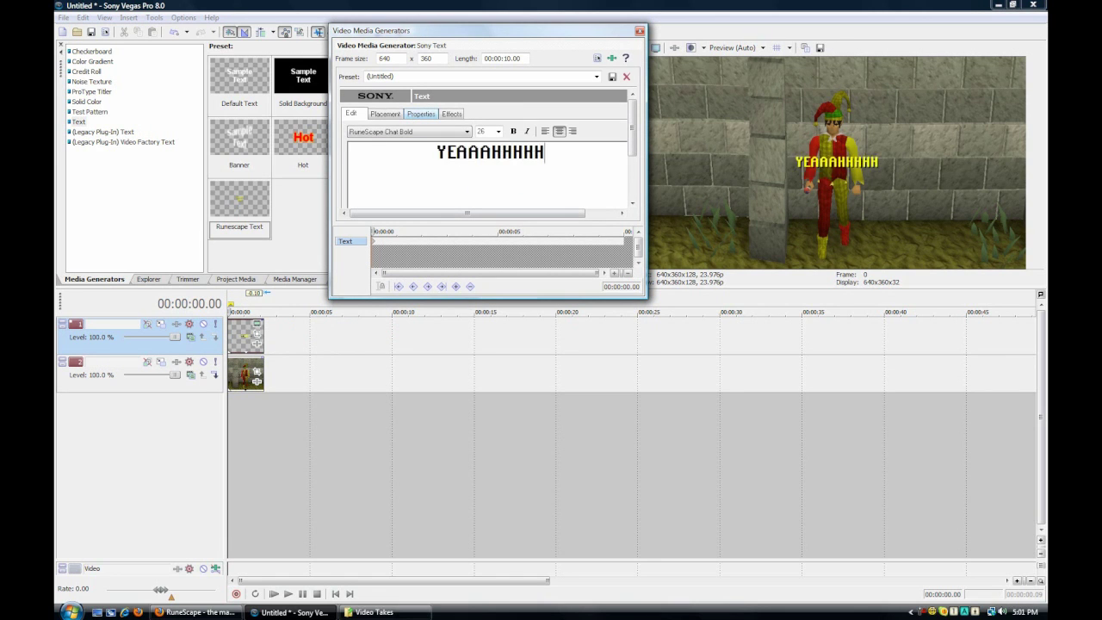
# - Shift the text slightly up and left in the frame using Free Form placement, and close the text generator
pyautogui.click(380, 113)
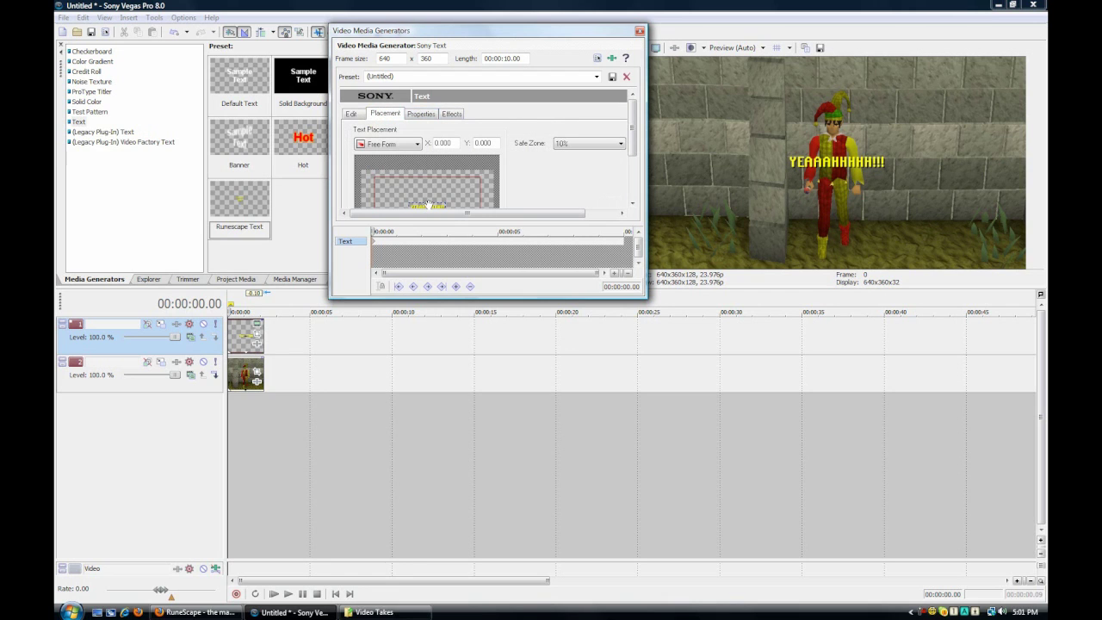
pyautogui.moveTo(428, 206); pyautogui.dragTo(425, 204)
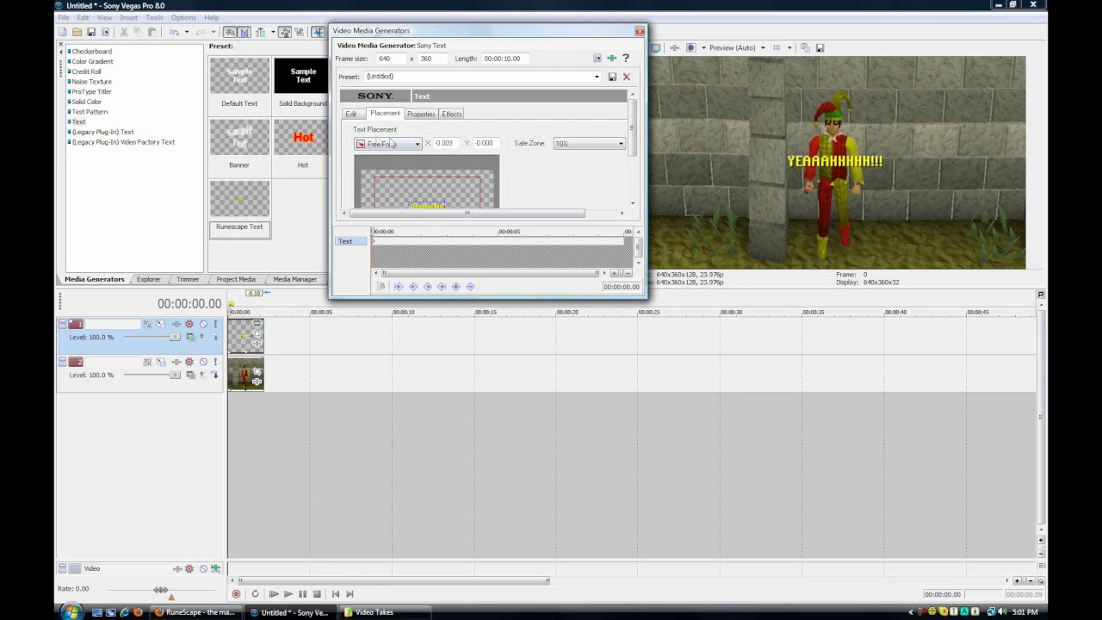
pyautogui.click(351, 113)
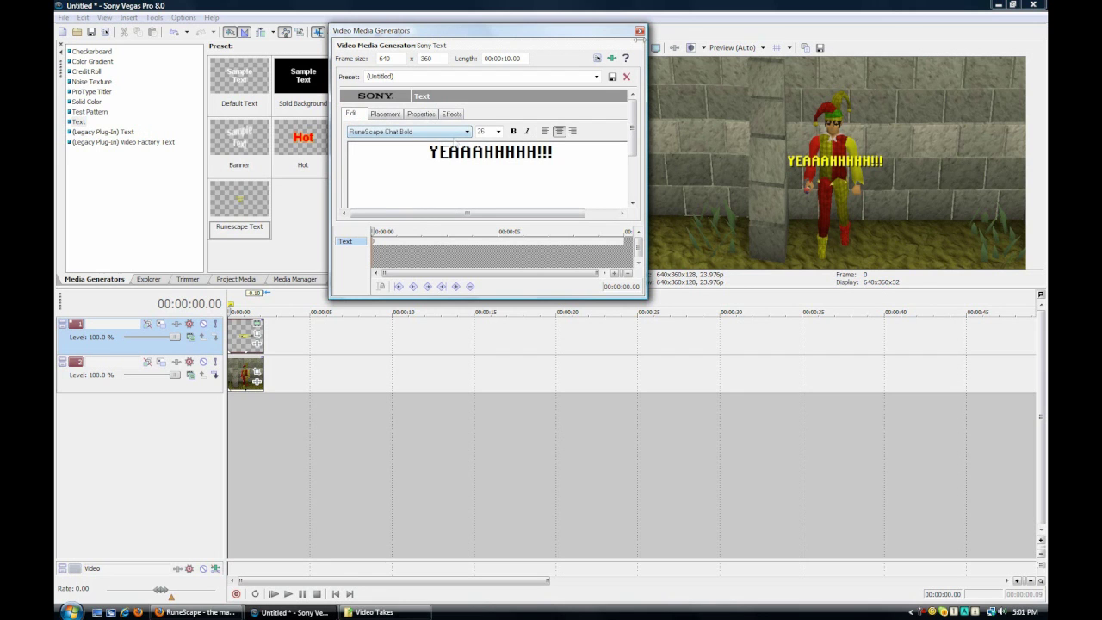
pyautogui.click(638, 32)
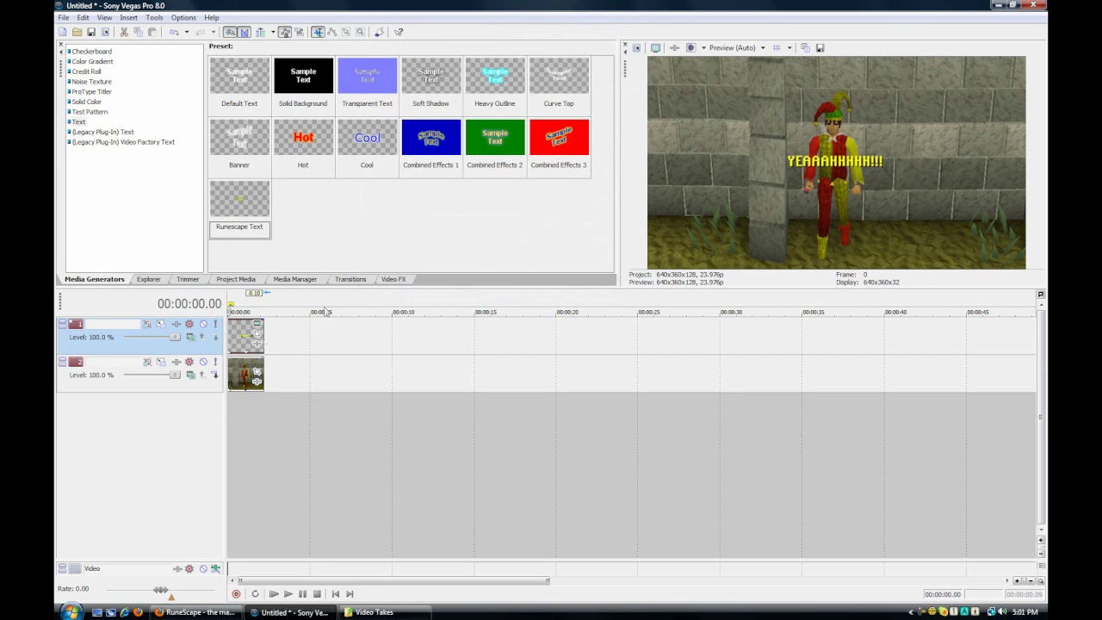
# - Shorten the text clip so it covers only the first frame of the jump clip, ending at 00:00:00.01
pyautogui.click(234, 360)
pyautogui.scroll(5, 249, 361)
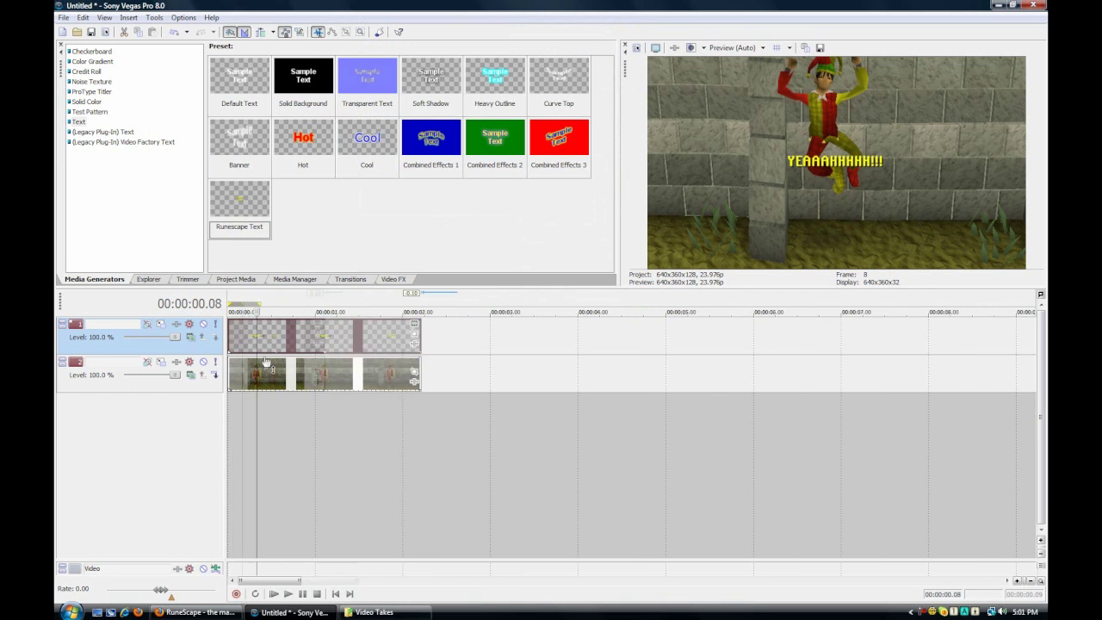
pyautogui.scroll(-4, 264, 362)
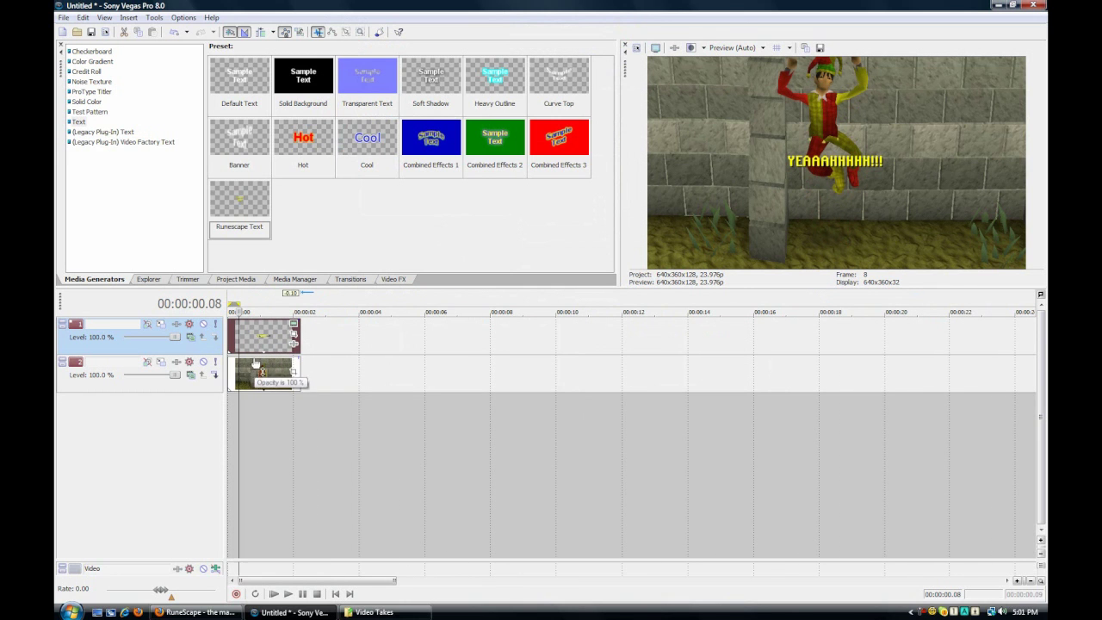
pyautogui.scroll(10, 247, 344)
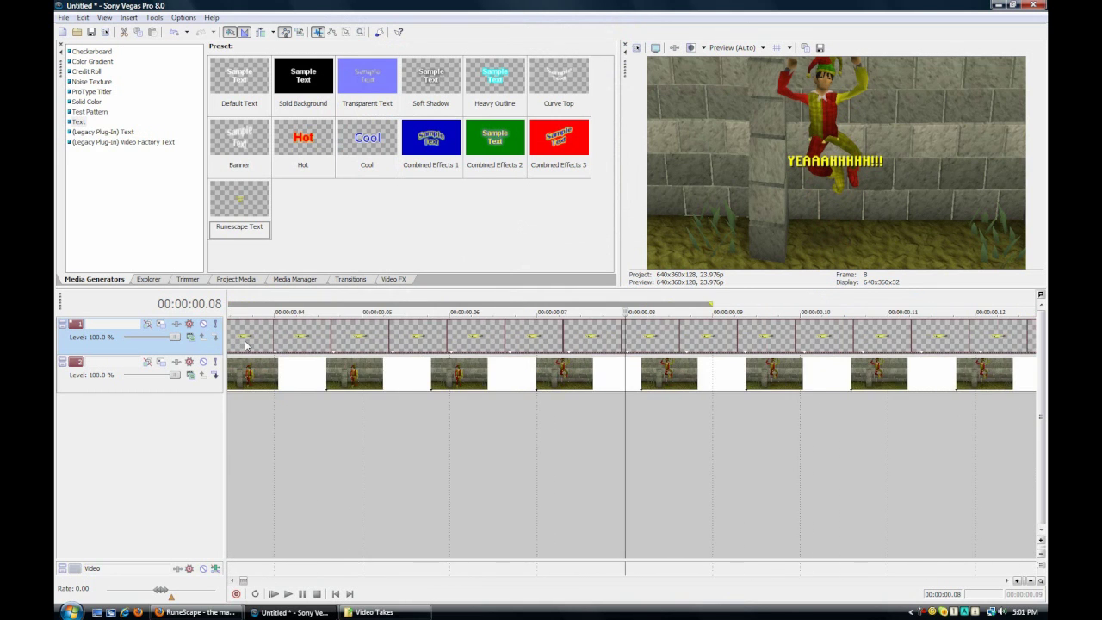
pyautogui.scroll(-5, 245, 344)
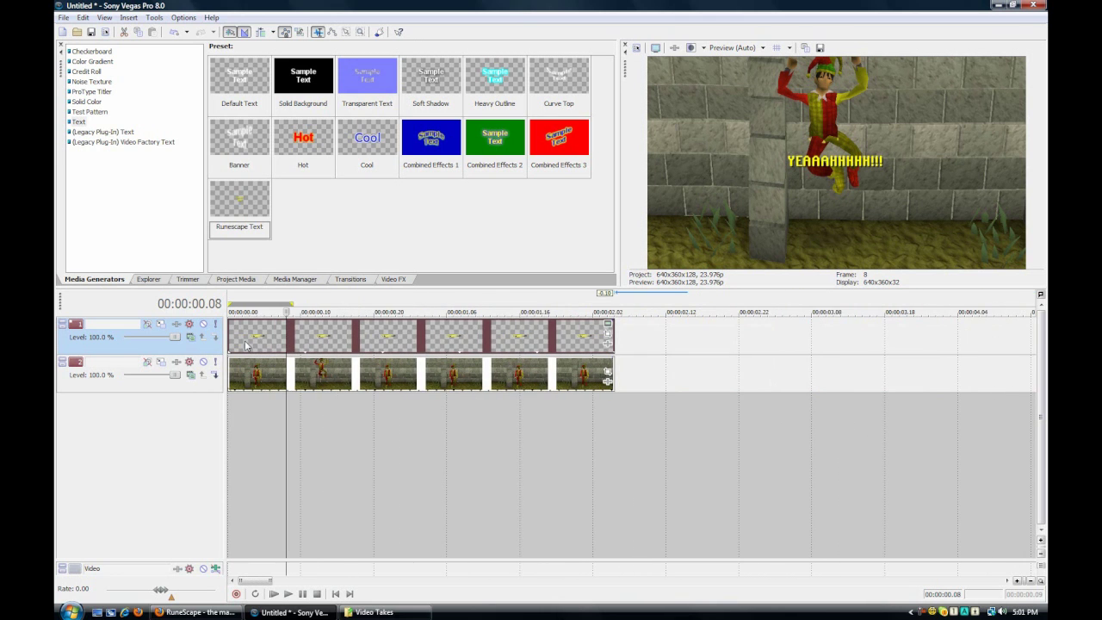
pyautogui.scroll(3, 245, 343)
pyautogui.click(317, 337)
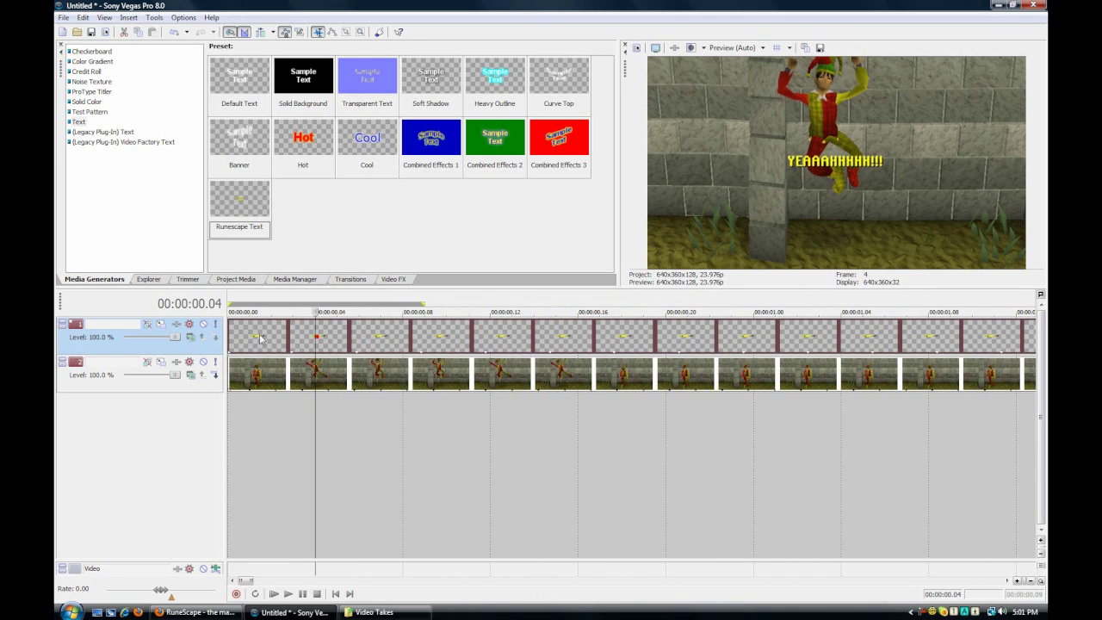
pyautogui.click(250, 336)
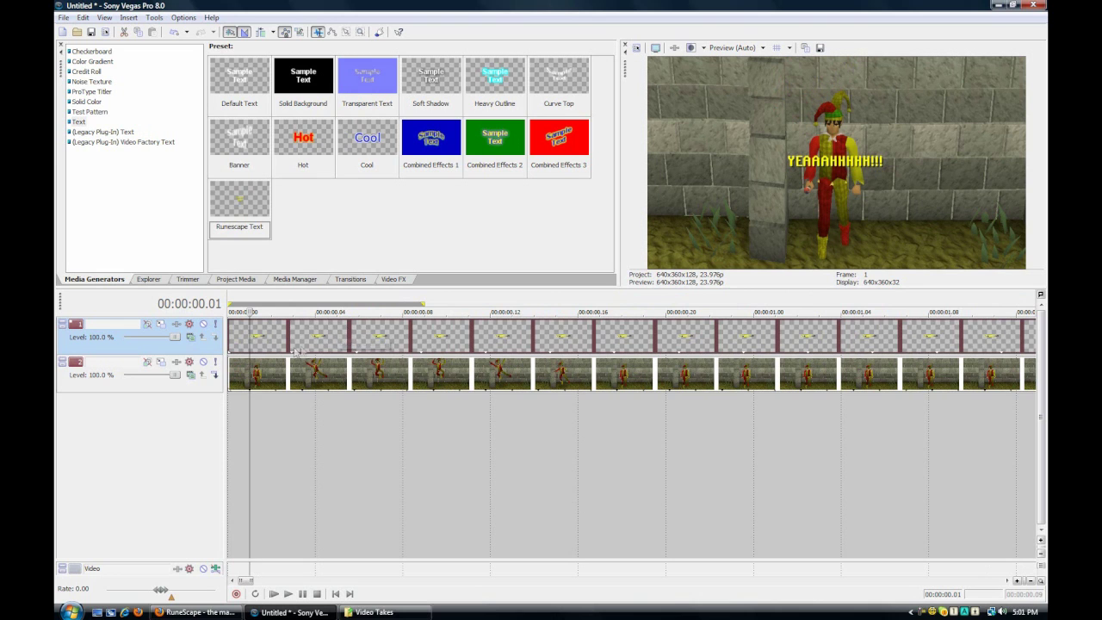
pyautogui.scroll(-3, 310, 348)
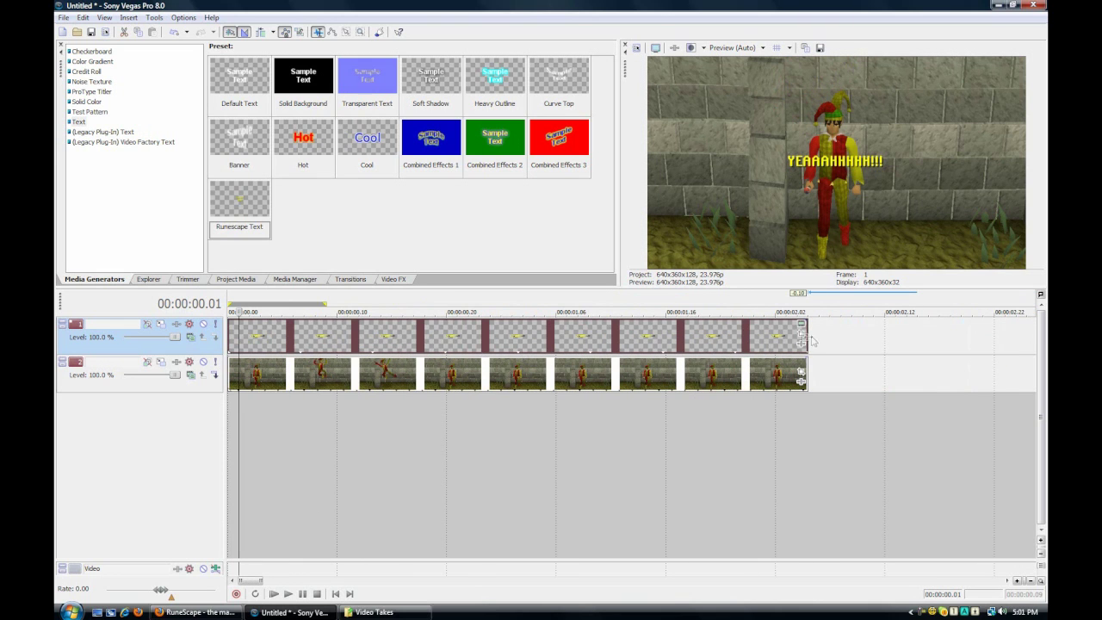
pyautogui.moveTo(801, 337); pyautogui.dragTo(237, 335)
pyautogui.scroll(4, 246, 338)
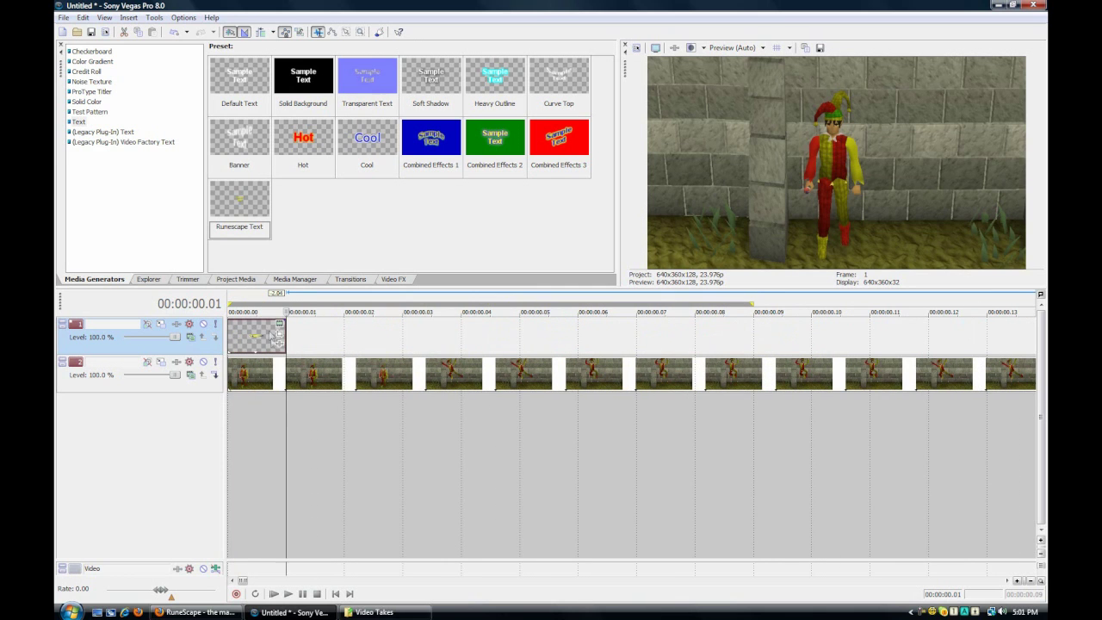
# - Raise the first-frame text to just above the character's head with Event Pan/Crop, and close the dialog
pyautogui.press('Left')
pyautogui.press('Right')
pyautogui.click(247, 338)
pyautogui.press('Right')
pyautogui.click(280, 334)
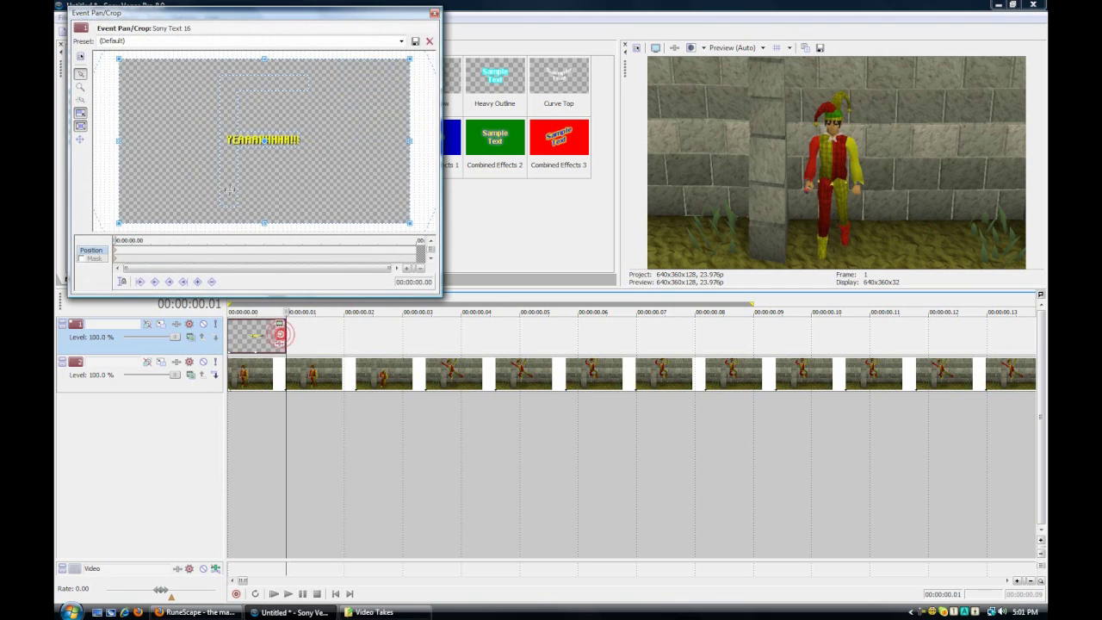
pyautogui.click(229, 178)
pyautogui.click(240, 337)
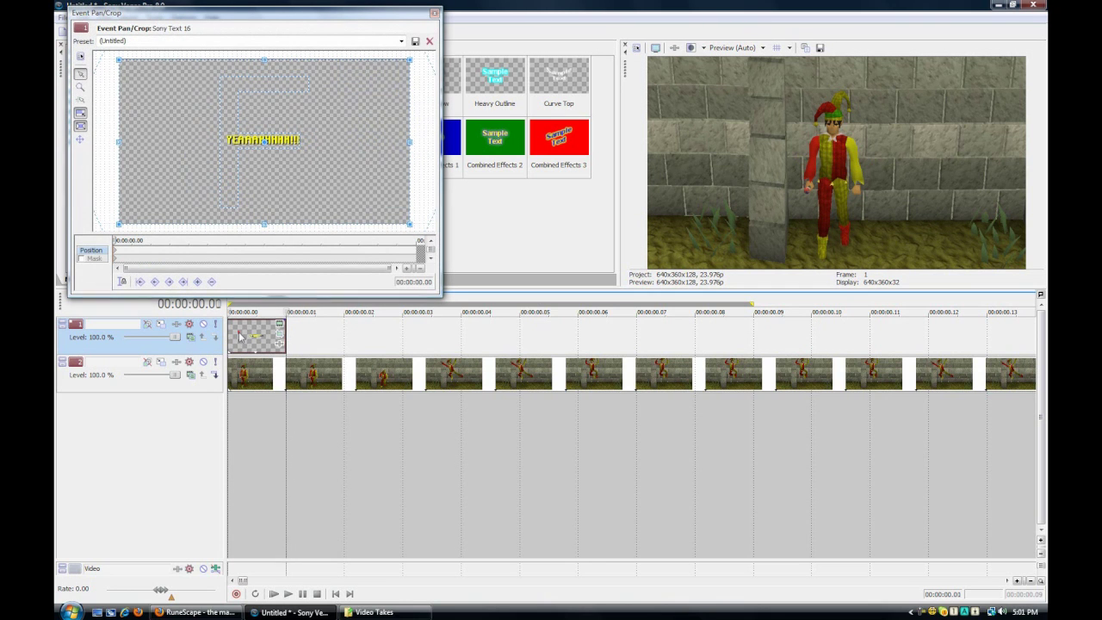
pyautogui.click(250, 161)
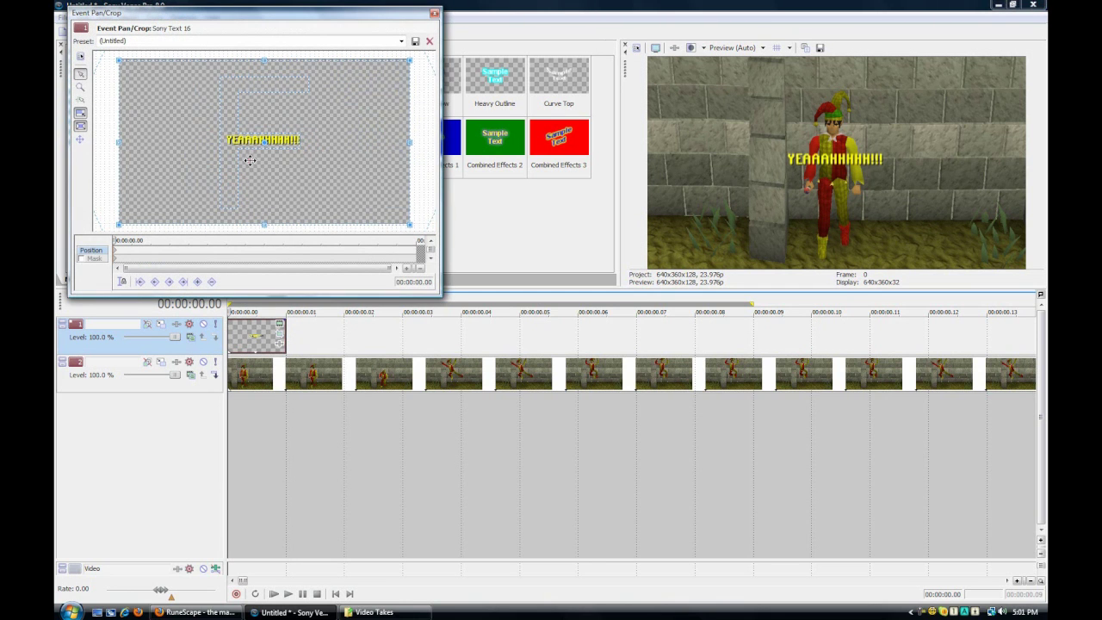
pyautogui.moveTo(250, 160); pyautogui.dragTo(248, 167)
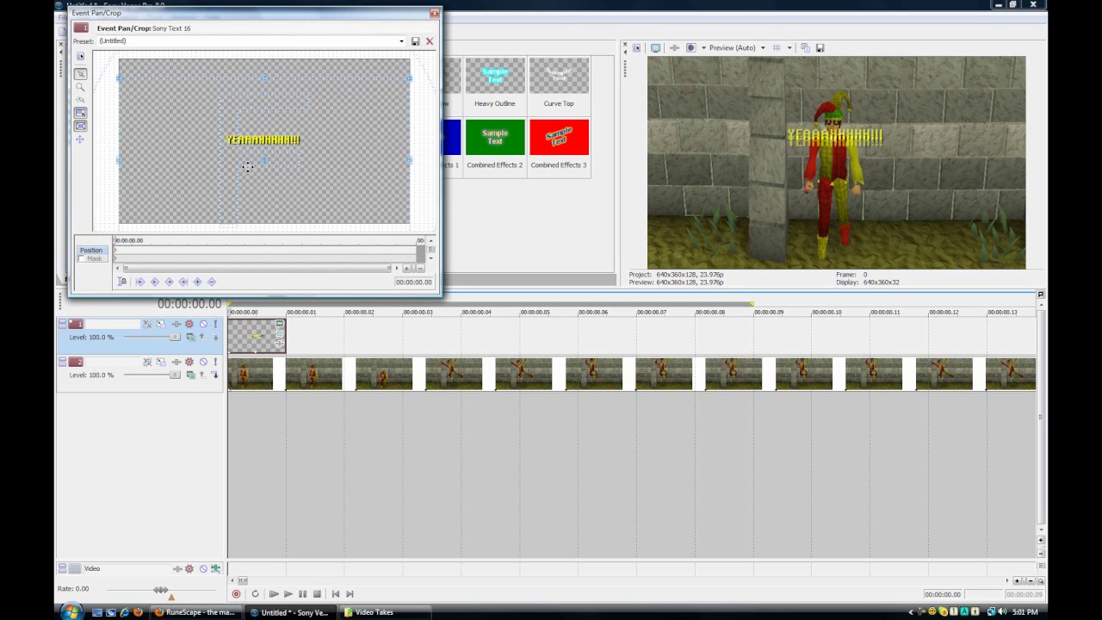
pyautogui.press('Down')
pyautogui.press('Down')
pyautogui.press('Down')
pyautogui.press('Down')
pyautogui.press('Down')
pyautogui.press('Down')
pyautogui.press('Down')
pyautogui.press('Down')
pyautogui.press('Down')
pyautogui.press('Down')
pyautogui.press('Down')
pyautogui.press('Down')
pyautogui.press('Down')
pyautogui.press('Down')
pyautogui.press('Down')
pyautogui.press('Down')
pyautogui.press('Down')
pyautogui.press('Down')
pyautogui.press('Down')
pyautogui.press('Down')
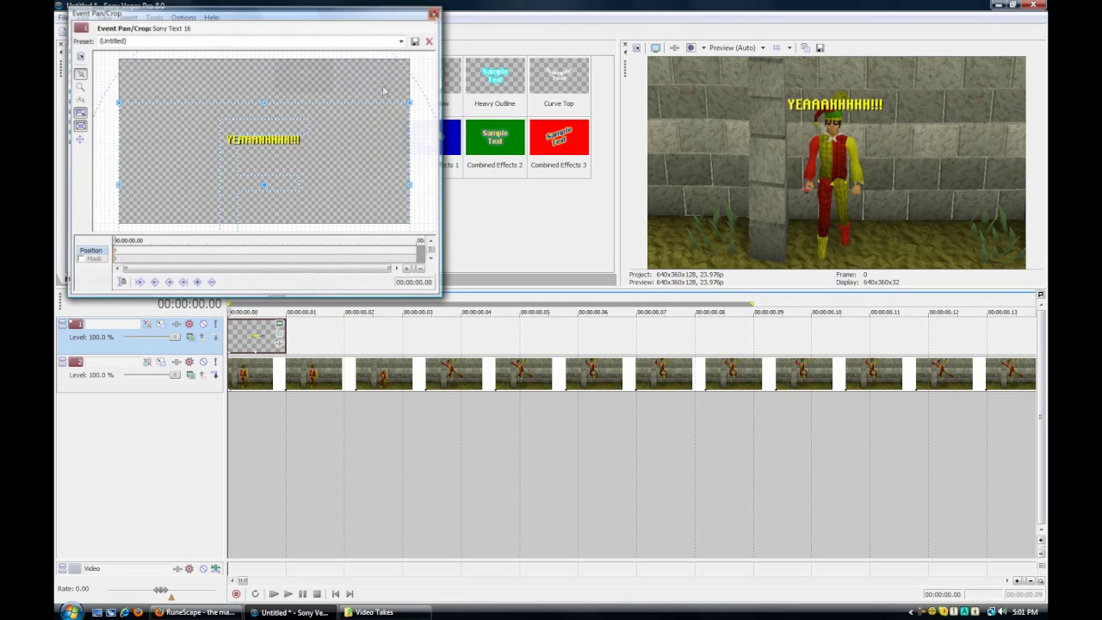
pyautogui.click(433, 13)
# - Copy the one-frame text clip and paste it at 00:00:00.01 as a new copy of the source media
pyautogui.click(260, 340)
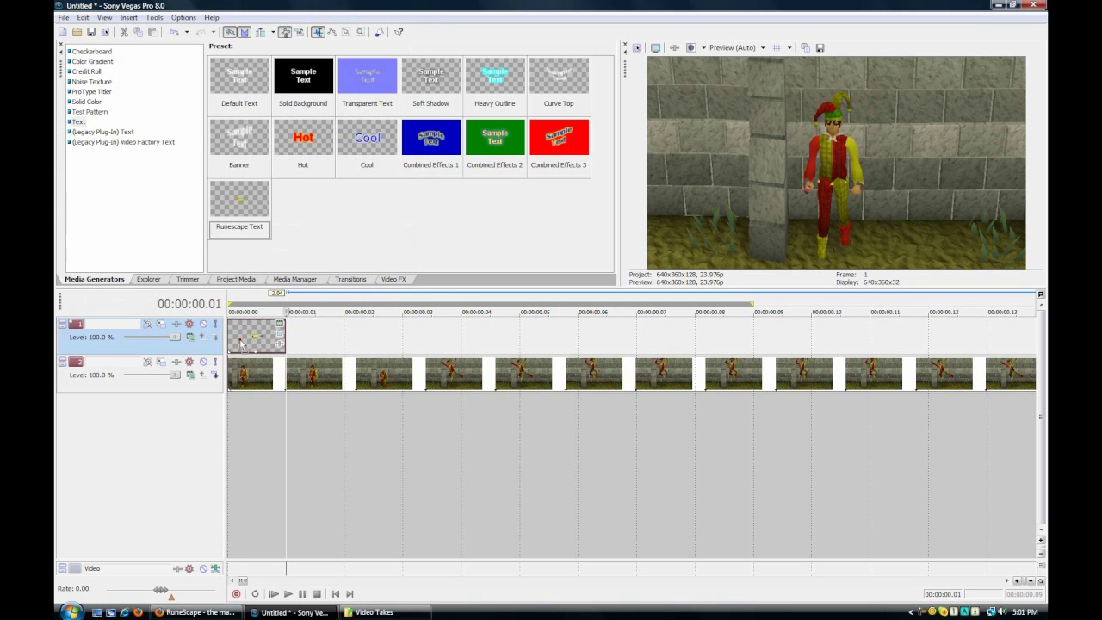
pyautogui.hotkey('ctrl', 'v')
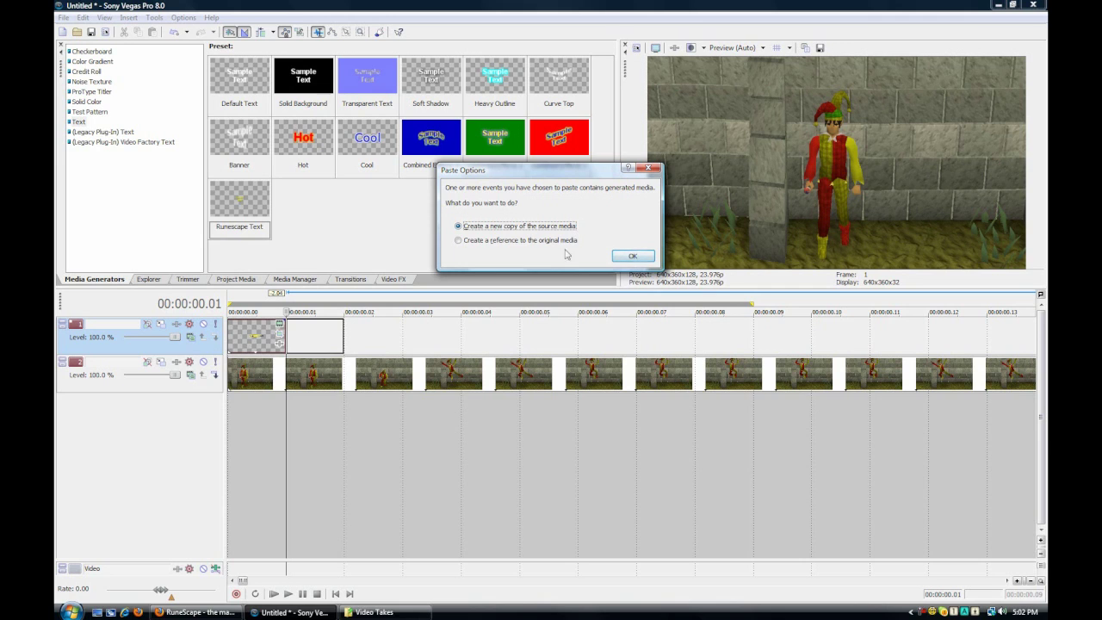
pyautogui.click(538, 244)
pyautogui.click(633, 256)
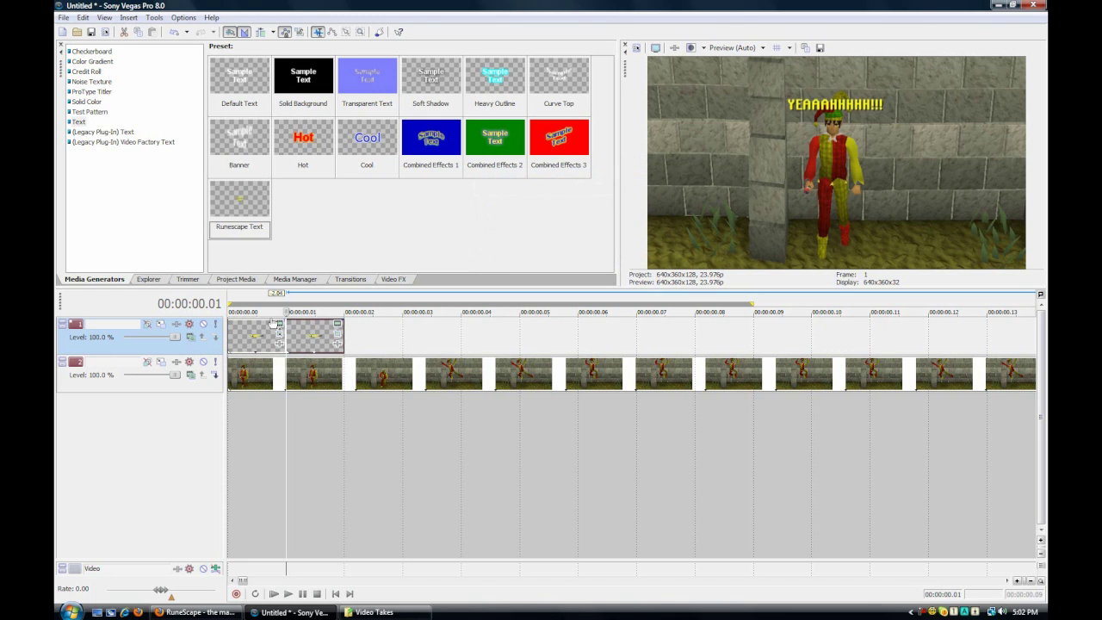
# - Move the pasted text clip to 00:00:00.03, where the character crouches, and extend the first text clip to meet it
pyautogui.press('Left')
pyautogui.press('Right')
pyautogui.press('Right')
pyautogui.press('Right')
pyautogui.press('Left')
pyautogui.press('Right')
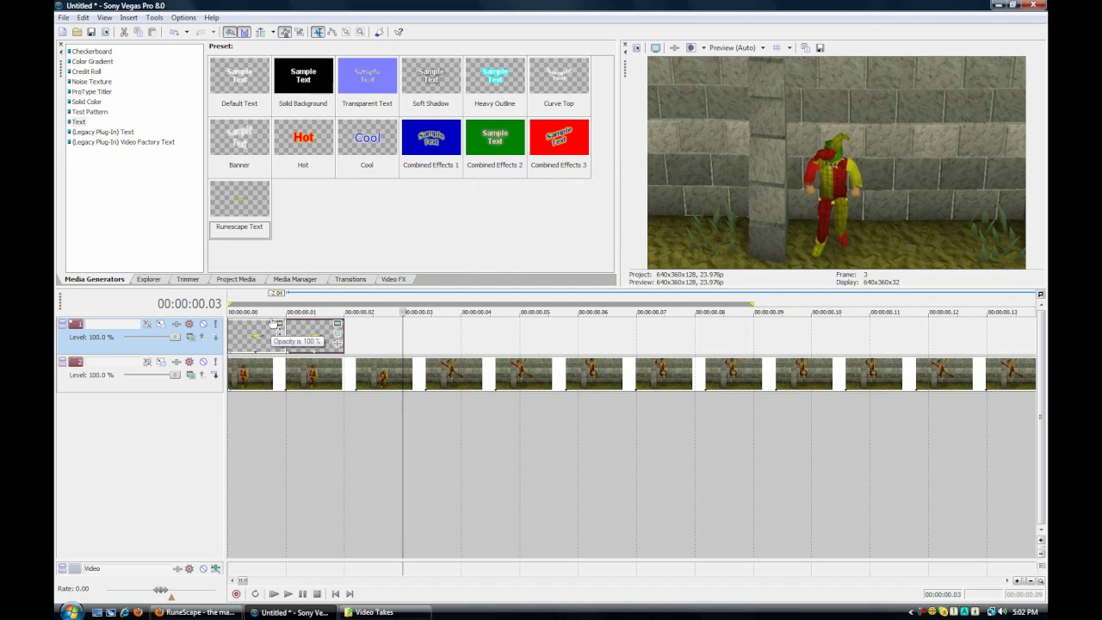
pyautogui.moveTo(312, 342); pyautogui.dragTo(445, 347)
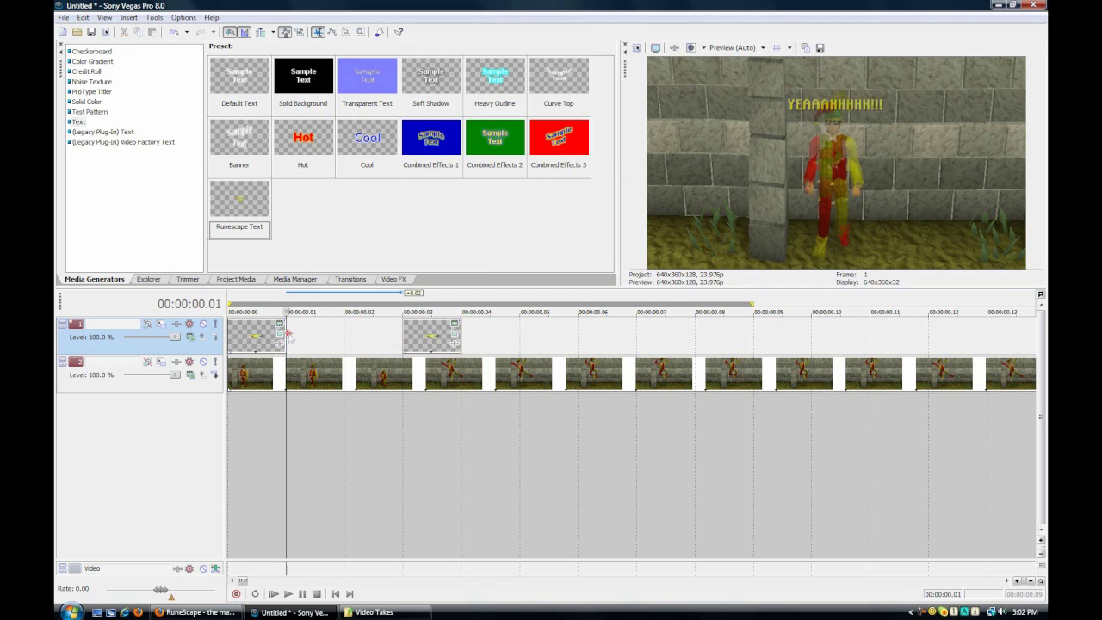
pyautogui.moveTo(286, 339); pyautogui.dragTo(401, 342)
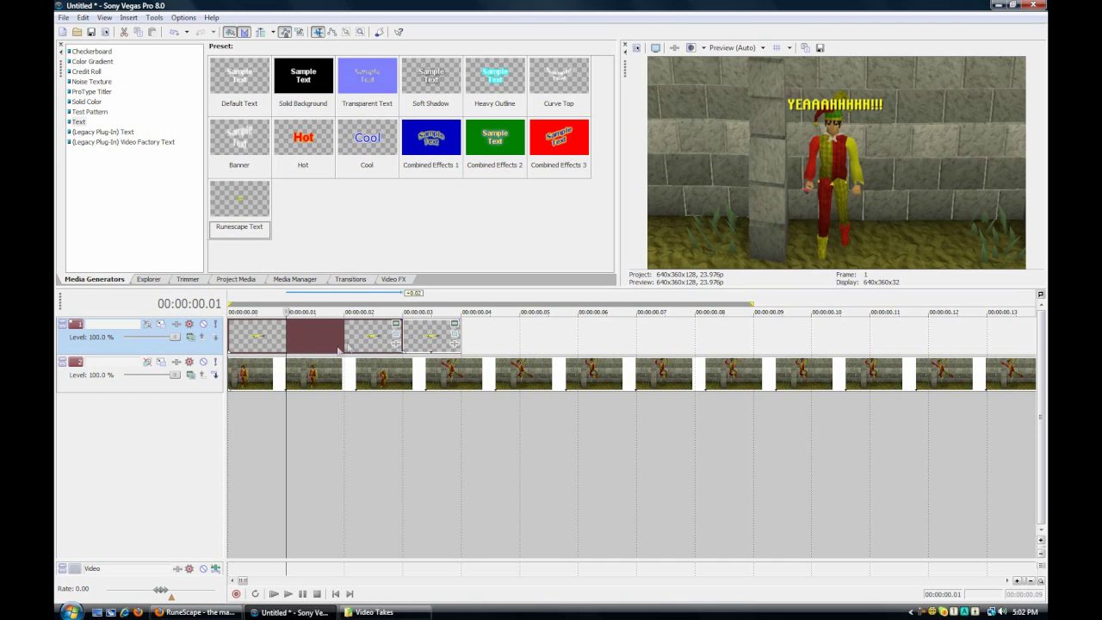
# - Lower the second clip's text to just above the crouching character's head with Event Pan/Crop, and close the dialog
pyautogui.hscroll(1, 396, 344)
pyautogui.click(365, 339)
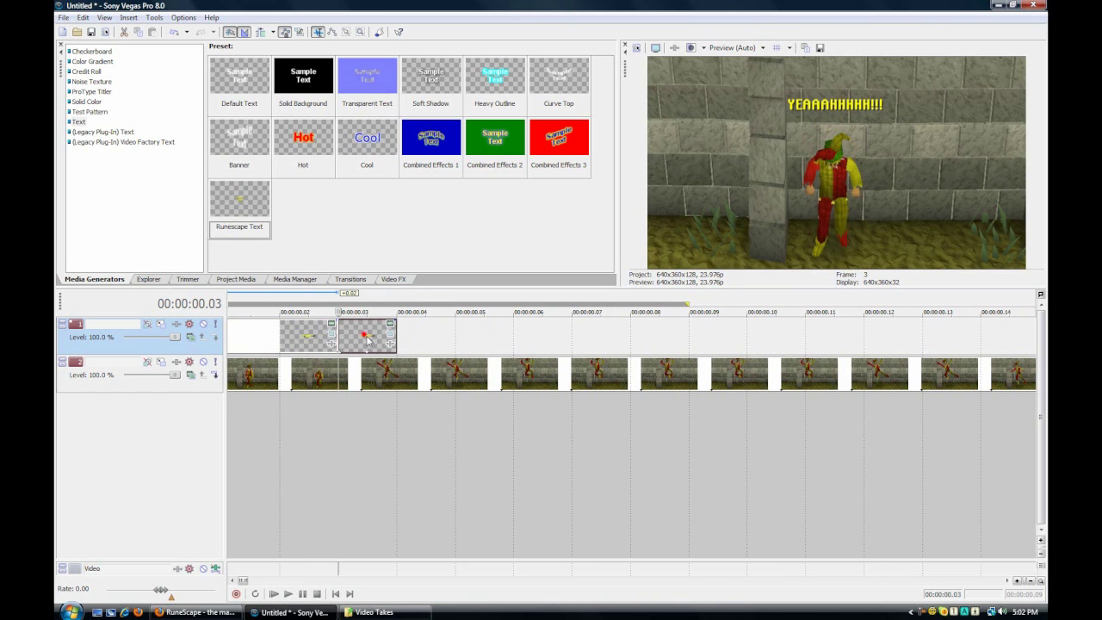
pyautogui.click(390, 335)
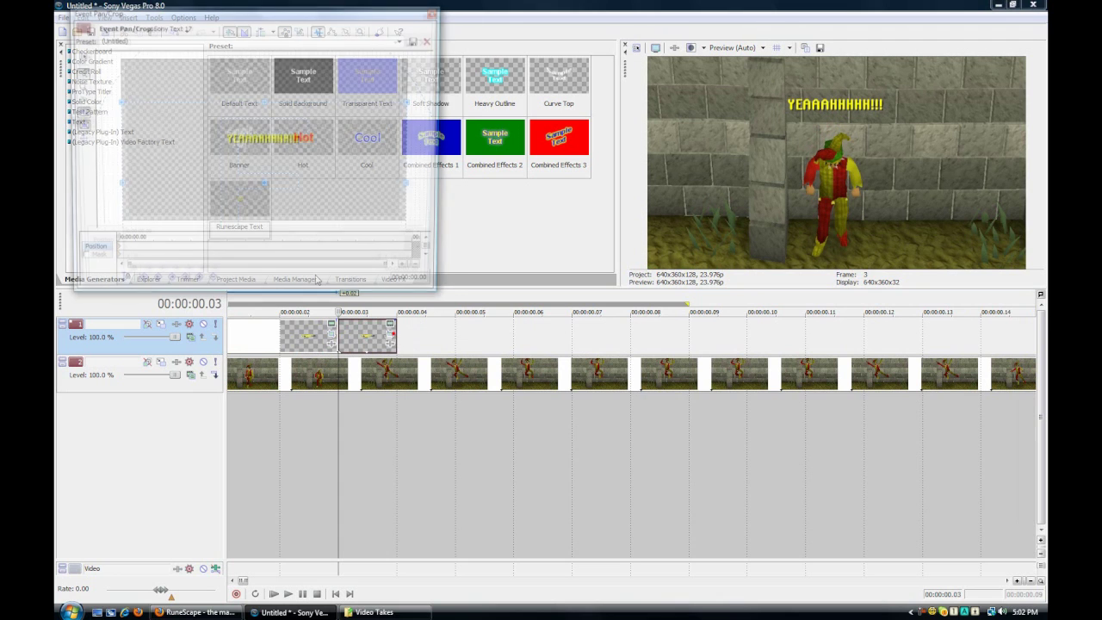
pyautogui.moveTo(282, 200)
pyautogui.mouseDown()
pyautogui.moveTo(279, 169)
pyautogui.moveTo(276, 180)
pyautogui.mouseUp()
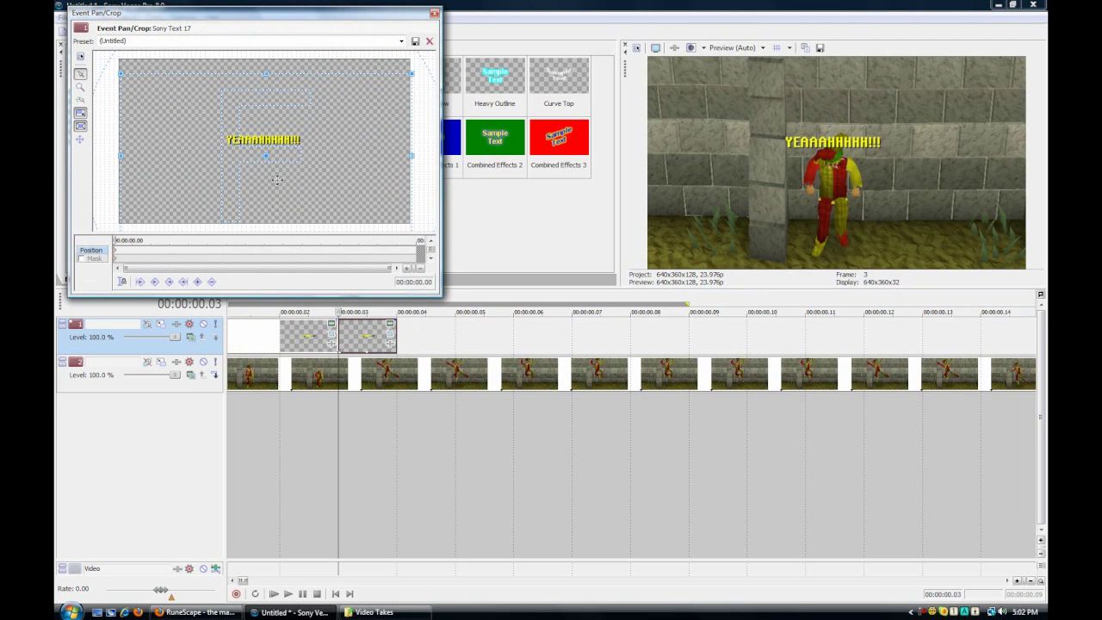
pyautogui.click(434, 13)
# - Play and step through the frames around the end of the second text clip to compare the character's positions
pyautogui.press('space')
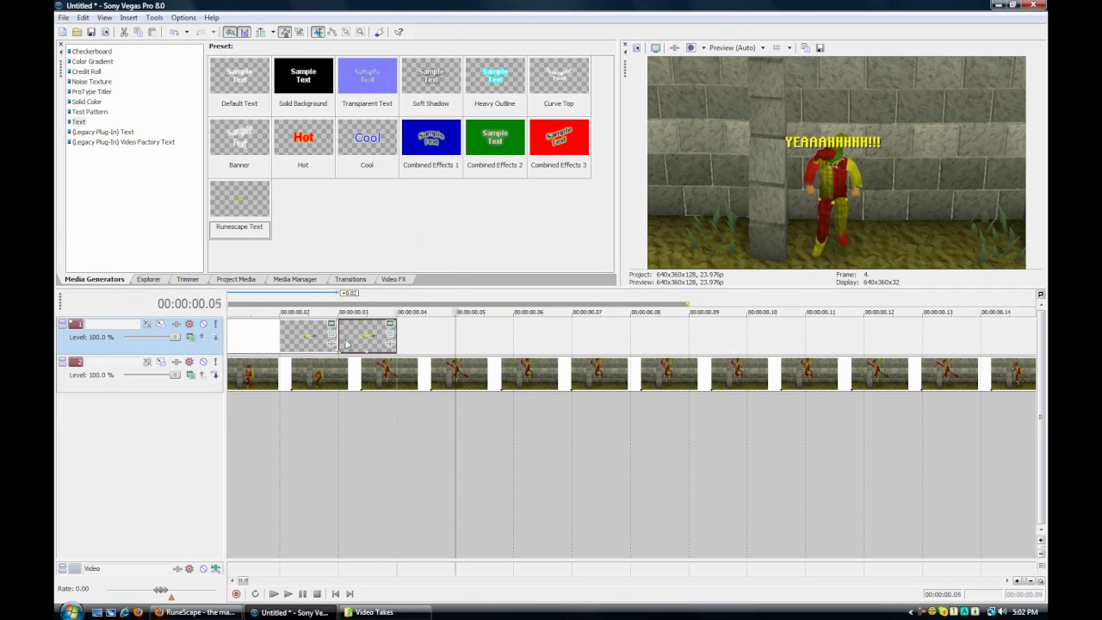
pyautogui.press('space')
pyautogui.press('Right')
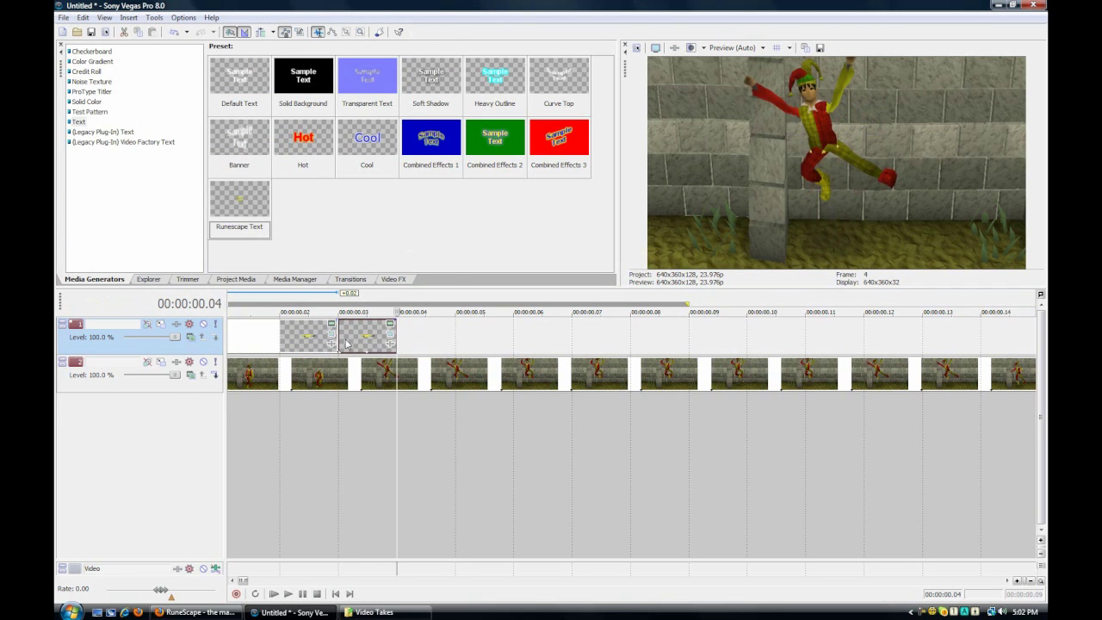
pyautogui.press('Left')
pyautogui.press('Right')
pyautogui.press('Left')
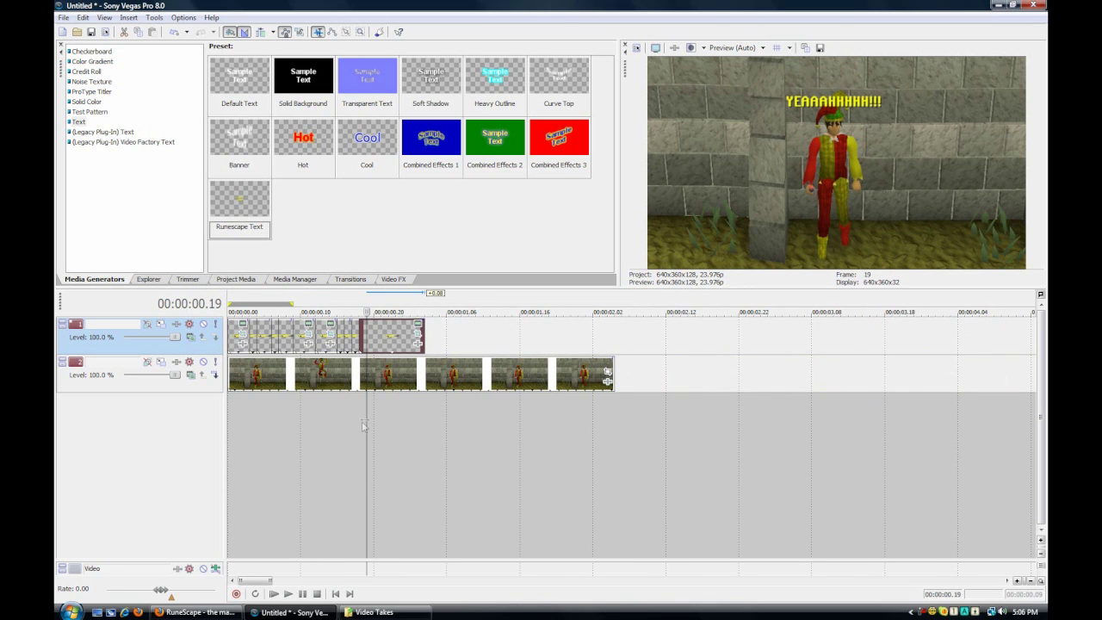
# - Play the animation from the start to review how the text follows the character's jump
pyautogui.press('space')
pyautogui.click(365, 420)
pyautogui.click(228, 418)
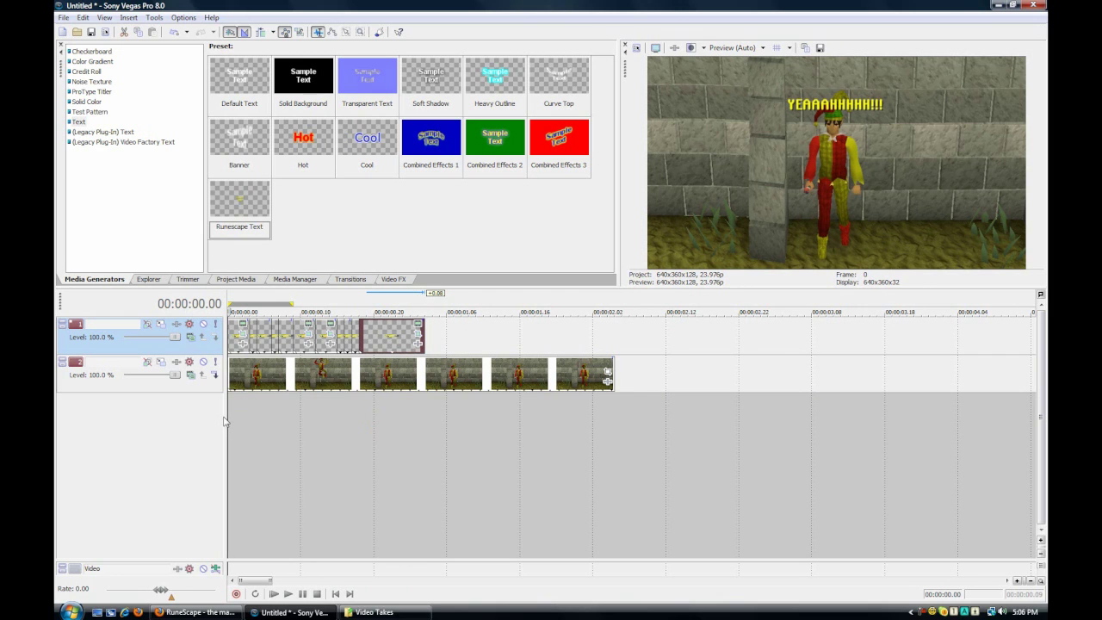
pyautogui.press('space')
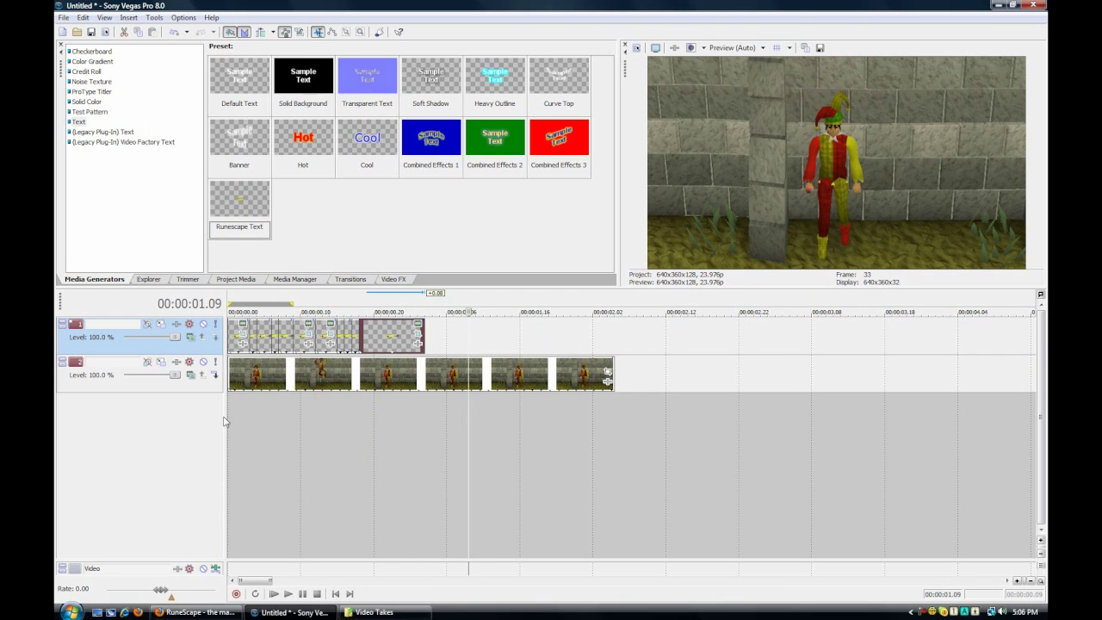
# - Extend the end of the last text clip by 18 frames and play the result
pyautogui.moveTo(423, 337); pyautogui.dragTo(558, 331)
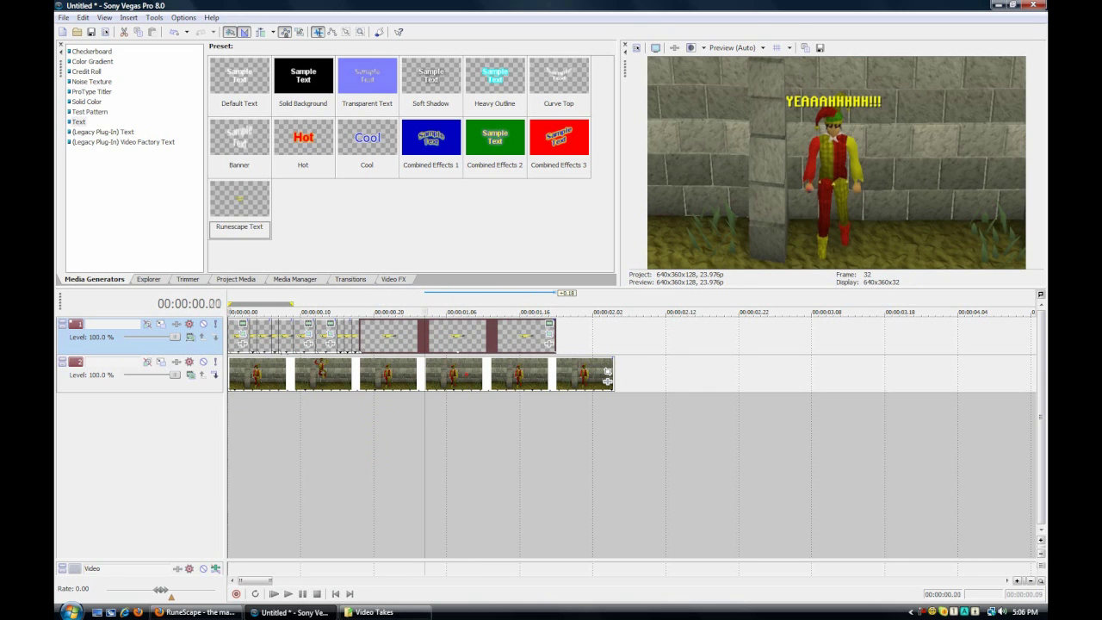
pyautogui.press('space')
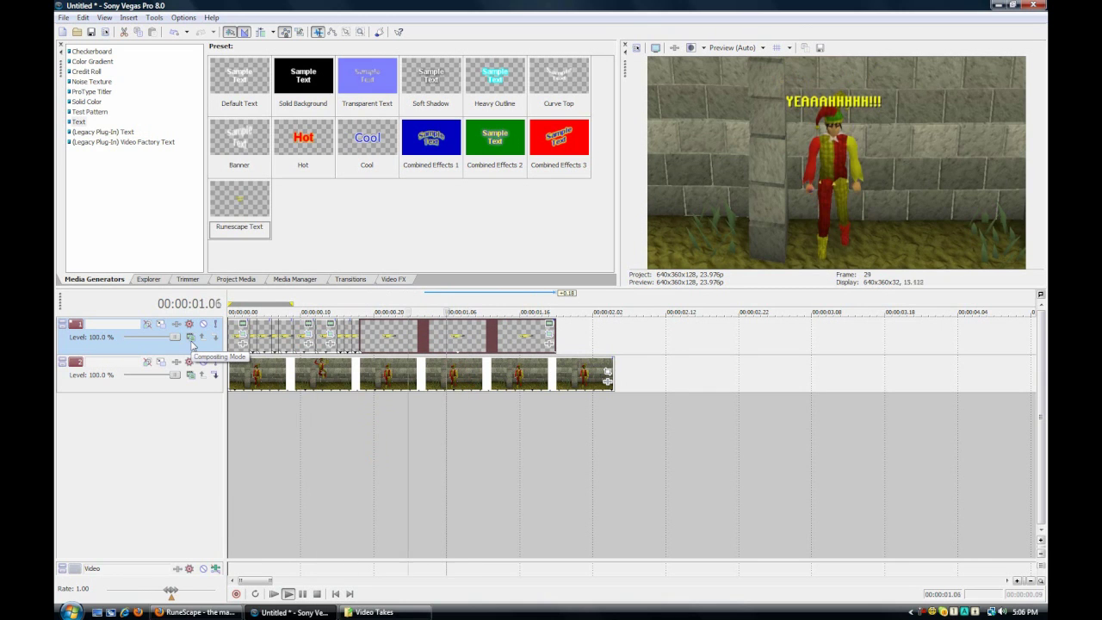
pyautogui.press('Return')
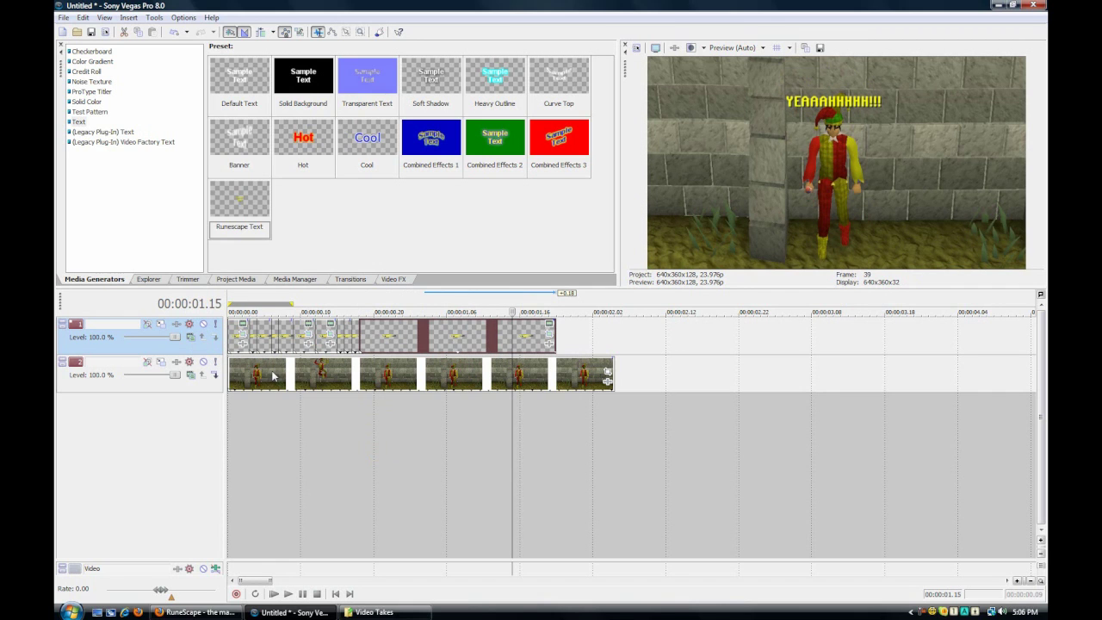
# - Step frame by frame through the middle of the jump to examine the text's position relative to the character's head
pyautogui.click(375, 367)
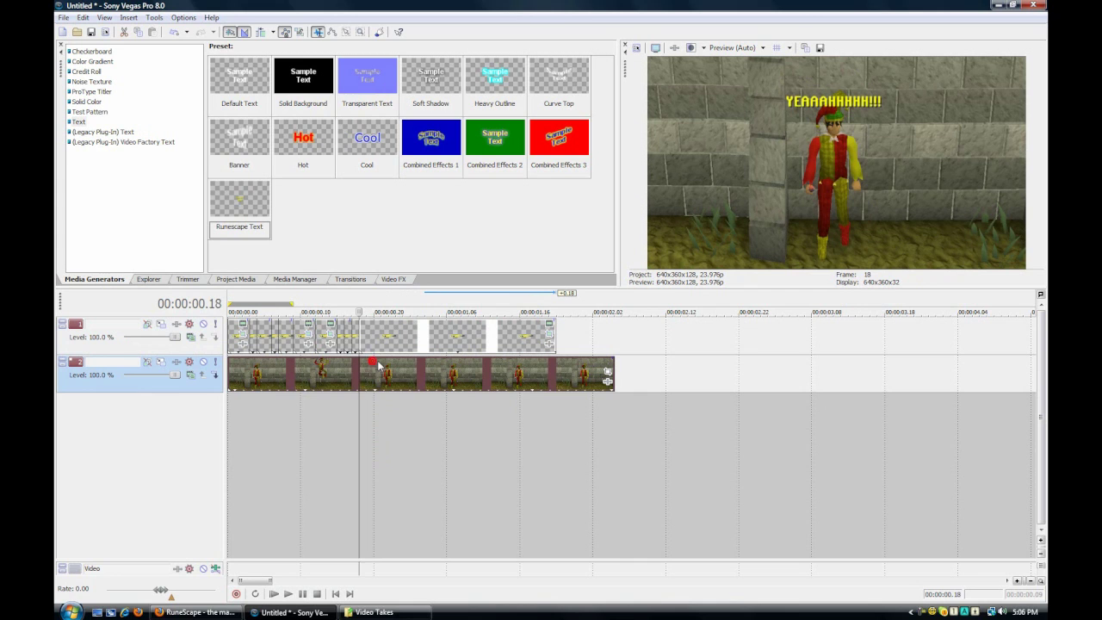
pyautogui.press('Left')
pyautogui.press('Left')
pyautogui.press('Left')
pyautogui.press('Left')
pyautogui.press('Left')
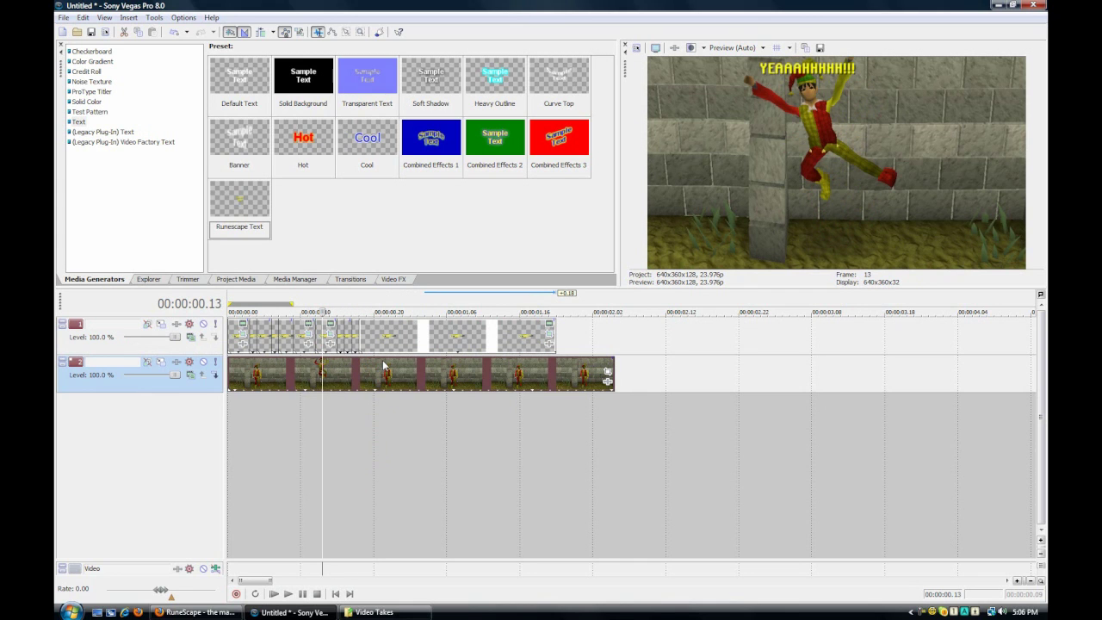
pyautogui.press('Left')
pyautogui.press('Left')
pyautogui.press('Left')
pyautogui.press('Left')
pyautogui.press('Left')
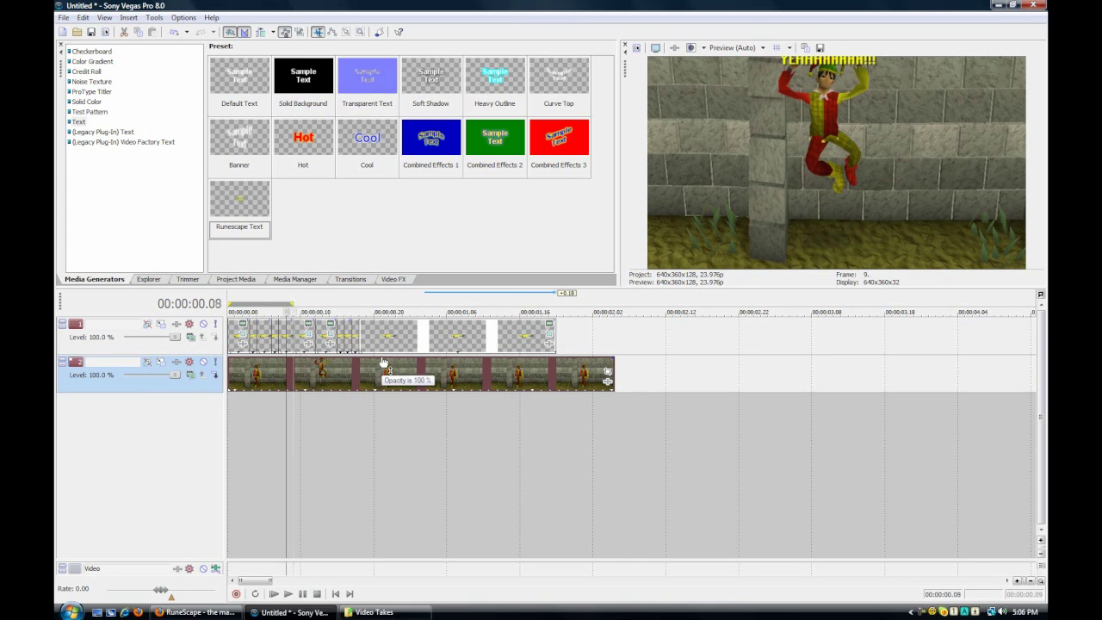
pyautogui.press('Left')
pyautogui.press('Right')
pyautogui.press('Right')
pyautogui.press('Left')
pyautogui.press('Left')
pyautogui.press('Right')
pyautogui.press('Right')
pyautogui.press('Right')
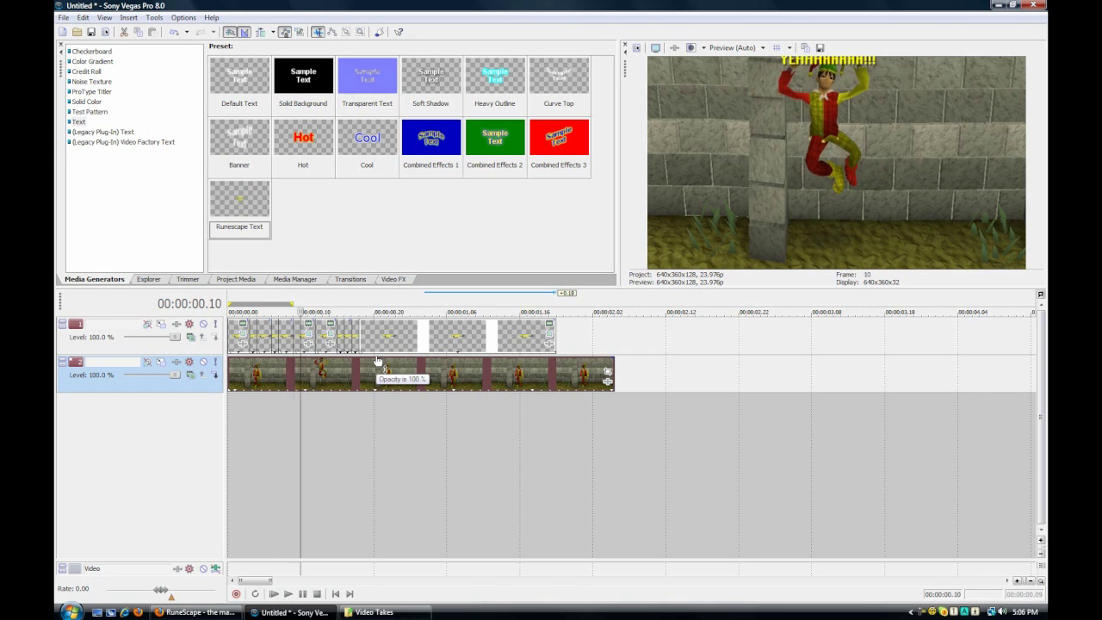
pyautogui.press('Right')
pyautogui.press('Right')
pyautogui.press('Right')
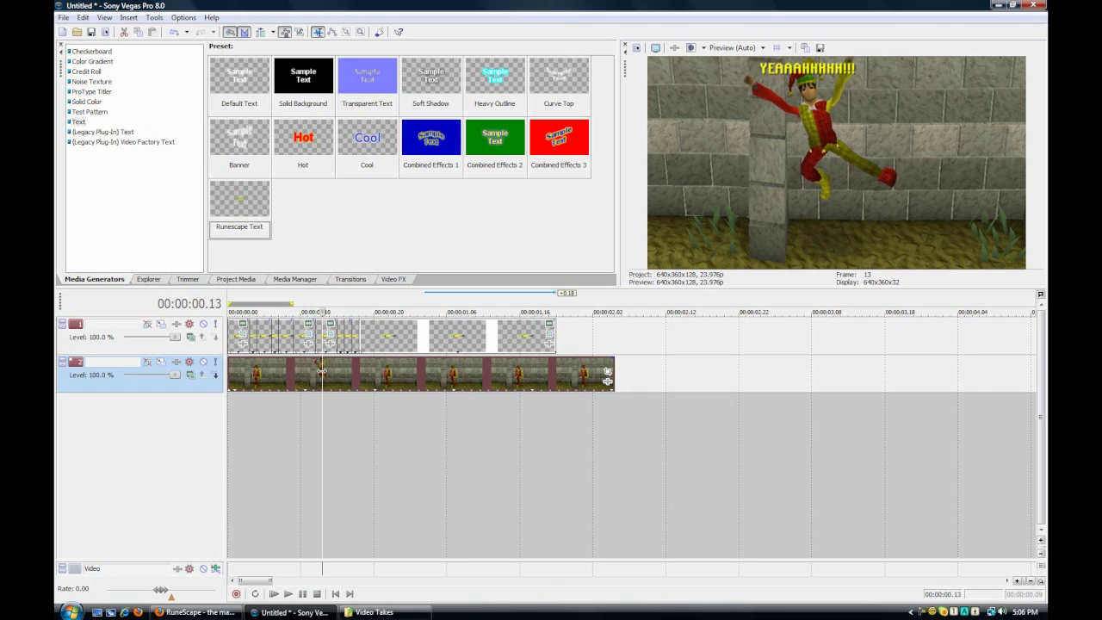
# - Check frames during the jump, after the landing and at the end of the last text clip to compare the text's placement
pyautogui.click(360, 372)
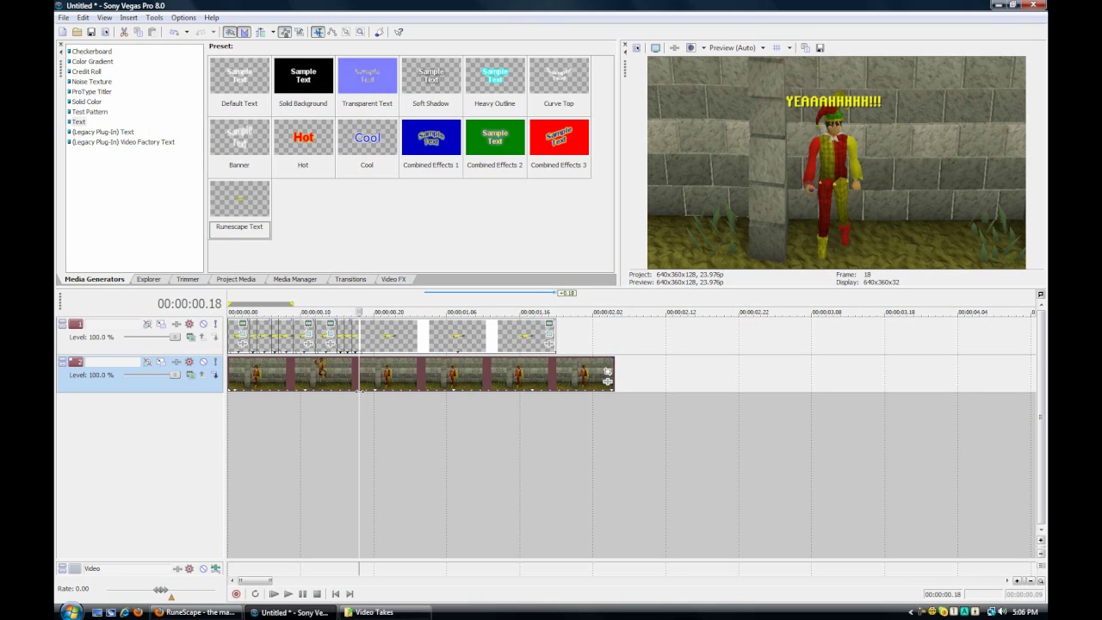
pyautogui.moveTo(360, 371); pyautogui.dragTo(332, 408)
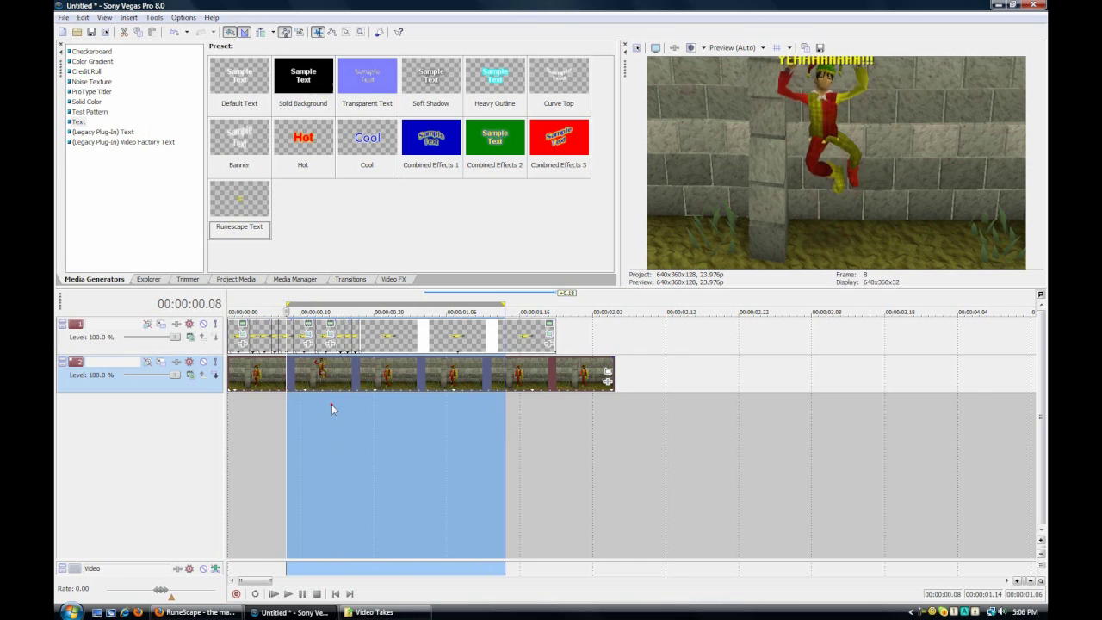
pyautogui.click(332, 408)
pyautogui.click(539, 440)
pyautogui.click(564, 438)
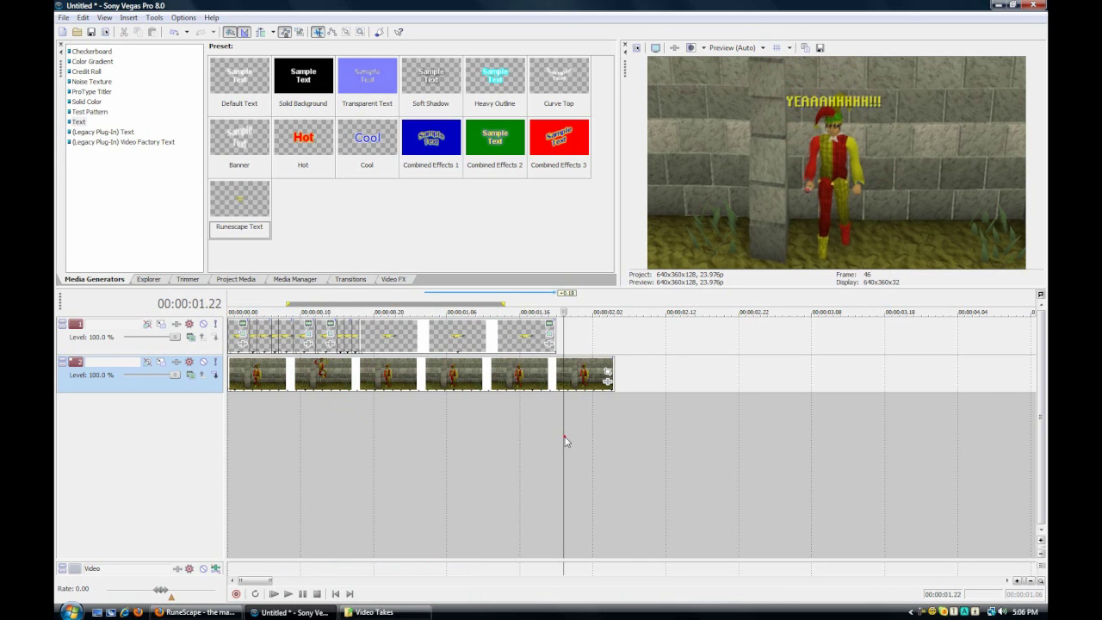
pyautogui.click(550, 419)
pyautogui.moveTo(554, 422); pyautogui.dragTo(557, 414)
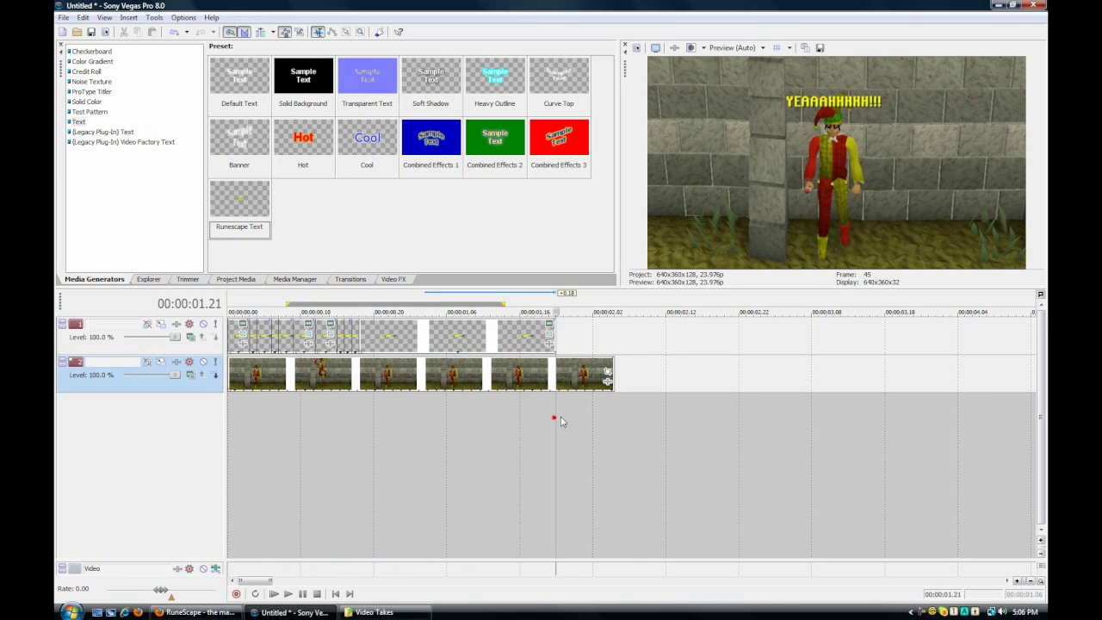
# - Delete all text clips and the character video clip from both timeline tracks
pyautogui.click(232, 346)
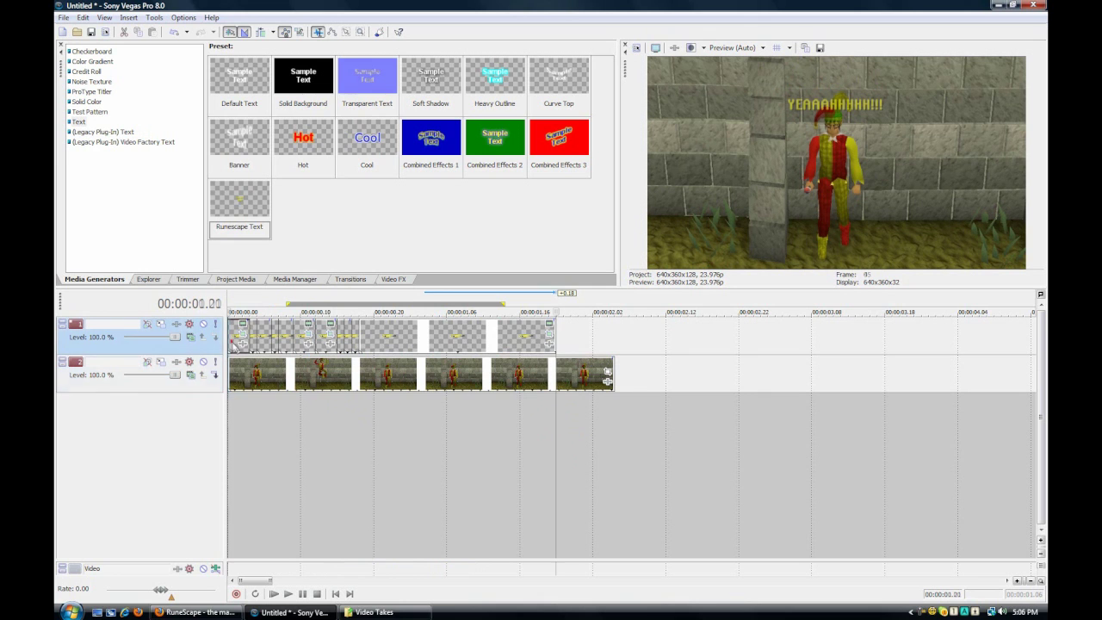
pyautogui.scroll(2, 352, 391)
pyautogui.scroll(-1, 422, 366)
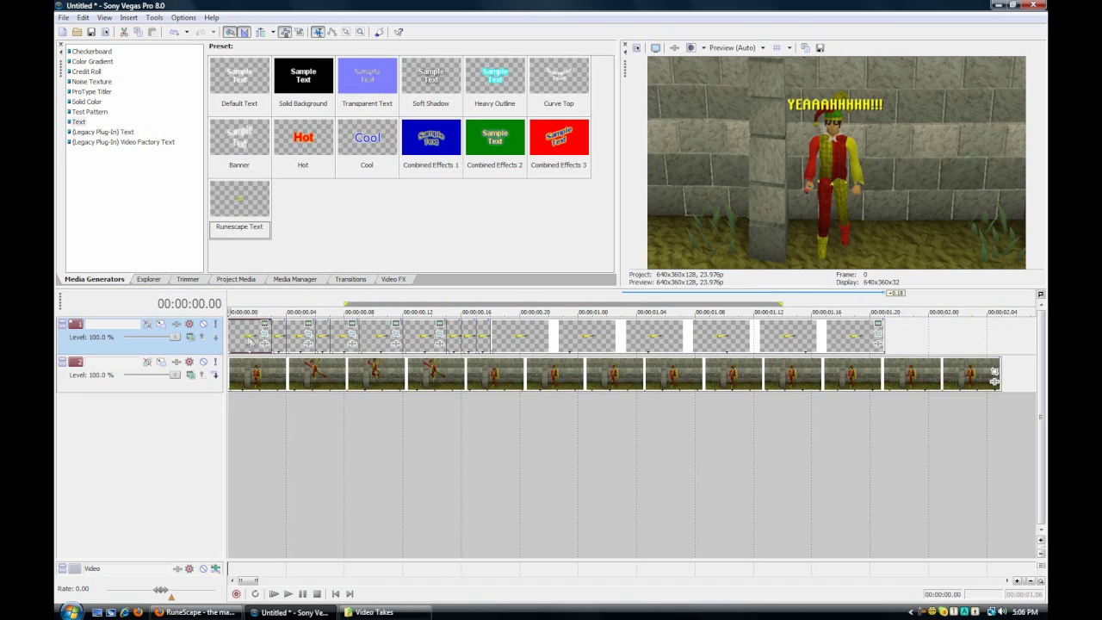
pyautogui.scroll(-1, 250, 342)
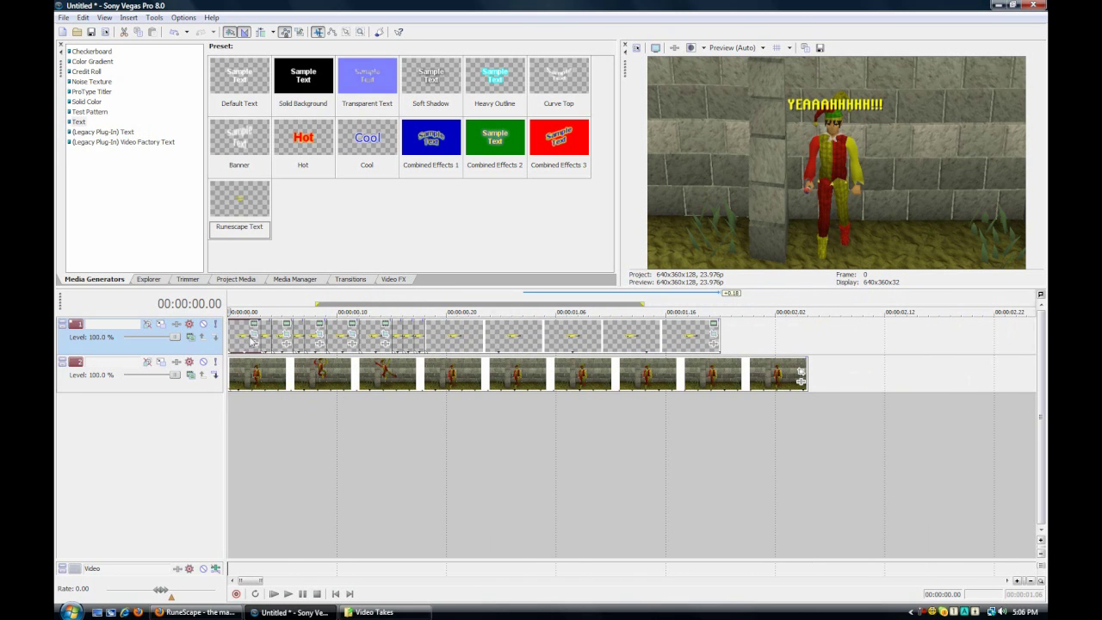
pyautogui.scroll(2, 251, 342)
pyautogui.scroll(-1, 250, 343)
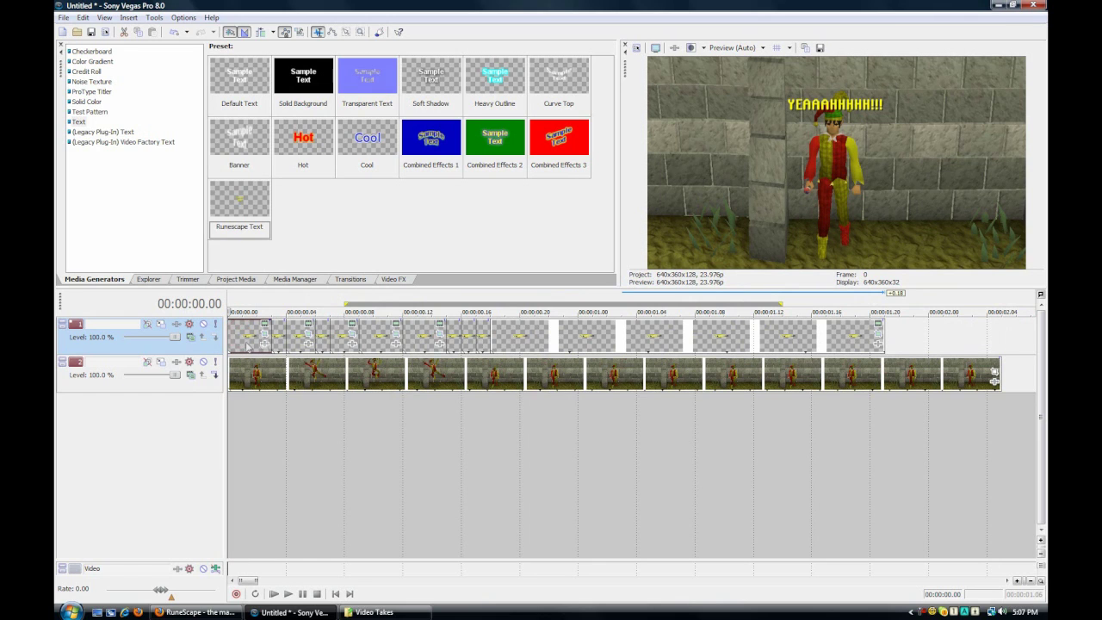
pyautogui.click(237, 330)
pyautogui.keyDown('shift'); pyautogui.click(322, 348); pyautogui.keyUp('shift')
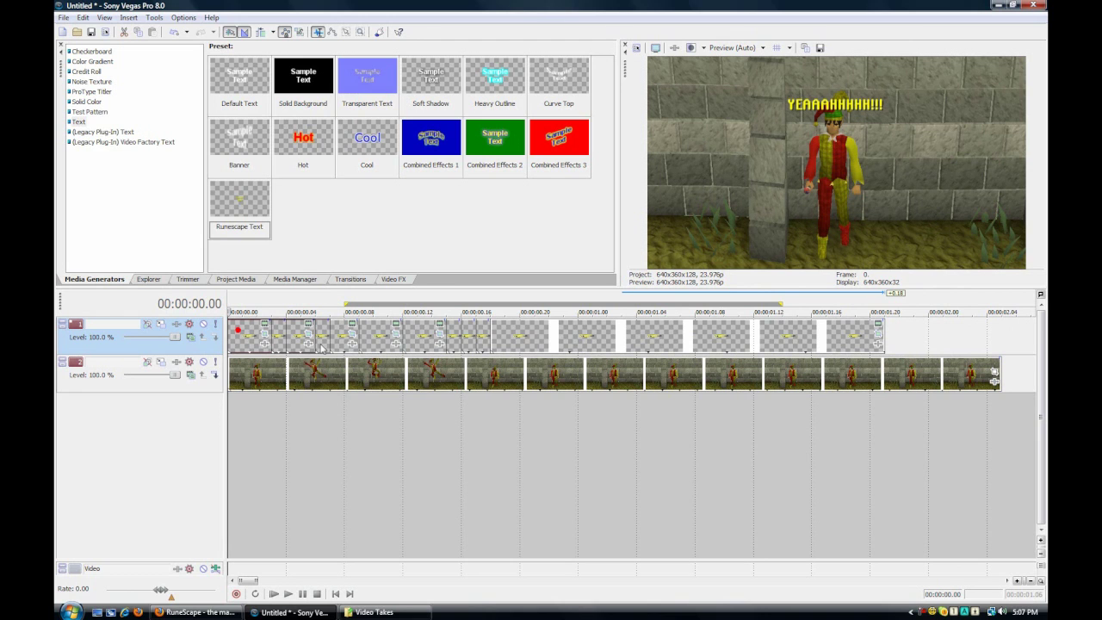
pyautogui.moveTo(321, 346); pyautogui.dragTo(648, 334)
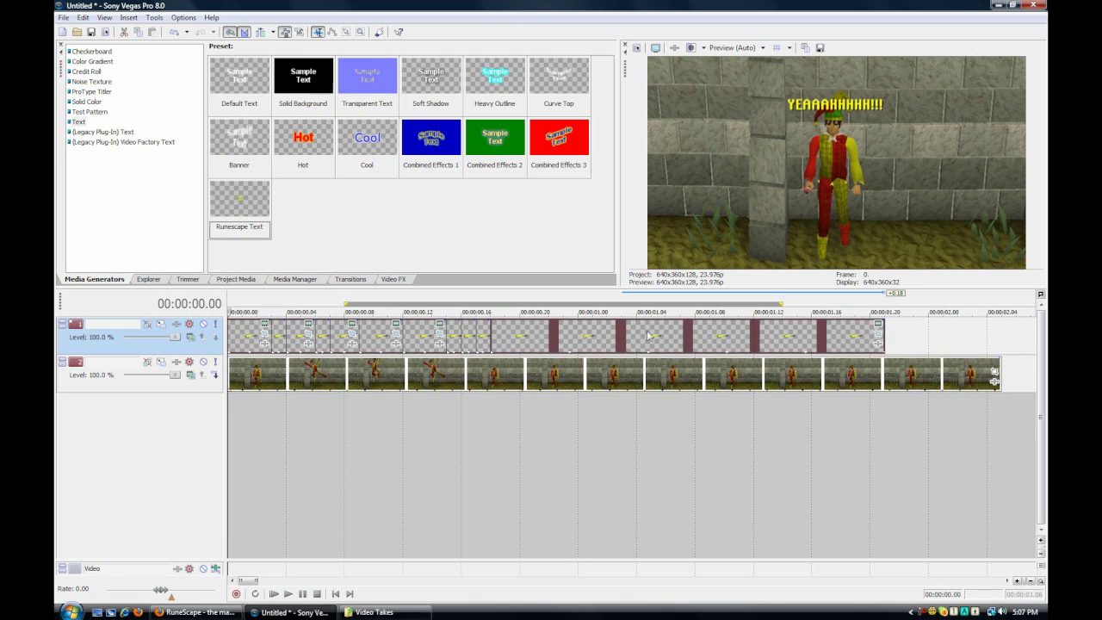
pyautogui.moveTo(782, 354); pyautogui.dragTo(742, 355)
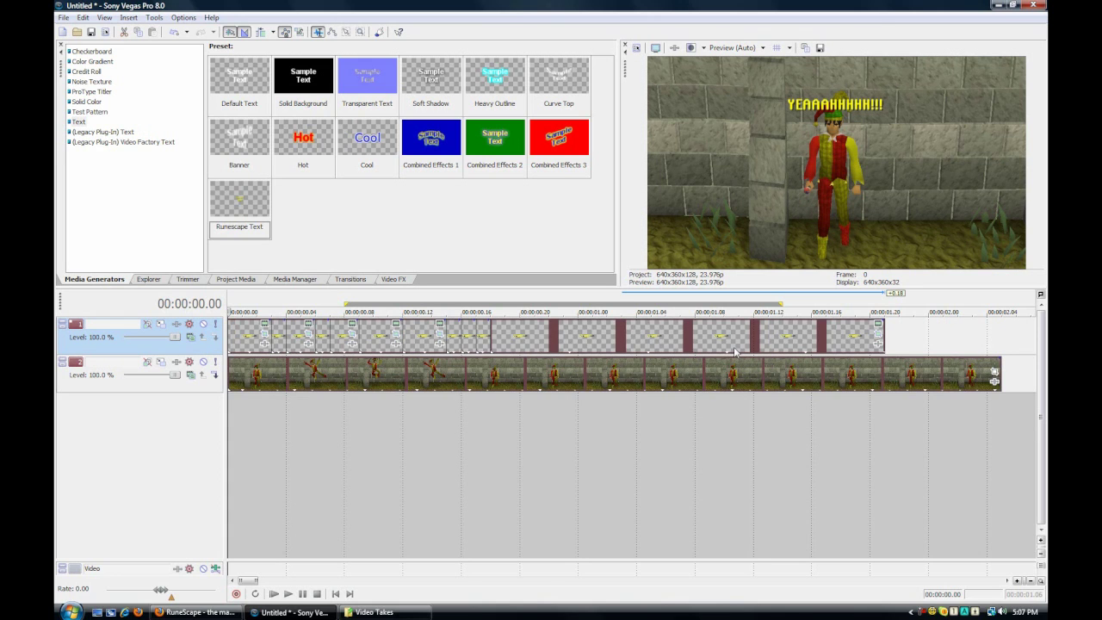
pyautogui.press('Delete')
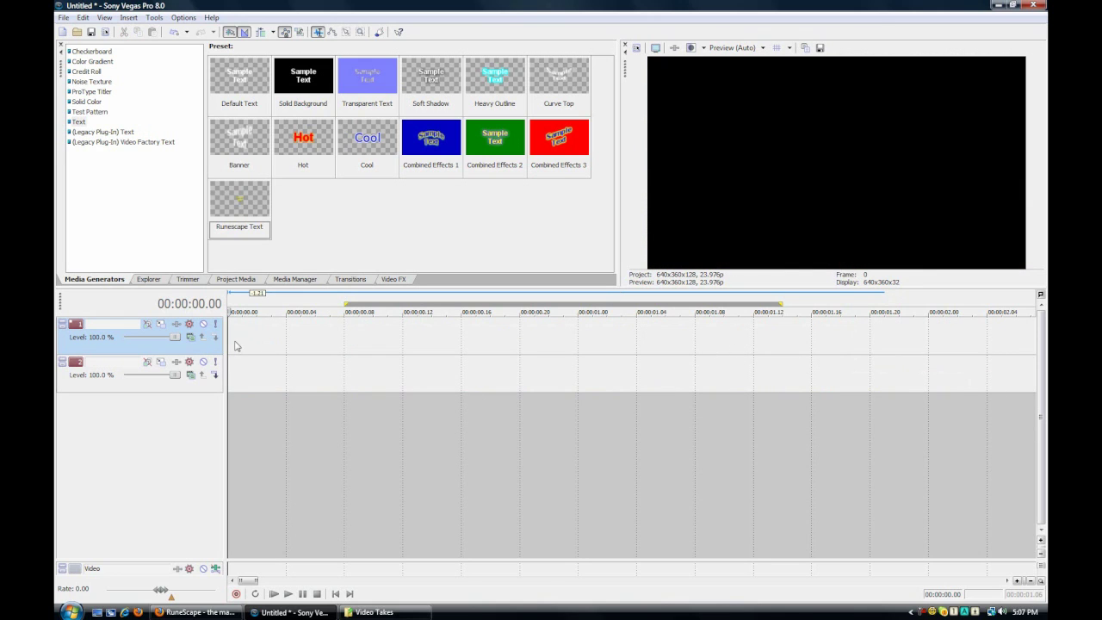
# - Add a Default Text clip at the start of the first track and shorten it to about 2 seconds
pyautogui.click(221, 100)
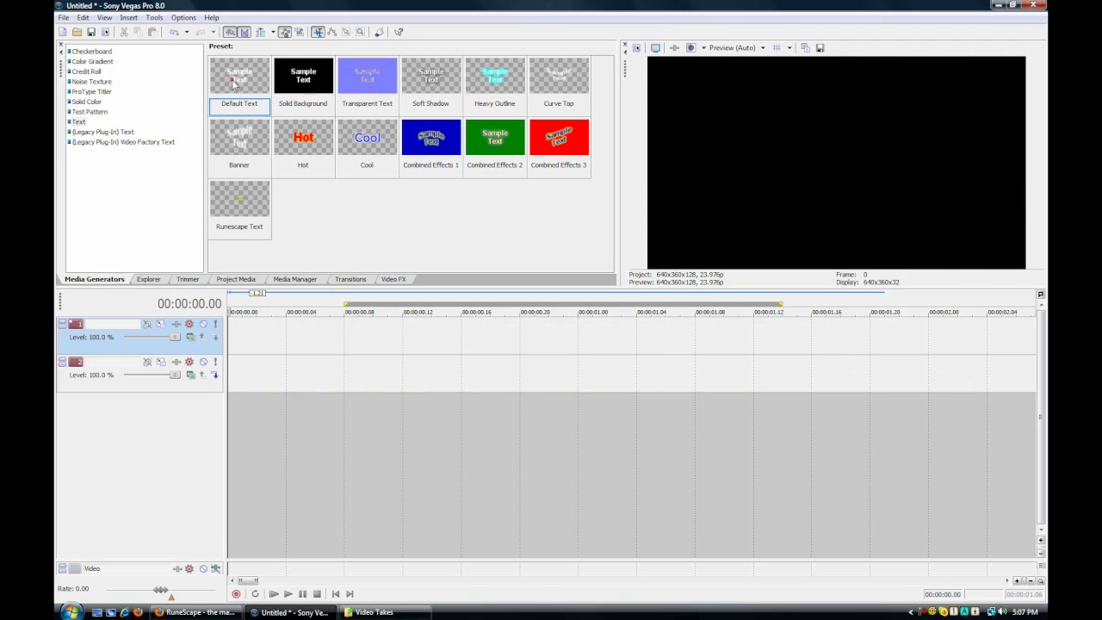
pyautogui.moveTo(234, 79); pyautogui.dragTo(226, 336)
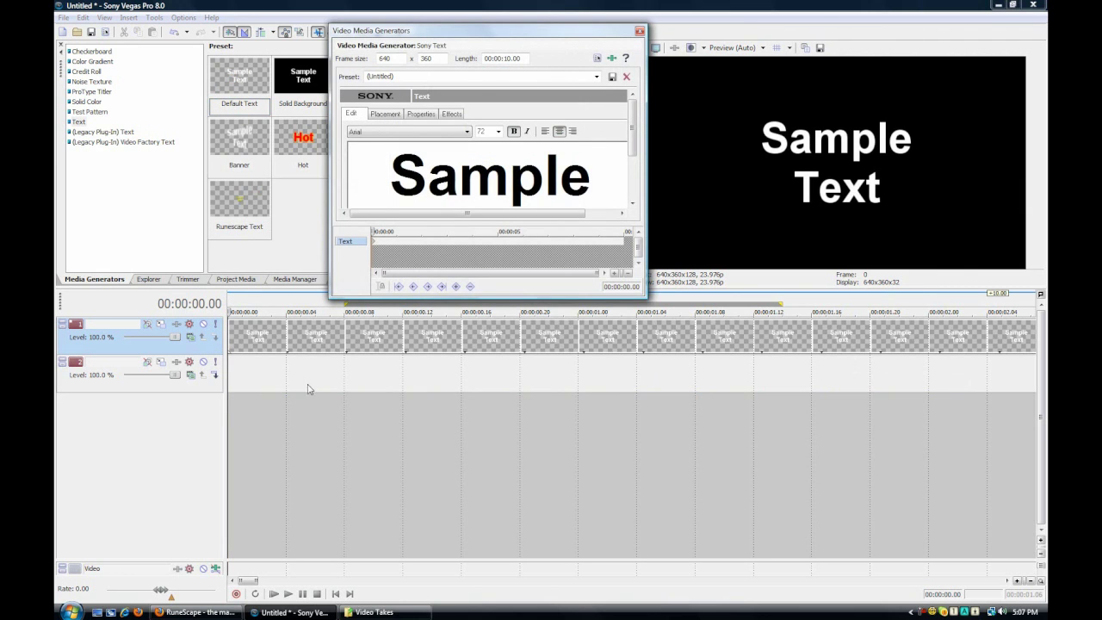
pyautogui.click(342, 350)
pyautogui.scroll(-3, 432, 365)
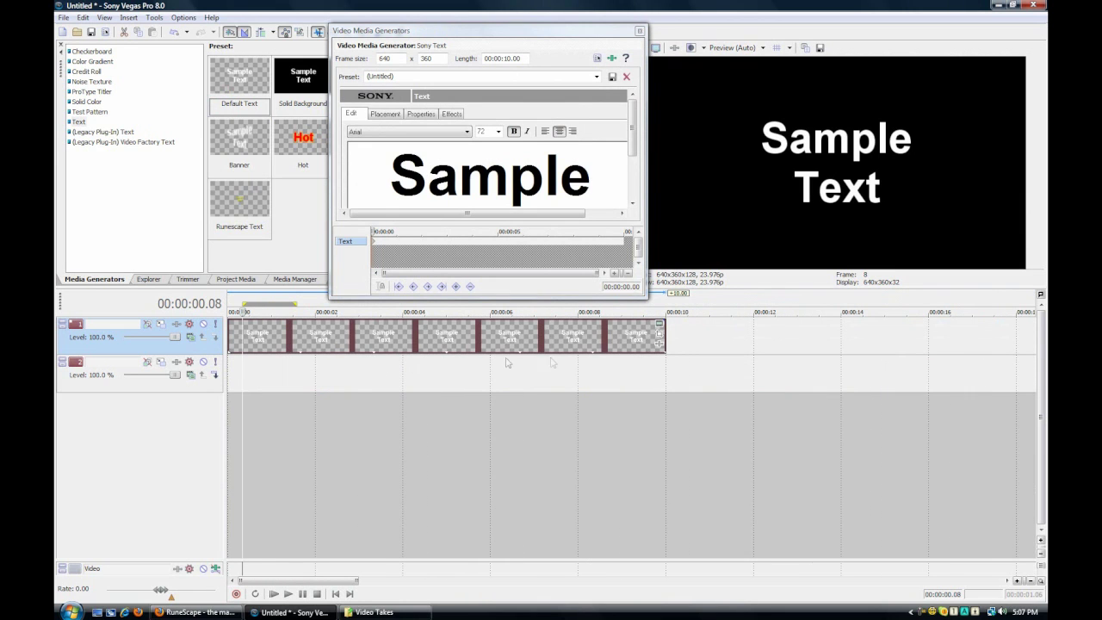
pyautogui.moveTo(665, 334); pyautogui.dragTo(315, 337)
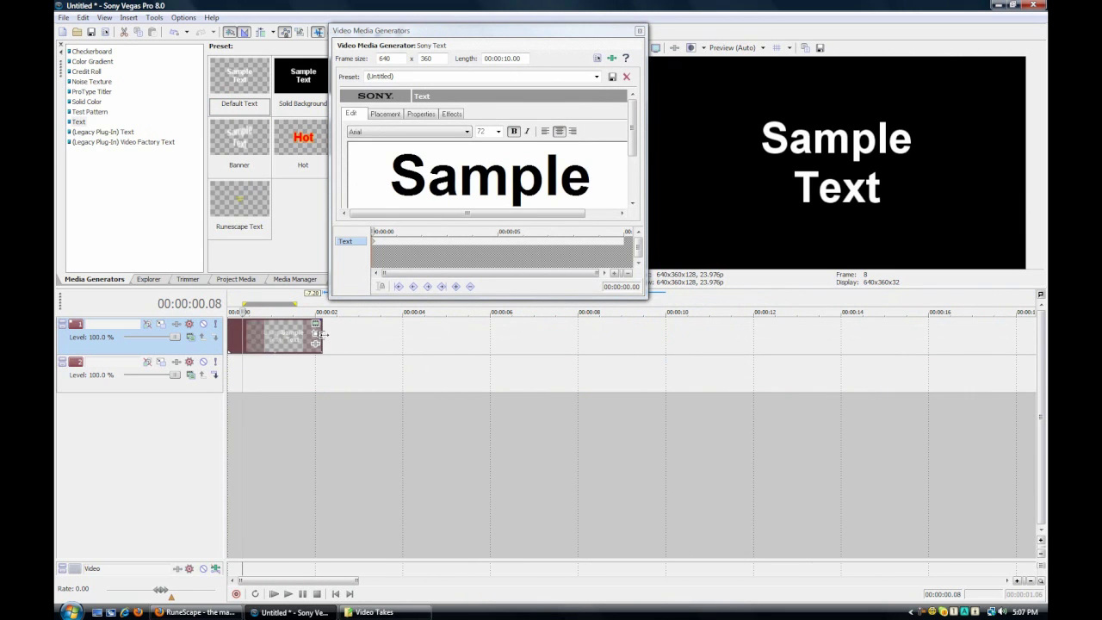
pyautogui.click(256, 339)
pyautogui.click(275, 338)
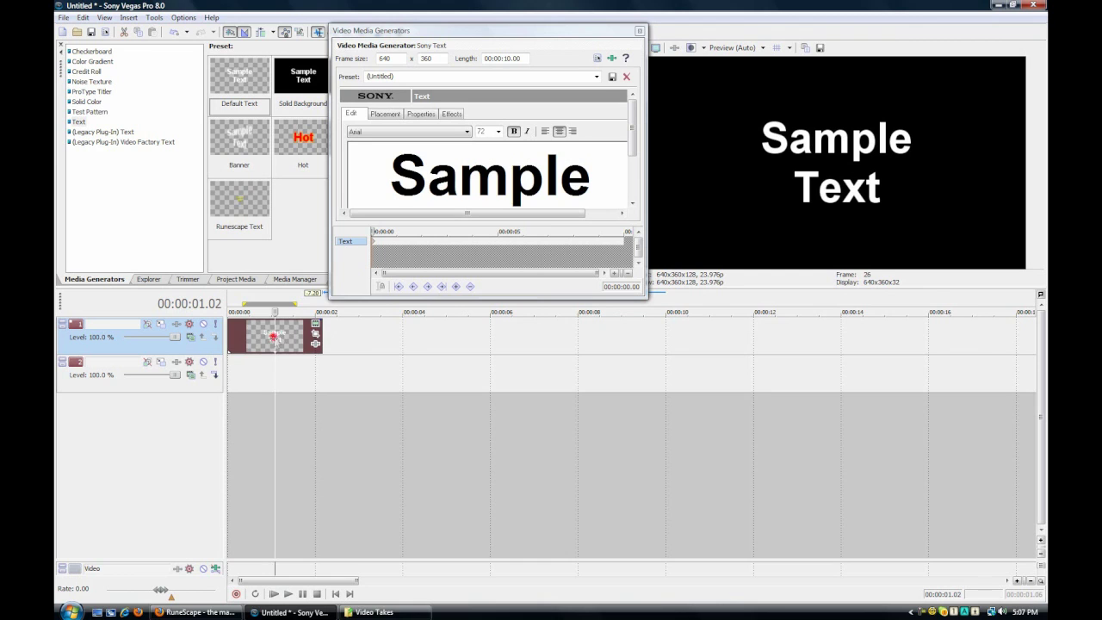
pyautogui.scroll(4, 273, 342)
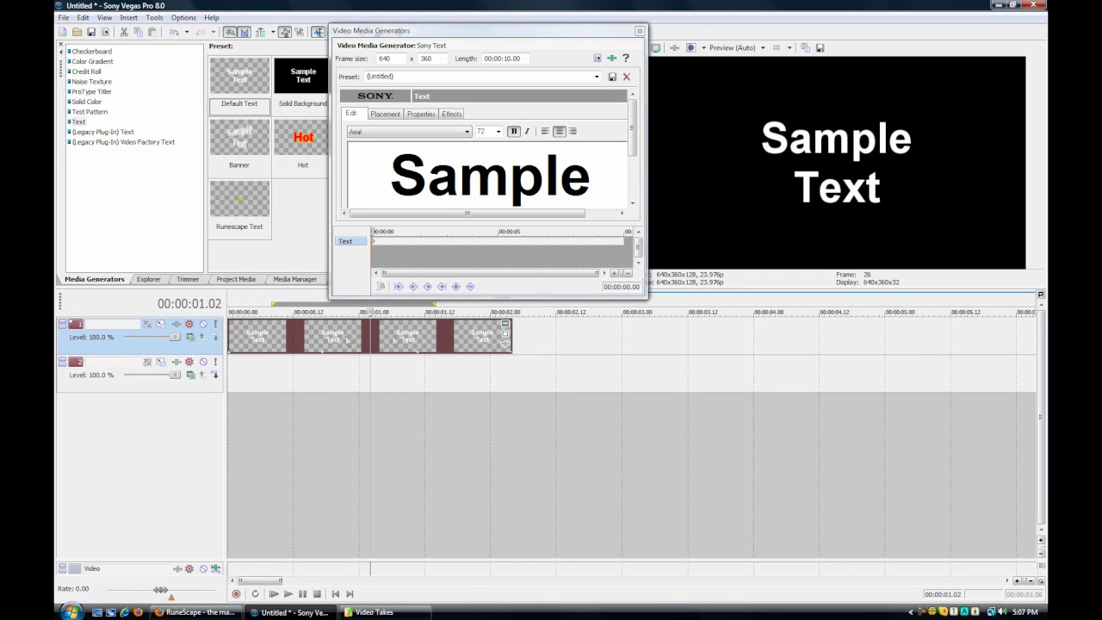
pyautogui.click(349, 340)
pyautogui.click(316, 342)
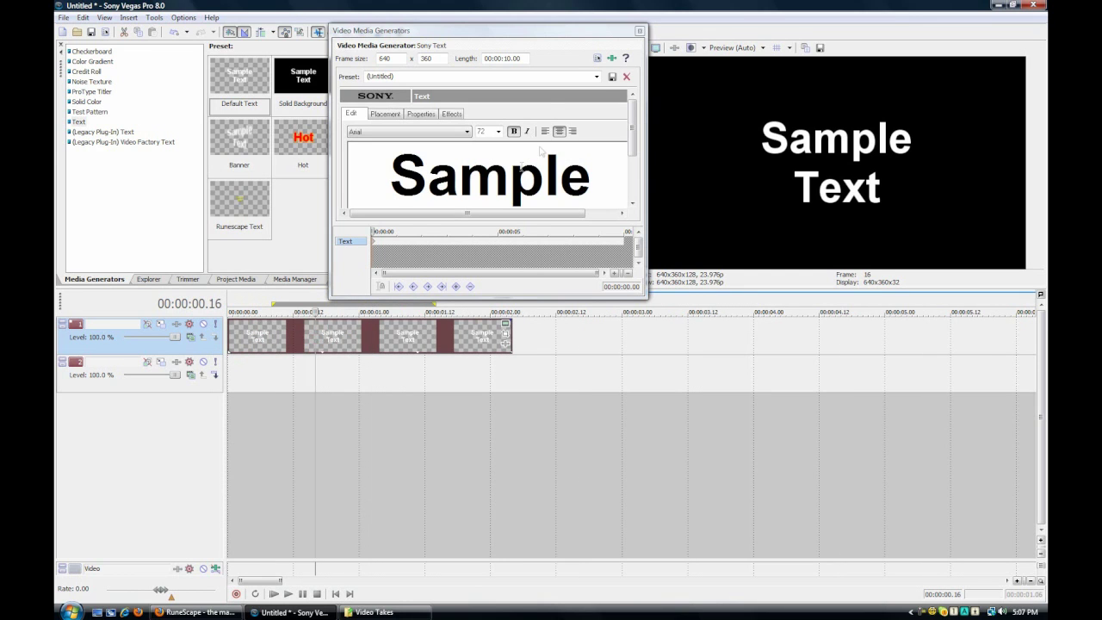
# - Try clearing the sample text in the clip's reopened text settings and undo the deletion
pyautogui.click(638, 31)
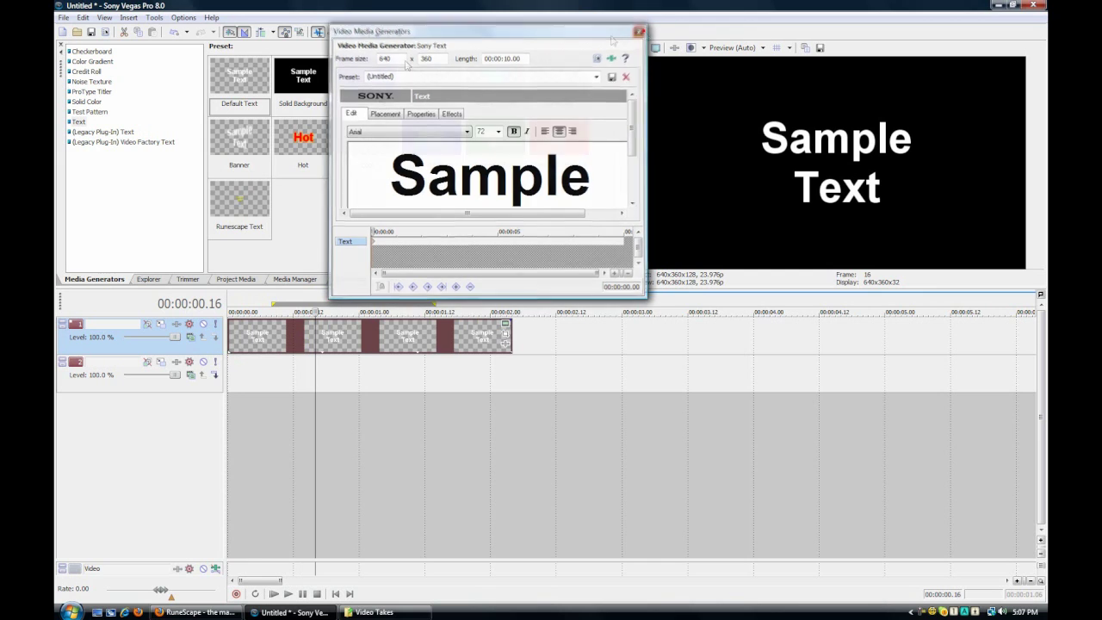
pyautogui.moveTo(230, 80)
pyautogui.mouseDown()
pyautogui.moveTo(256, 270)
pyautogui.moveTo(279, 339)
pyautogui.moveTo(240, 80)
pyautogui.mouseUp()
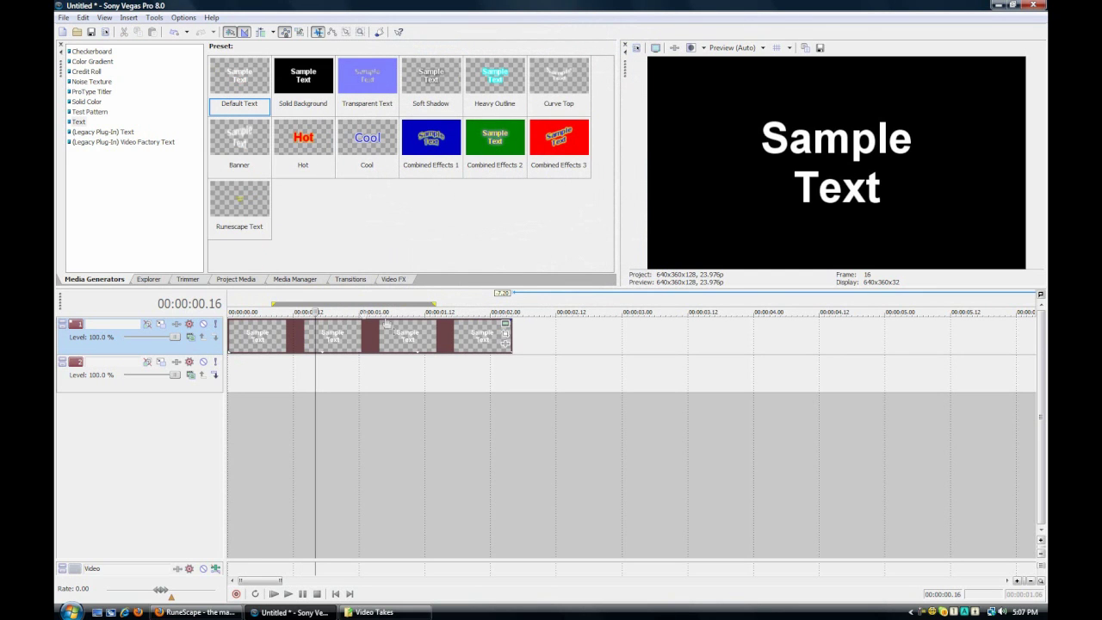
pyautogui.click(337, 342)
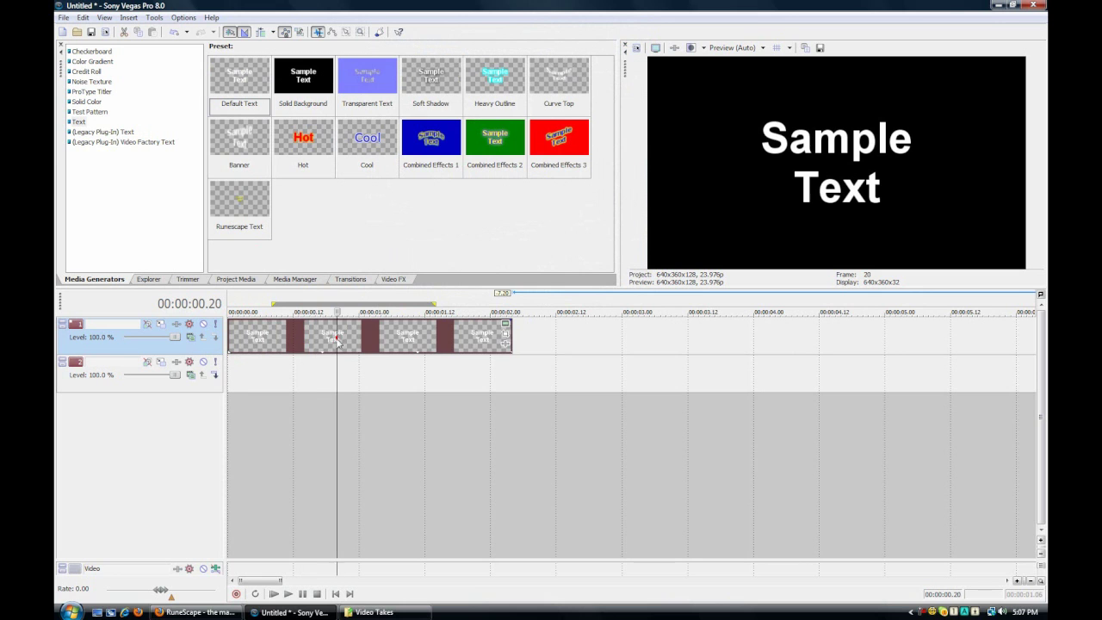
pyautogui.click(506, 332)
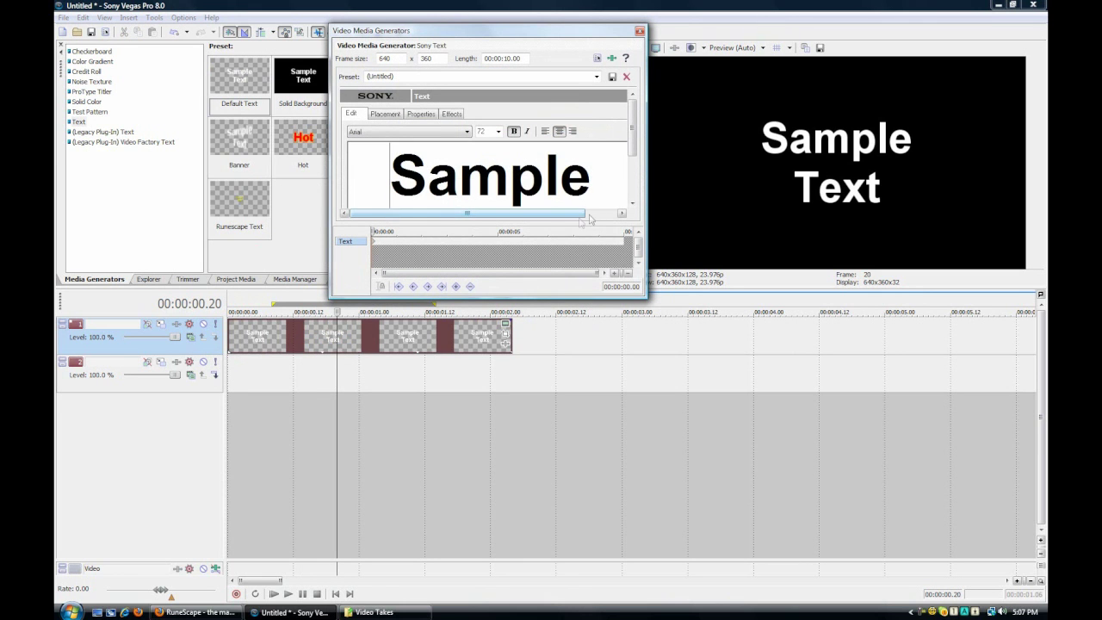
pyautogui.moveTo(633, 150); pyautogui.dragTo(634, 204)
pyautogui.moveTo(600, 185); pyautogui.dragTo(421, 42)
pyautogui.press('Delete')
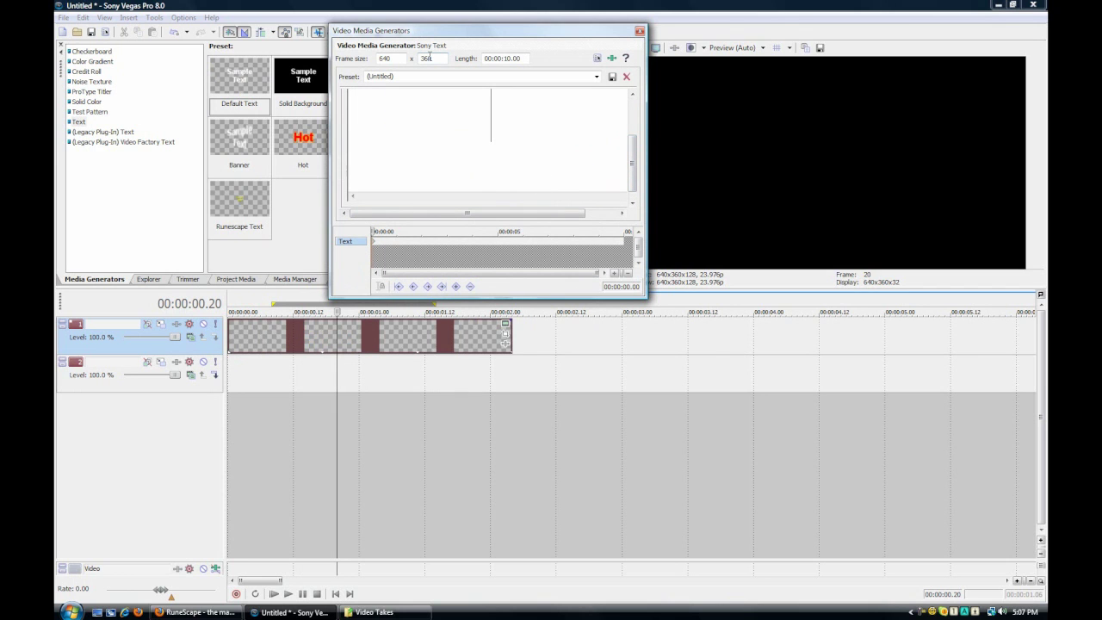
pyautogui.hotkey('ctrl', 'z')
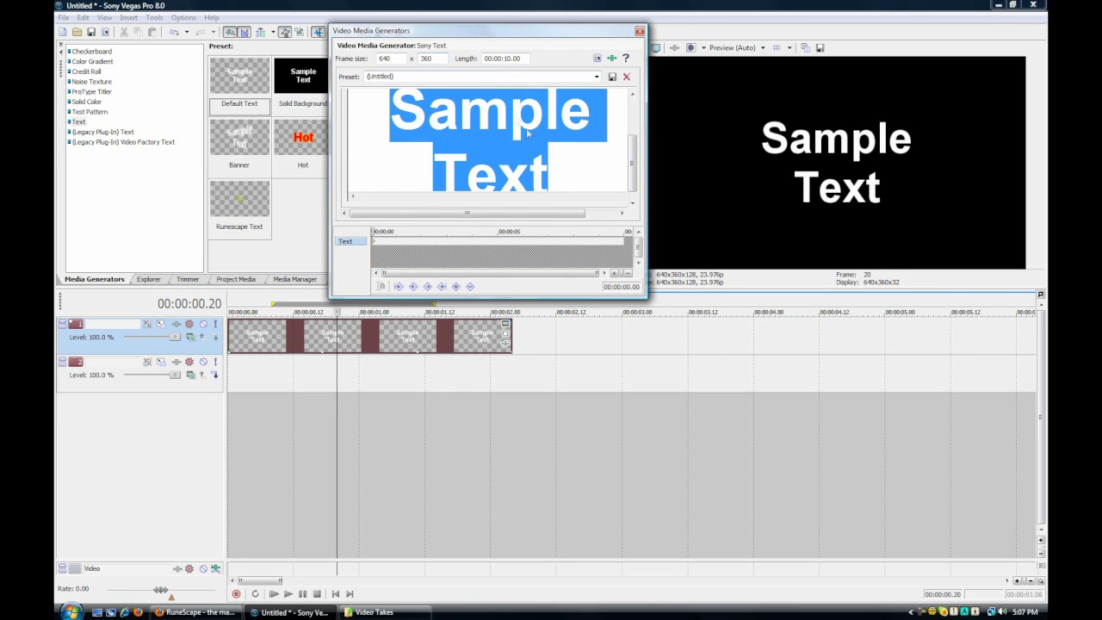
# - Set the sample text's color to yellow by lowering its blue component to the minimum
pyautogui.scroll(3, 618, 159)
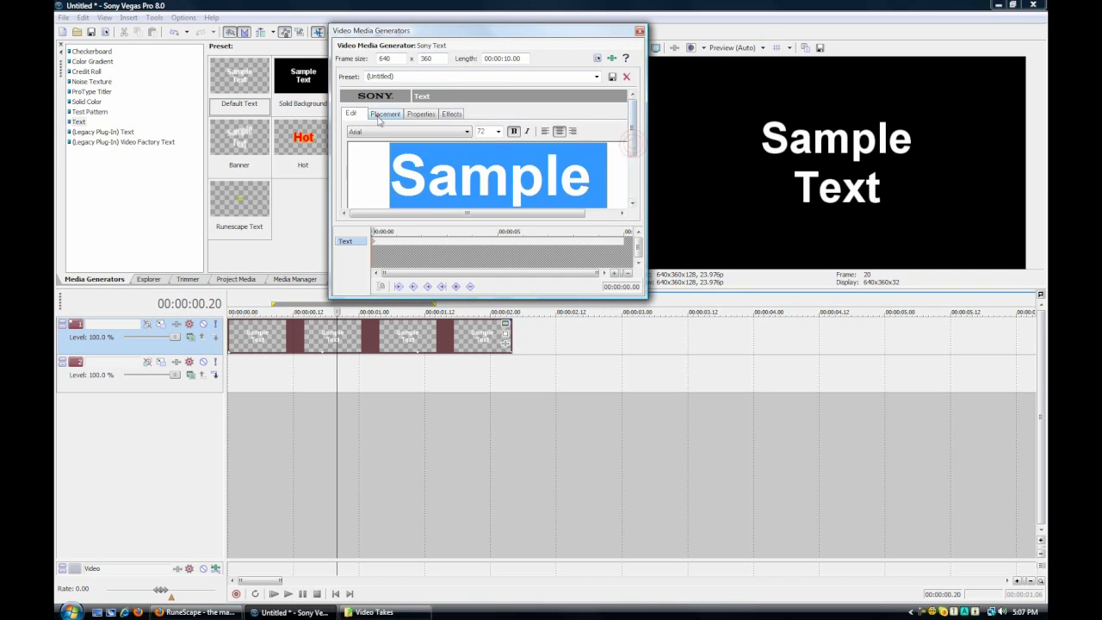
pyautogui.click(380, 114)
pyautogui.click(416, 114)
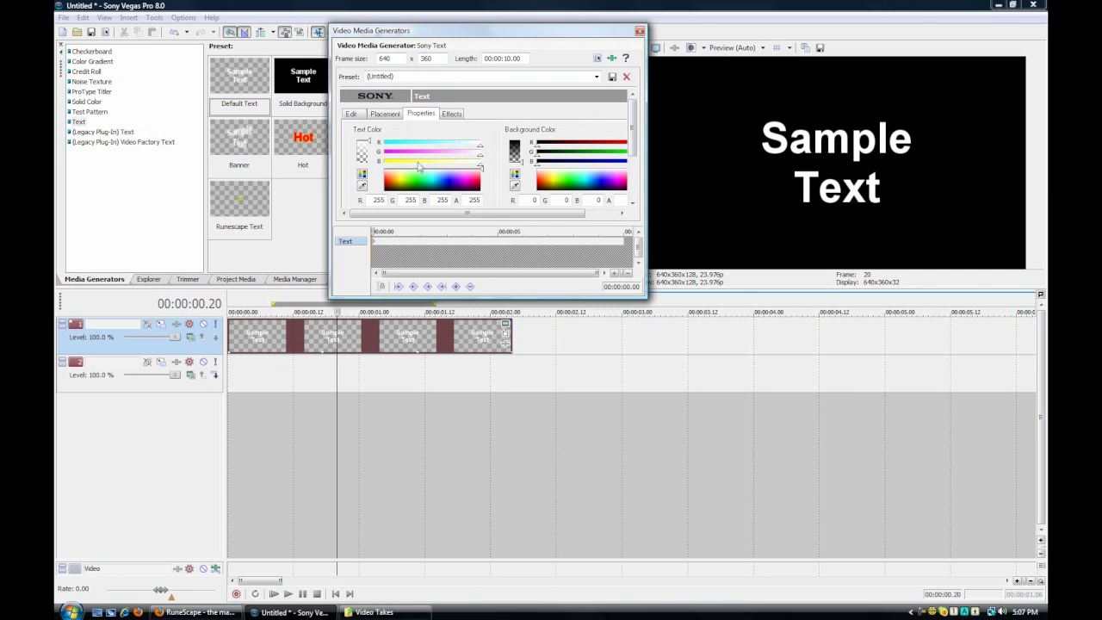
pyautogui.moveTo(420, 166); pyautogui.dragTo(383, 164)
# - Change the font of all the sample text to RuneScape Chat Bold
pyautogui.click(353, 115)
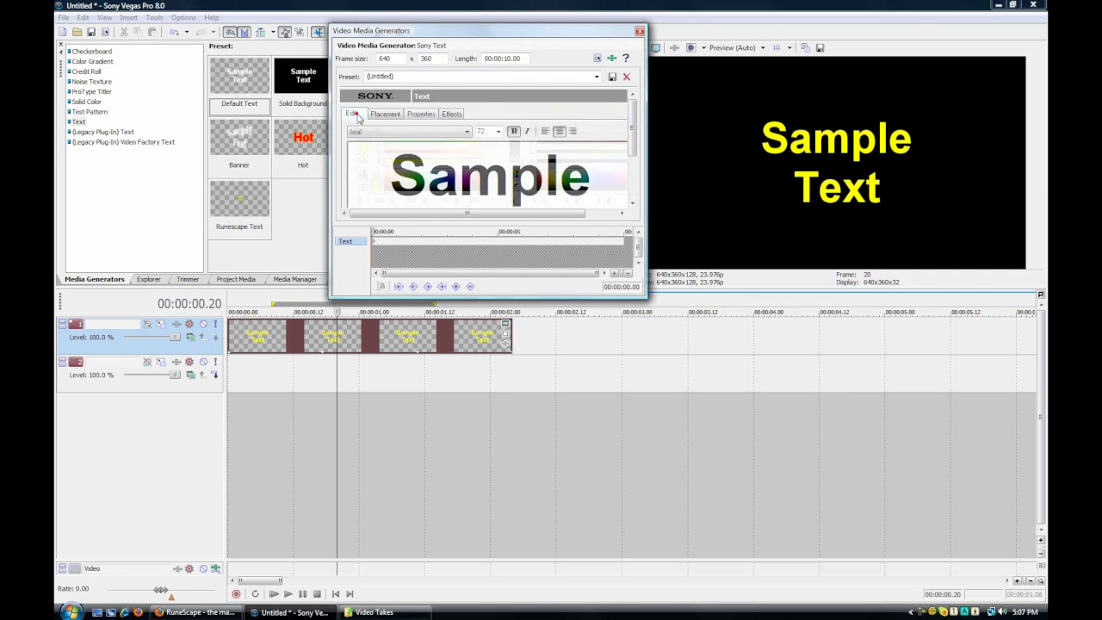
pyautogui.hotkey('ctrl', 'a')
pyautogui.click(387, 131)
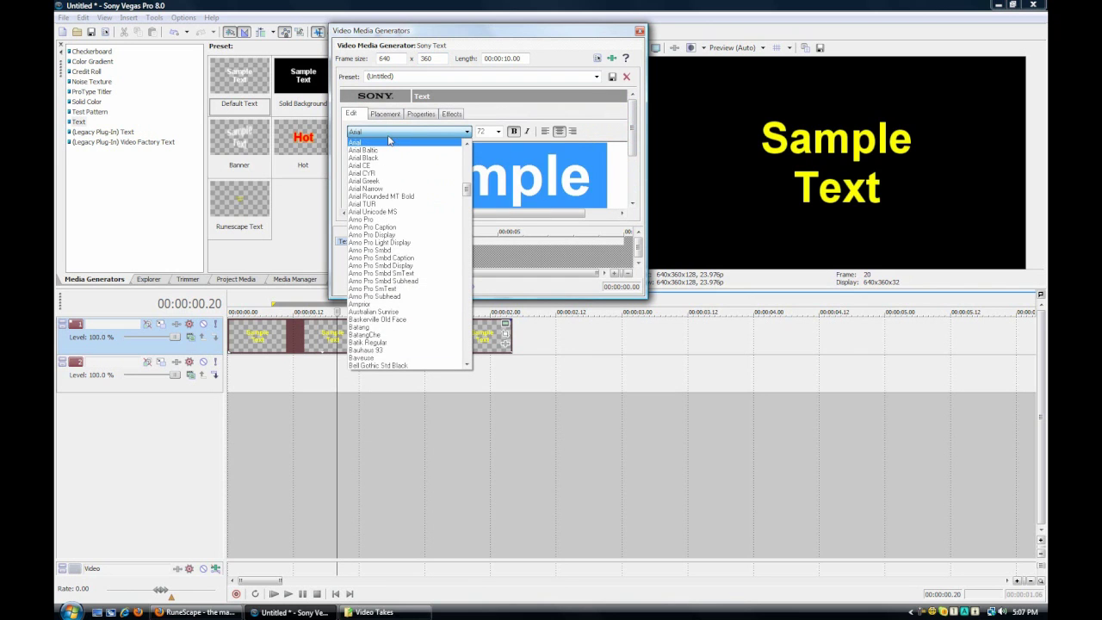
pyautogui.write('ru')
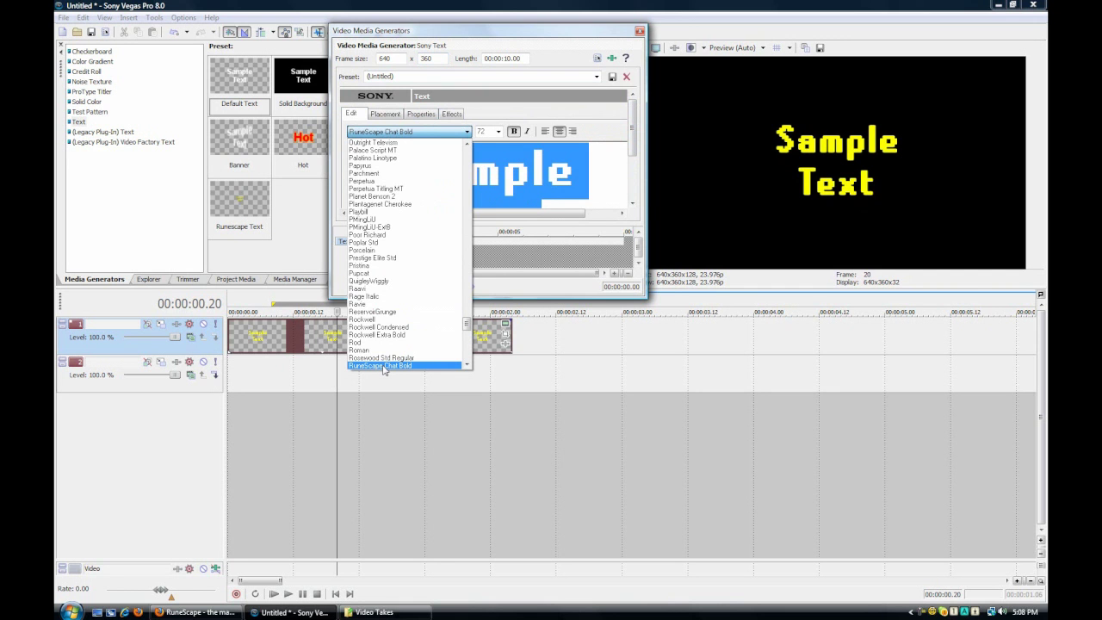
pyautogui.click(384, 366)
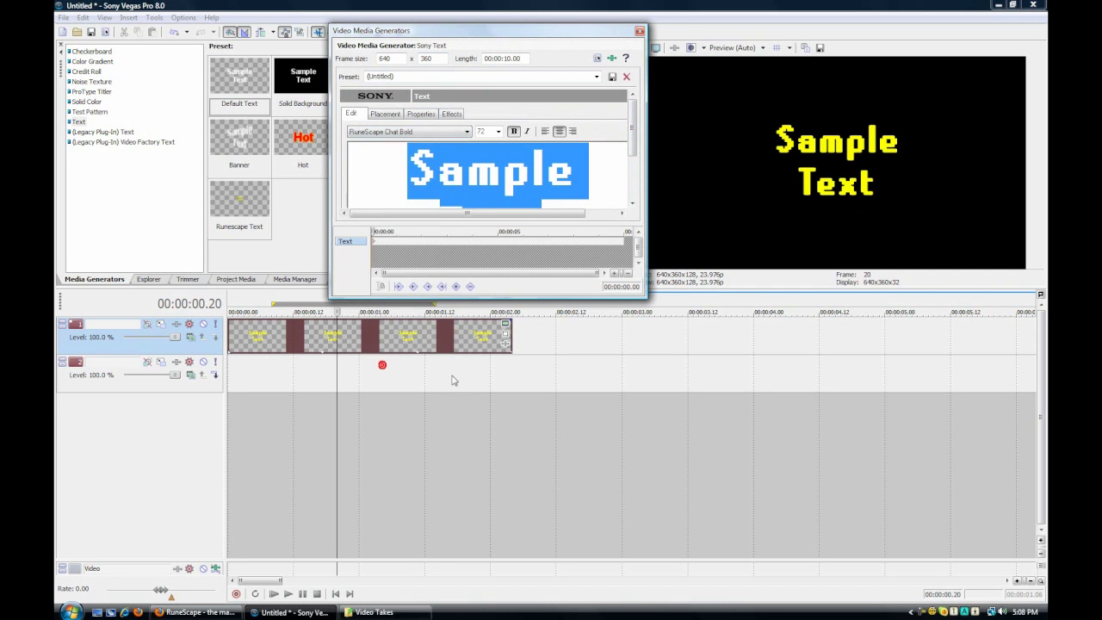
# - Open the desktop folder containing the font files and bring up the install option for the Runescape Font file
pyautogui.click(998, 5)
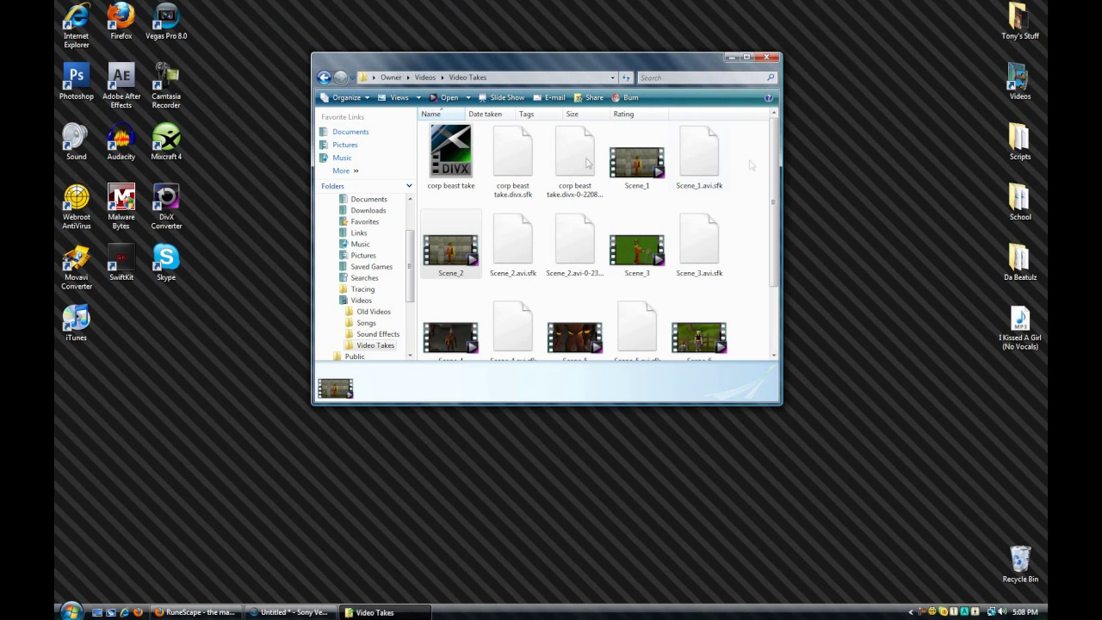
pyautogui.click(733, 57)
pyautogui.doubleClick(1028, 8)
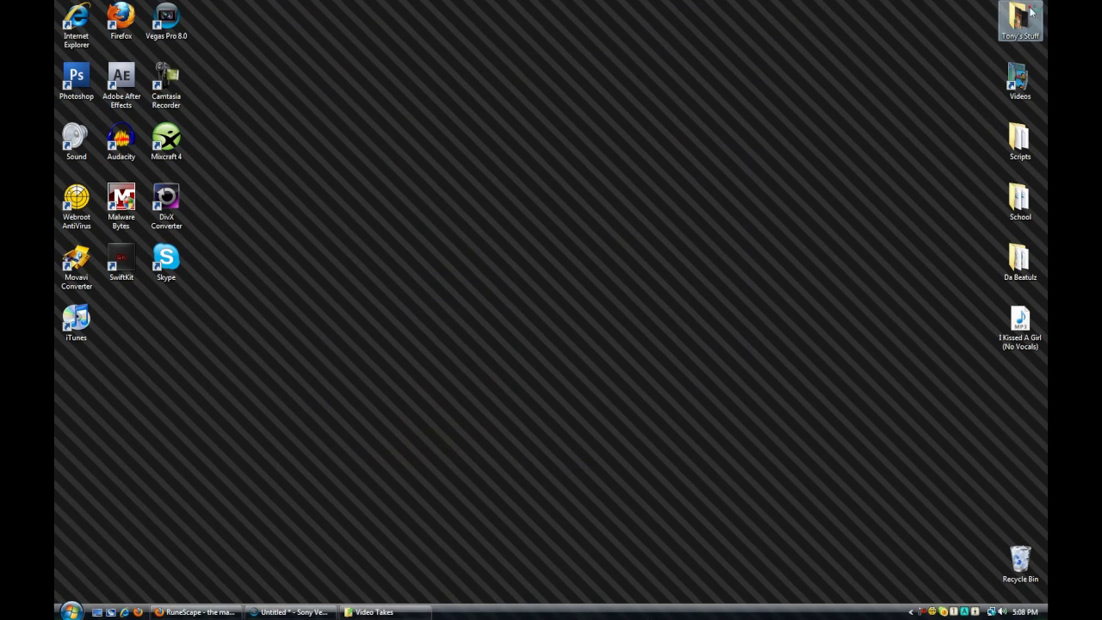
pyautogui.moveTo(561, 140); pyautogui.dragTo(560, 269)
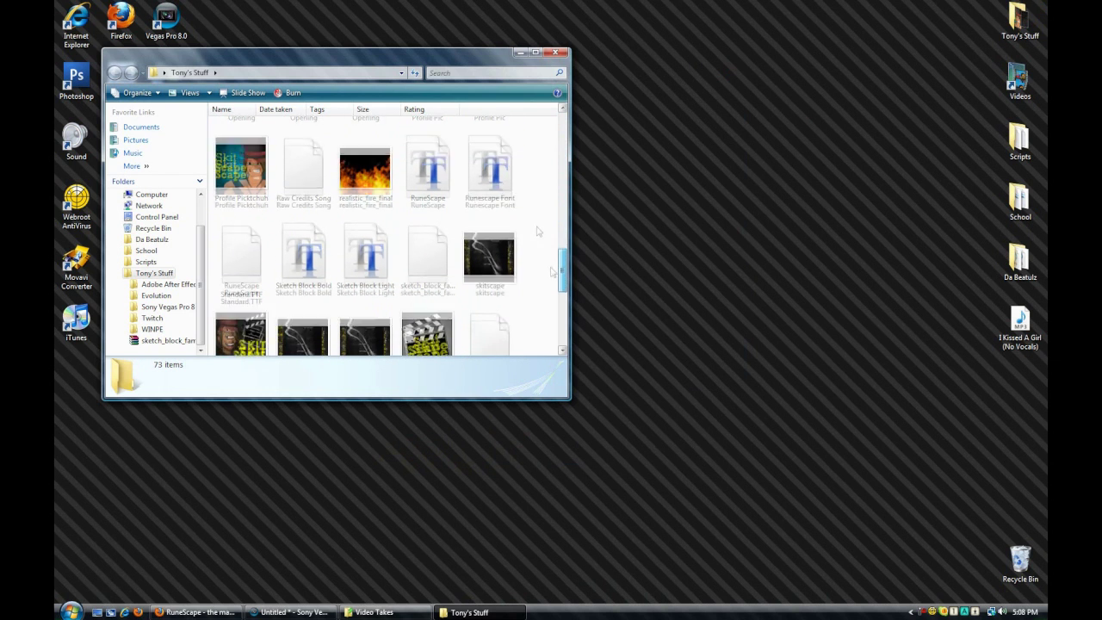
pyautogui.rightClick(485, 184)
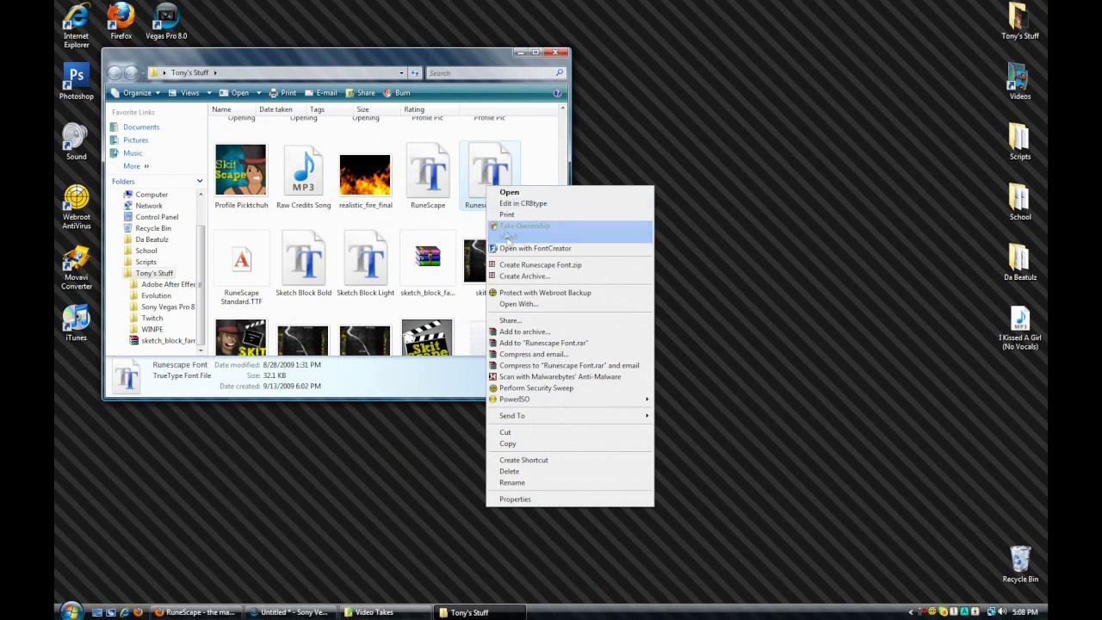
pyautogui.click(509, 239)
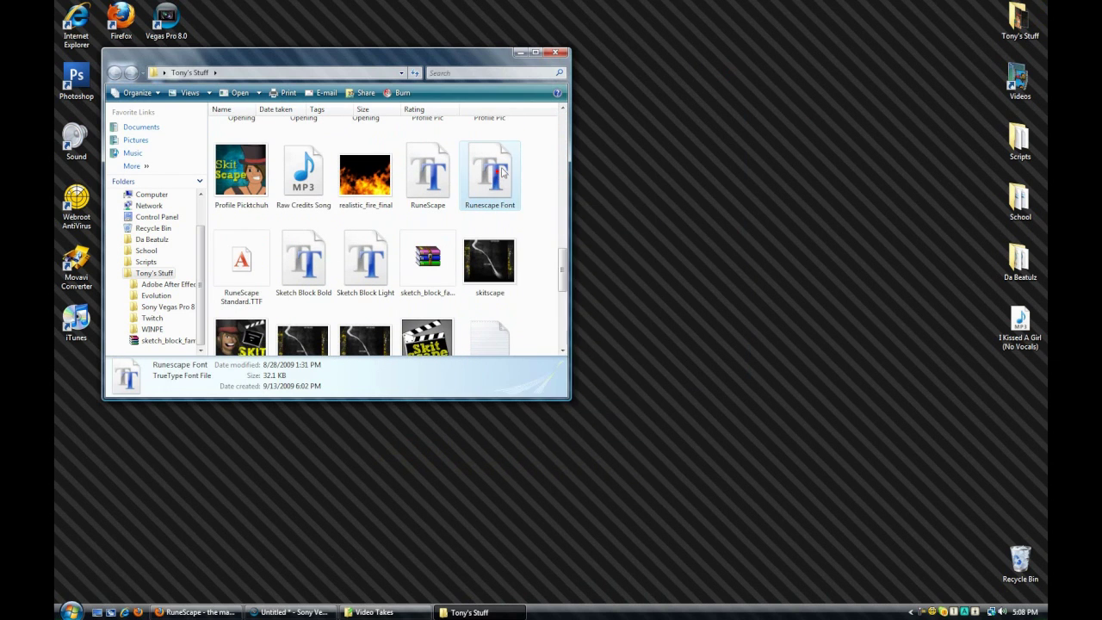
# - Locate the Fonts entry in Control Panel, close the font files folder and switch back to Sony Vegas Pro
pyautogui.click(71, 611)
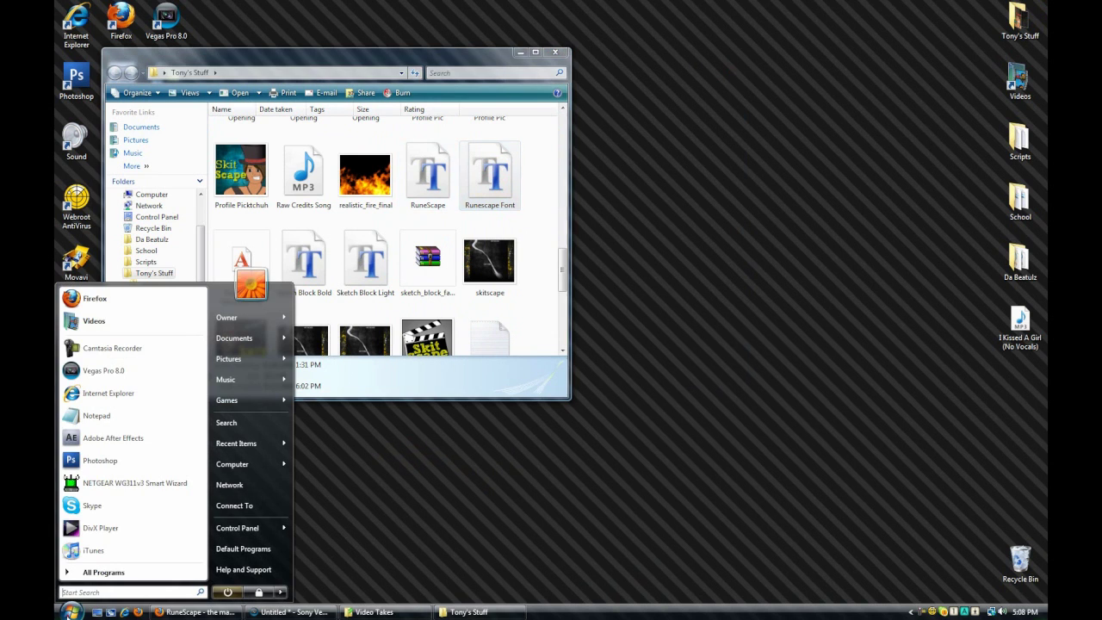
pyautogui.click(245, 529)
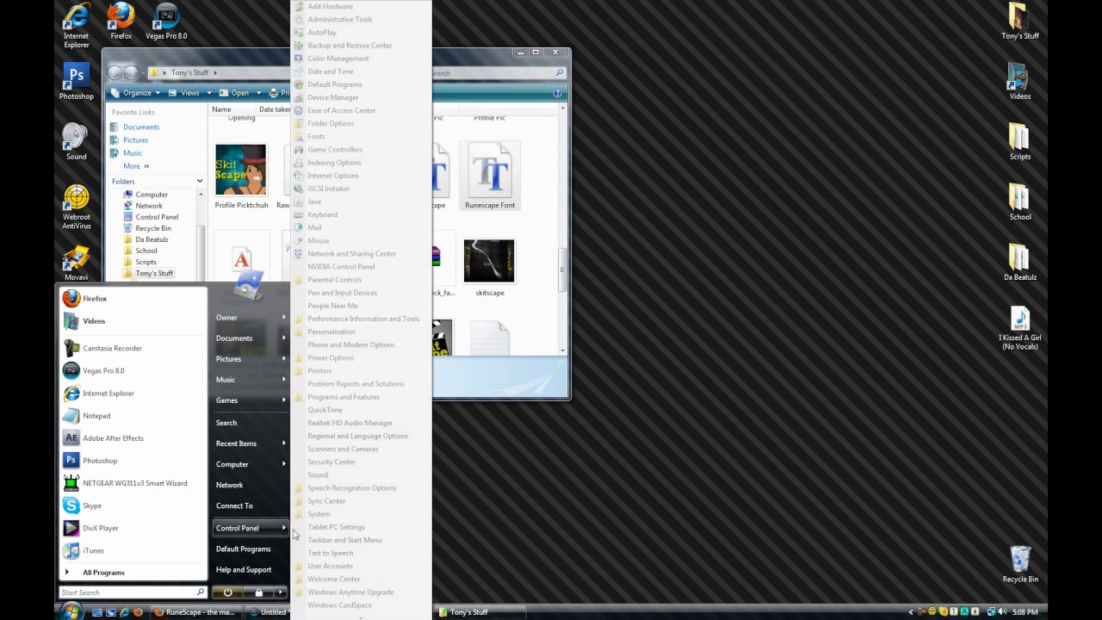
pyautogui.click(375, 147)
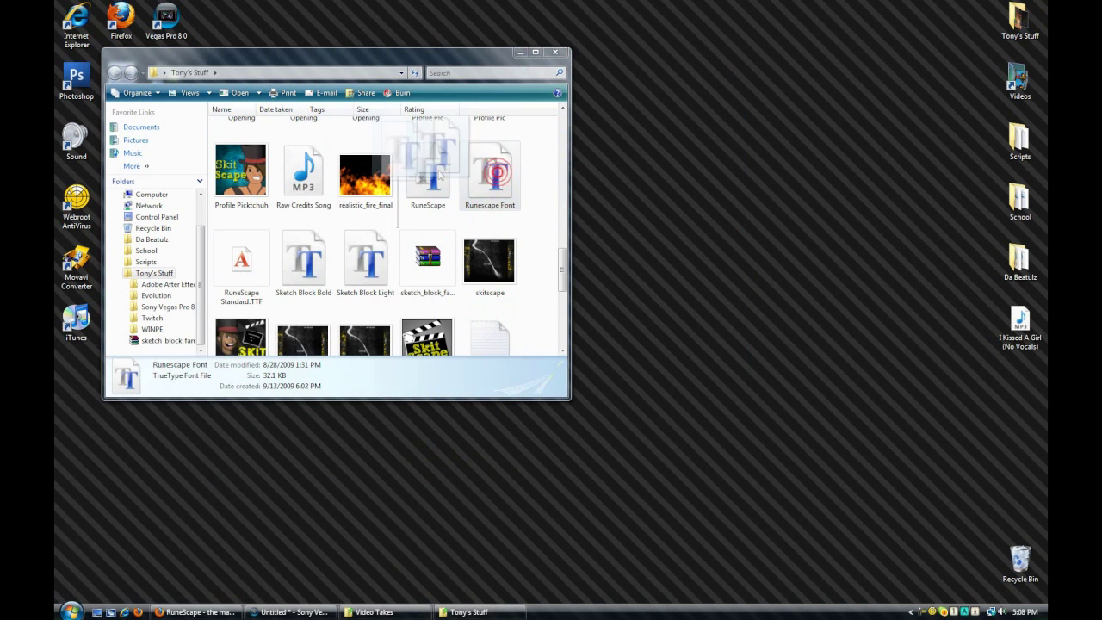
pyautogui.click(555, 52)
pyautogui.click(291, 612)
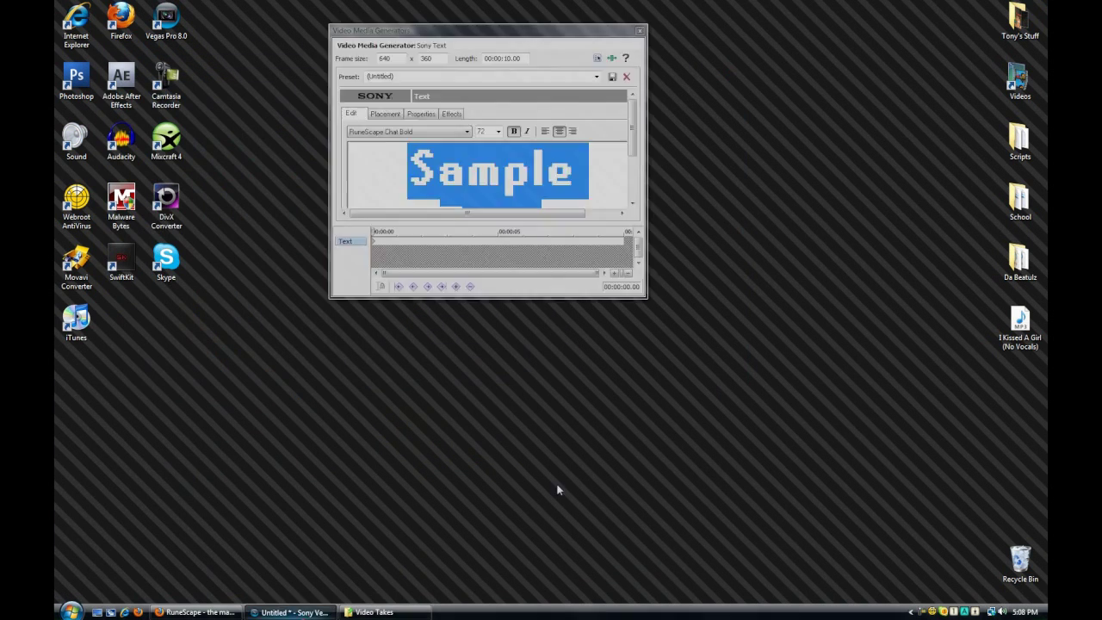
# - Set the font size of all the sample text to 26
pyautogui.click(556, 162)
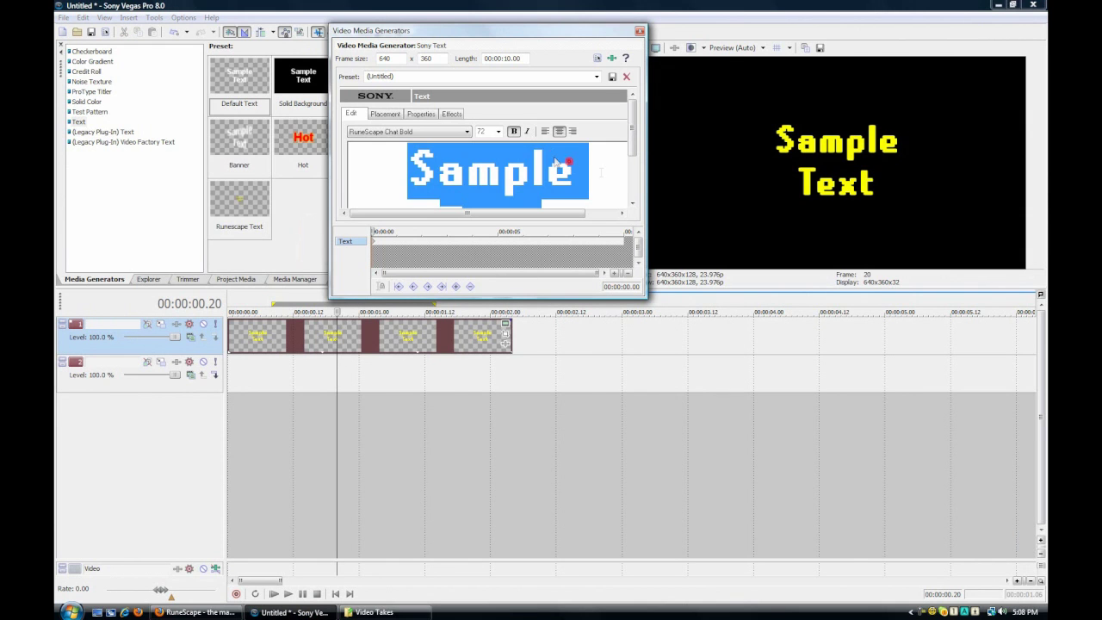
pyautogui.moveTo(634, 140)
pyautogui.mouseDown()
pyautogui.moveTo(634, 171)
pyautogui.moveTo(618, 150)
pyautogui.mouseUp()
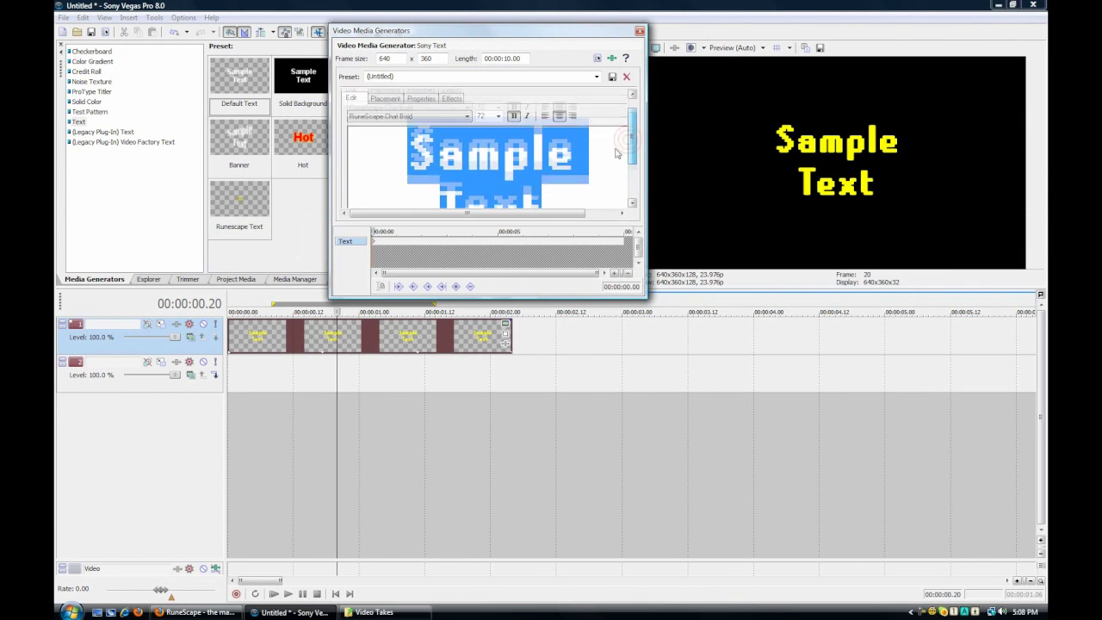
pyautogui.moveTo(556, 199); pyautogui.dragTo(417, 103)
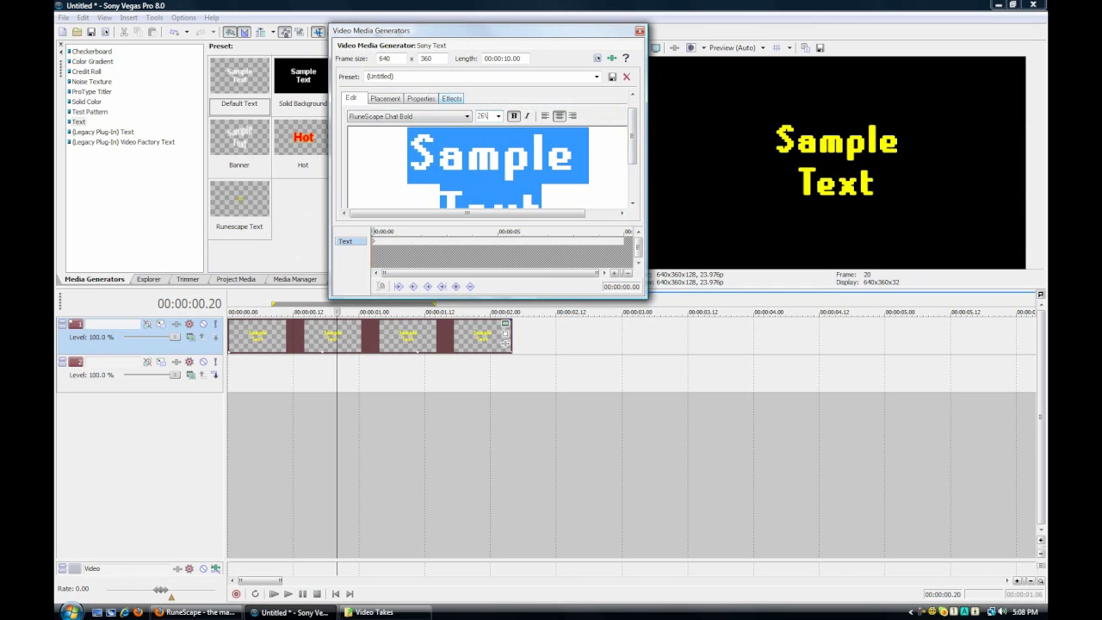
pyautogui.write('12')
pyautogui.press('Return')
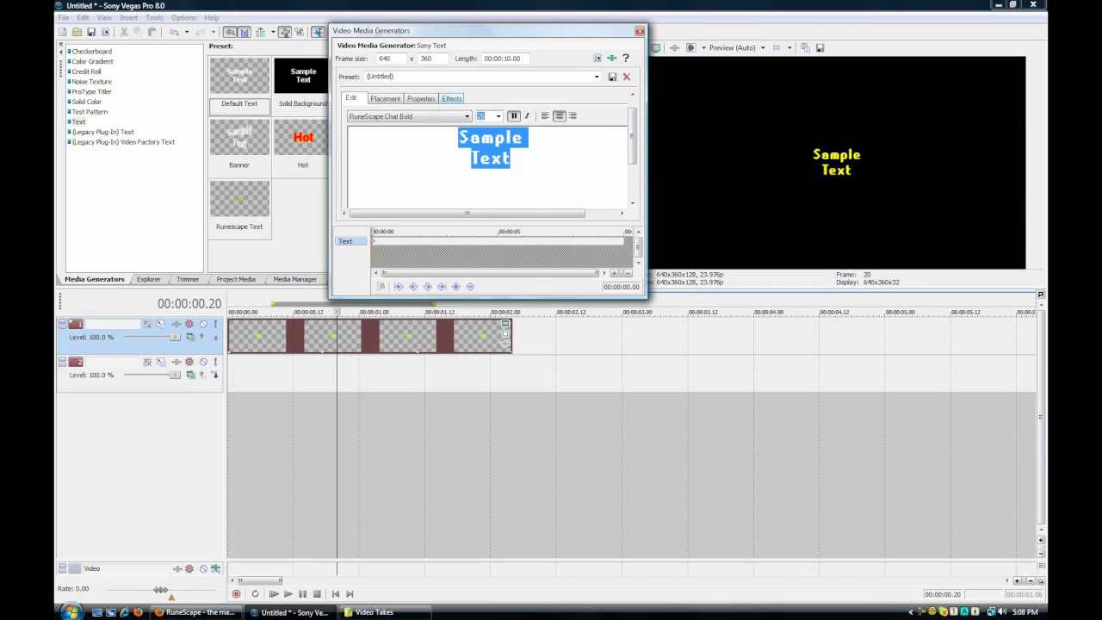
pyautogui.click(503, 173)
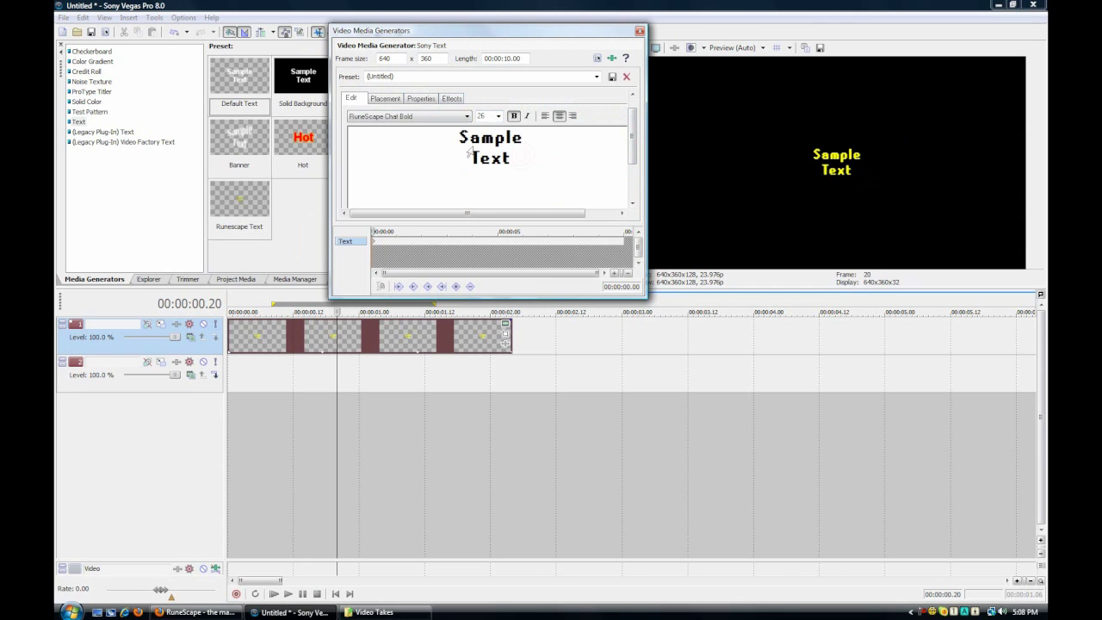
# - Set the text clip's background color to bright green, with red 13, green 255 and blue 19
pyautogui.click(411, 101)
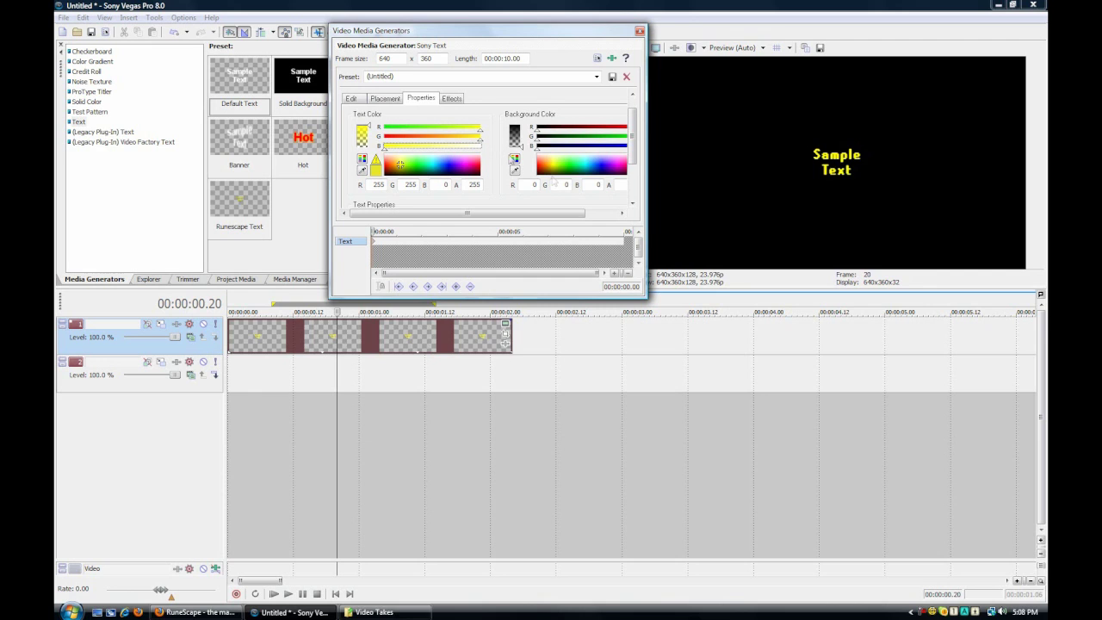
pyautogui.click(566, 166)
pyautogui.click(568, 168)
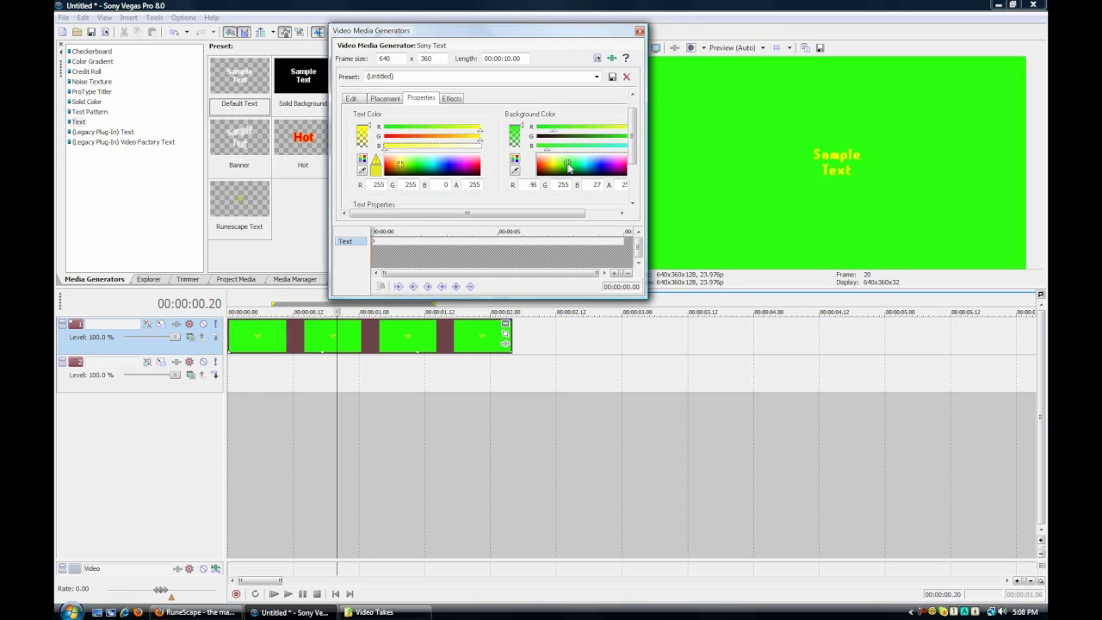
pyautogui.click(569, 169)
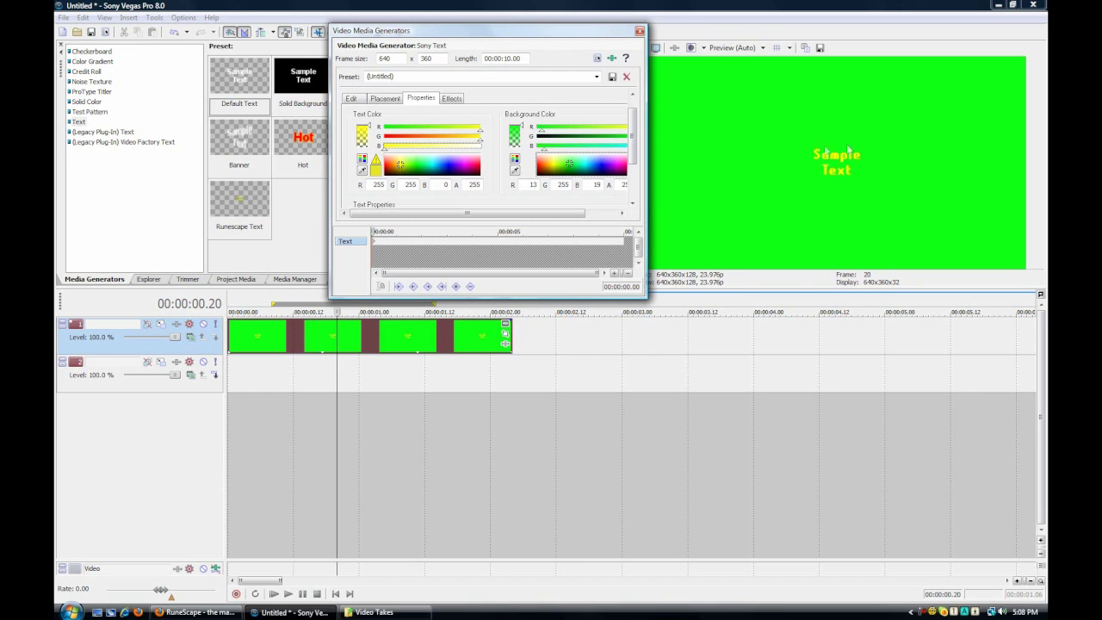
# - Enable the outline and shadow effects on the sample text and make the outline color near black
pyautogui.click(451, 99)
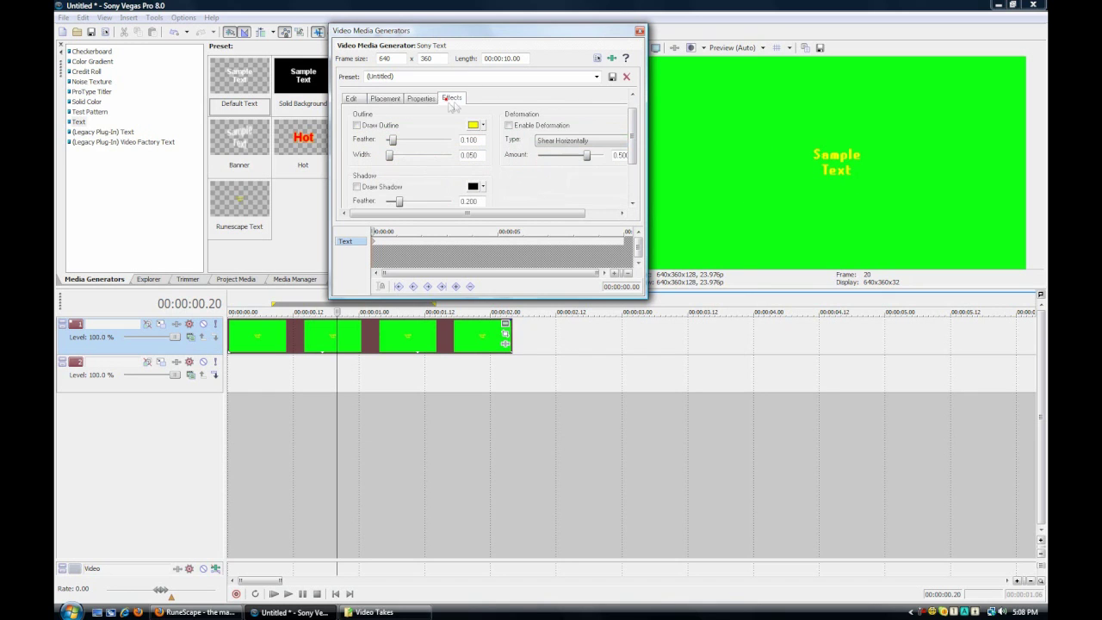
pyautogui.click(356, 125)
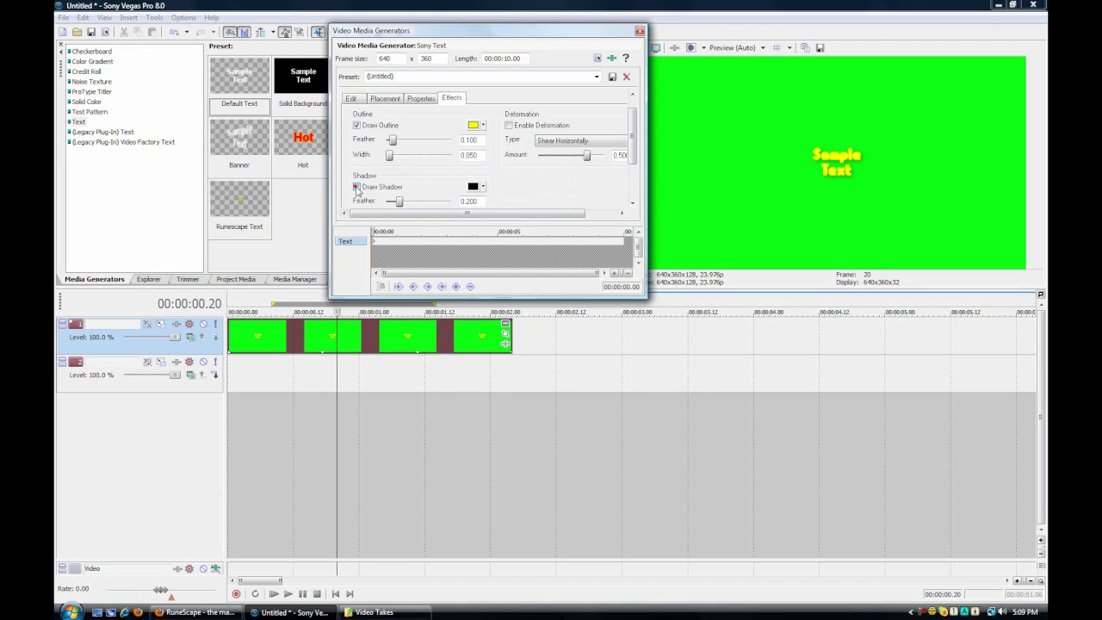
pyautogui.click(356, 186)
pyautogui.click(483, 126)
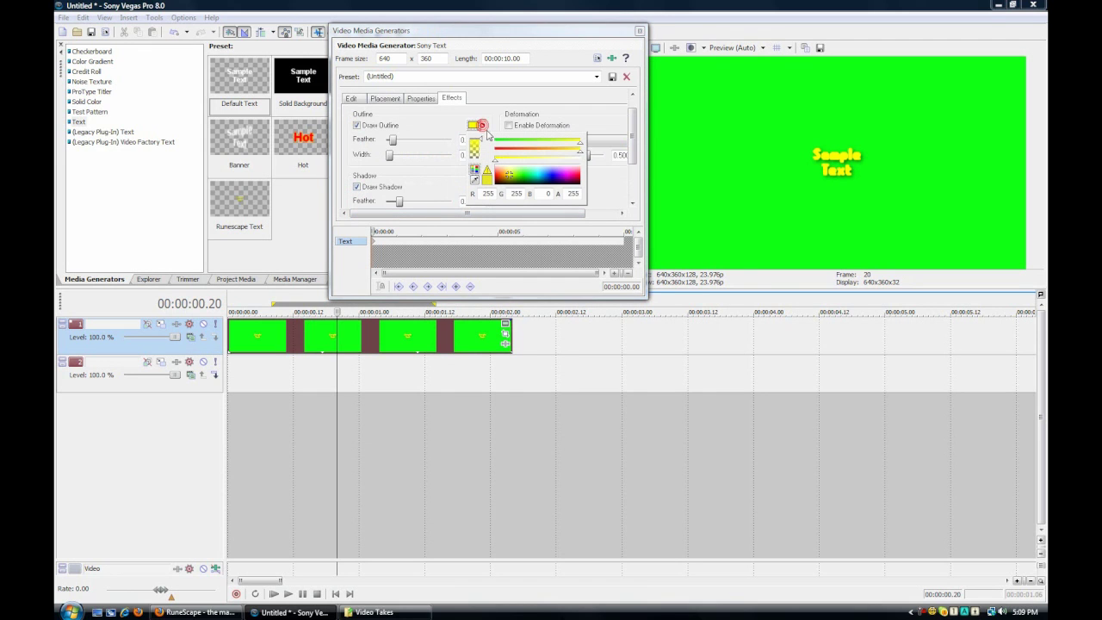
pyautogui.moveTo(496, 182)
pyautogui.mouseDown()
pyautogui.moveTo(494, 193)
pyautogui.moveTo(507, 173)
pyautogui.moveTo(497, 185)
pyautogui.mouseUp()
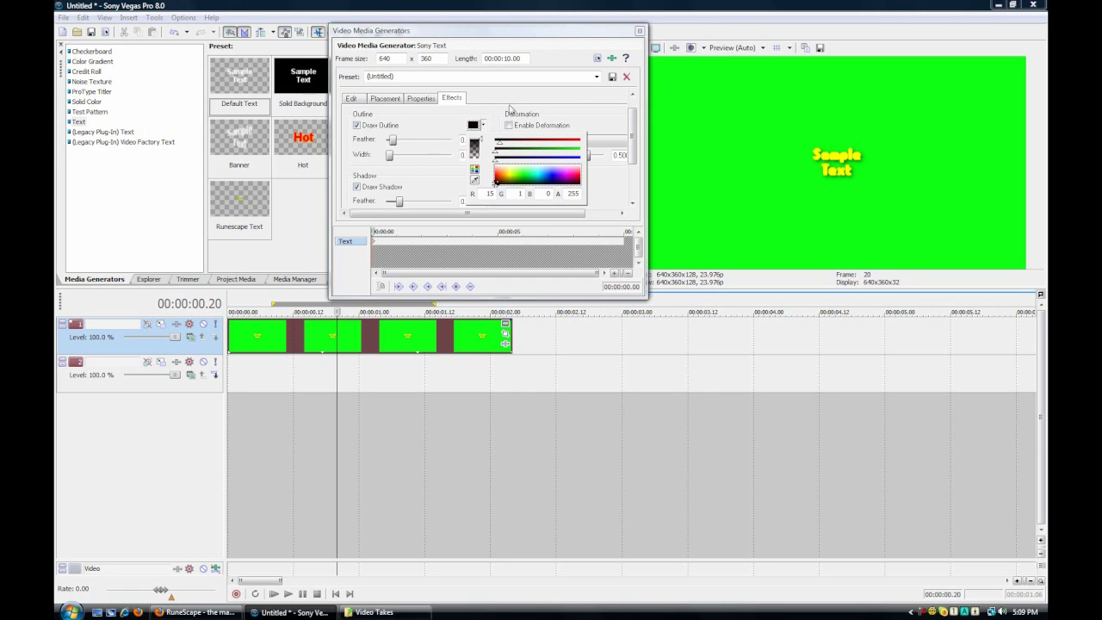
pyautogui.click(510, 108)
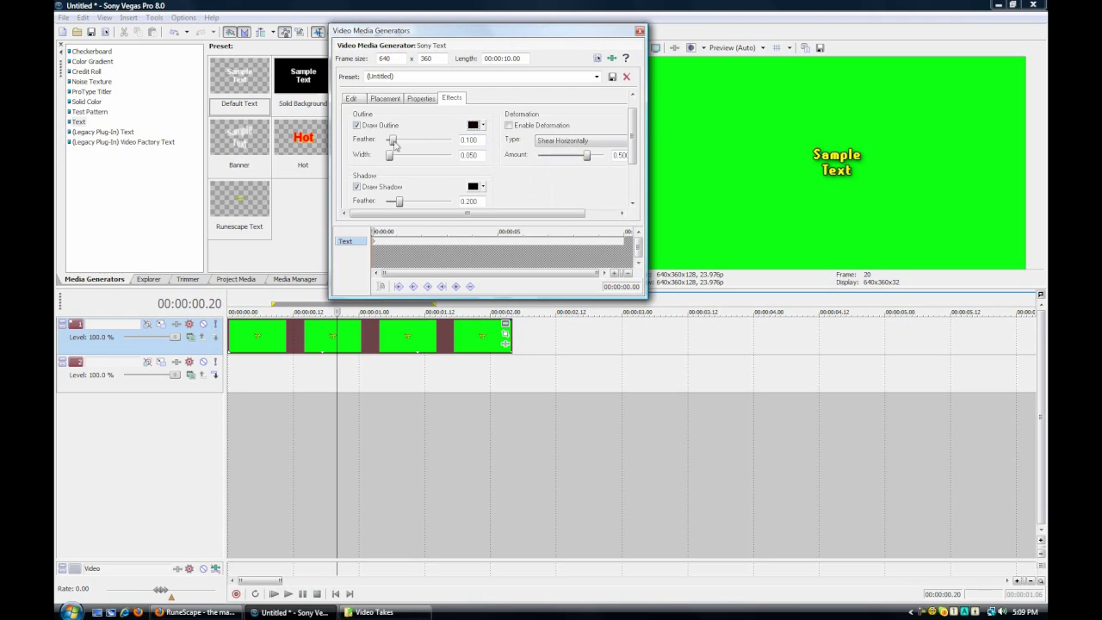
# - Set the text outline's feather to 1.000 and its width to 0.000
pyautogui.moveTo(394, 141); pyautogui.dragTo(499, 144)
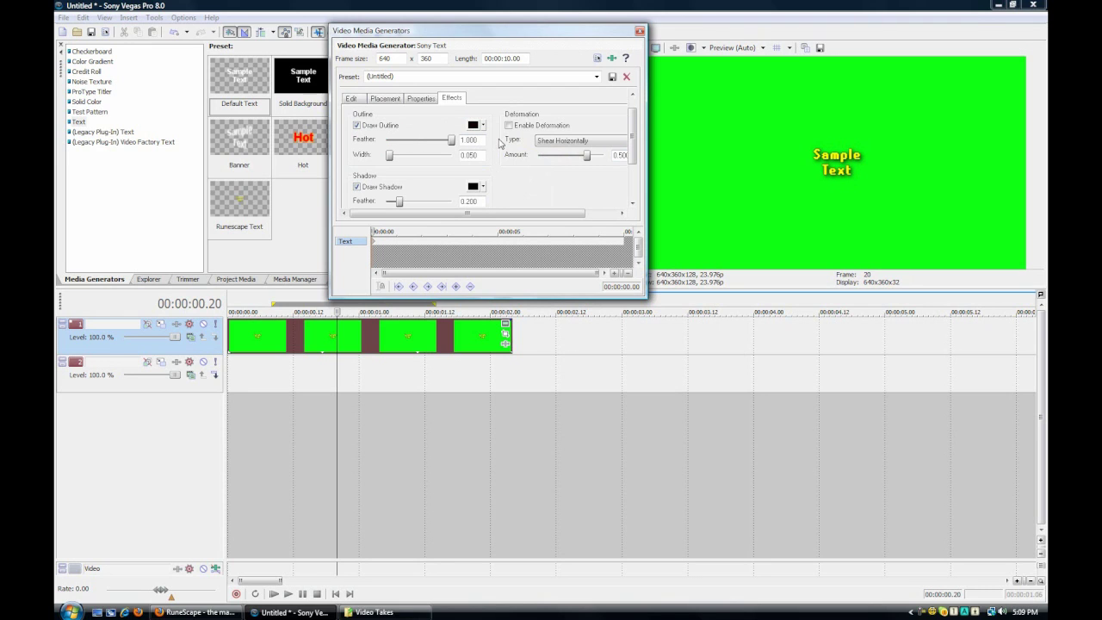
pyautogui.click(436, 142)
pyautogui.moveTo(446, 142); pyautogui.dragTo(476, 143)
pyautogui.moveTo(390, 155)
pyautogui.mouseDown()
pyautogui.moveTo(410, 158)
pyautogui.moveTo(386, 156)
pyautogui.mouseUp()
# - Lower the text shadow's feather to 0.027 and go over its X and Y offset values
pyautogui.scroll(-1, 386, 155)
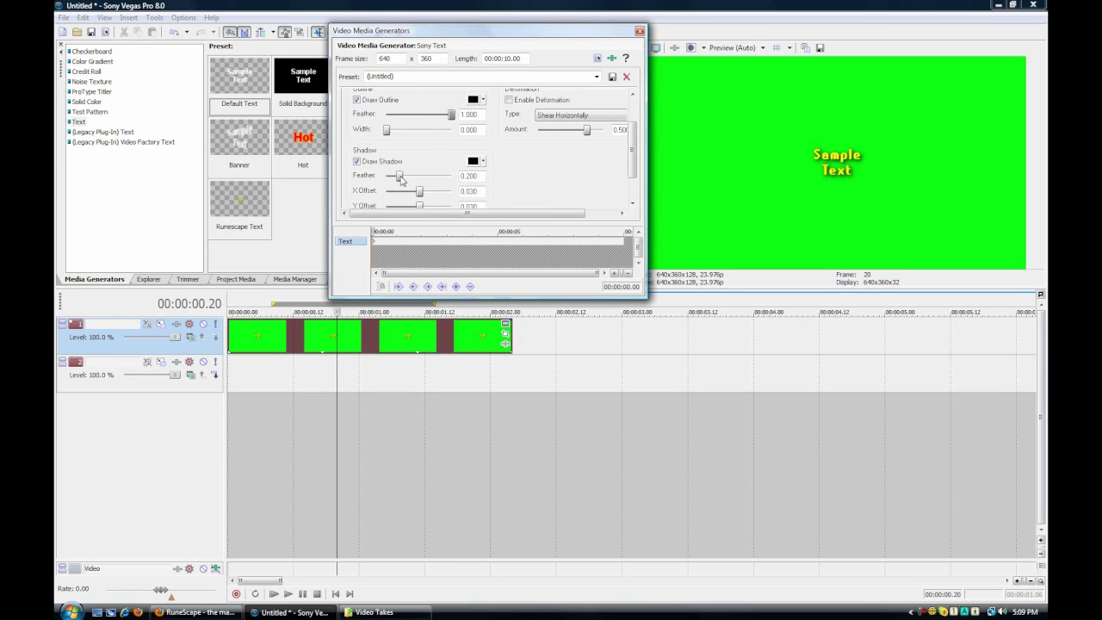
pyautogui.moveTo(394, 179)
pyautogui.mouseDown()
pyautogui.moveTo(405, 178)
pyautogui.moveTo(388, 184)
pyautogui.mouseUp()
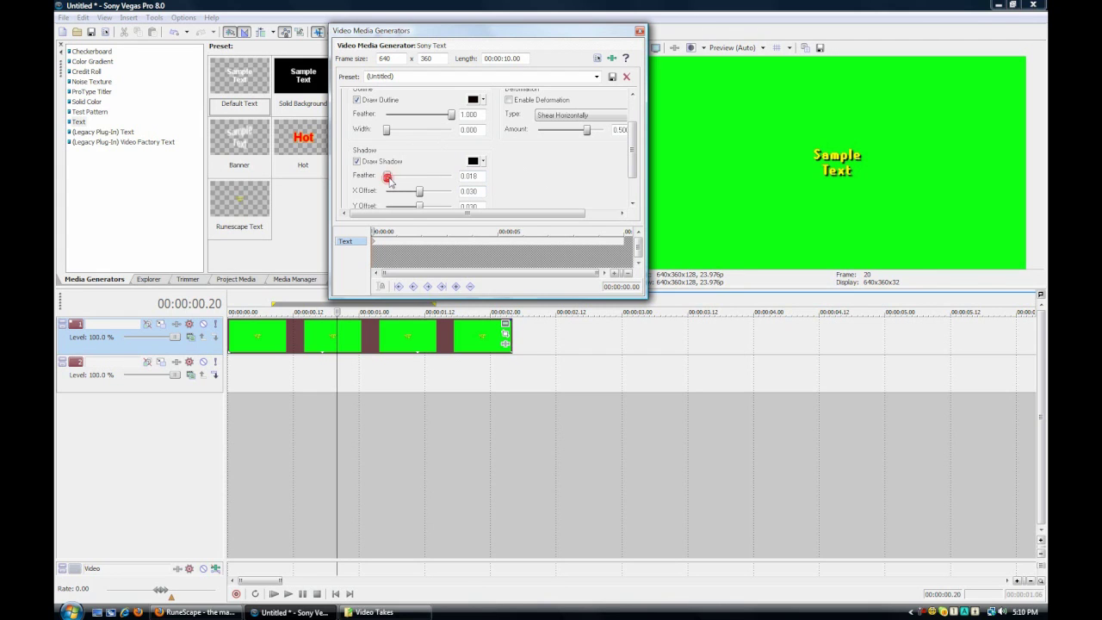
pyautogui.moveTo(389, 180); pyautogui.dragTo(392, 182)
pyautogui.moveTo(476, 179); pyautogui.dragTo(472, 179)
pyautogui.scroll(-2, 616, 178)
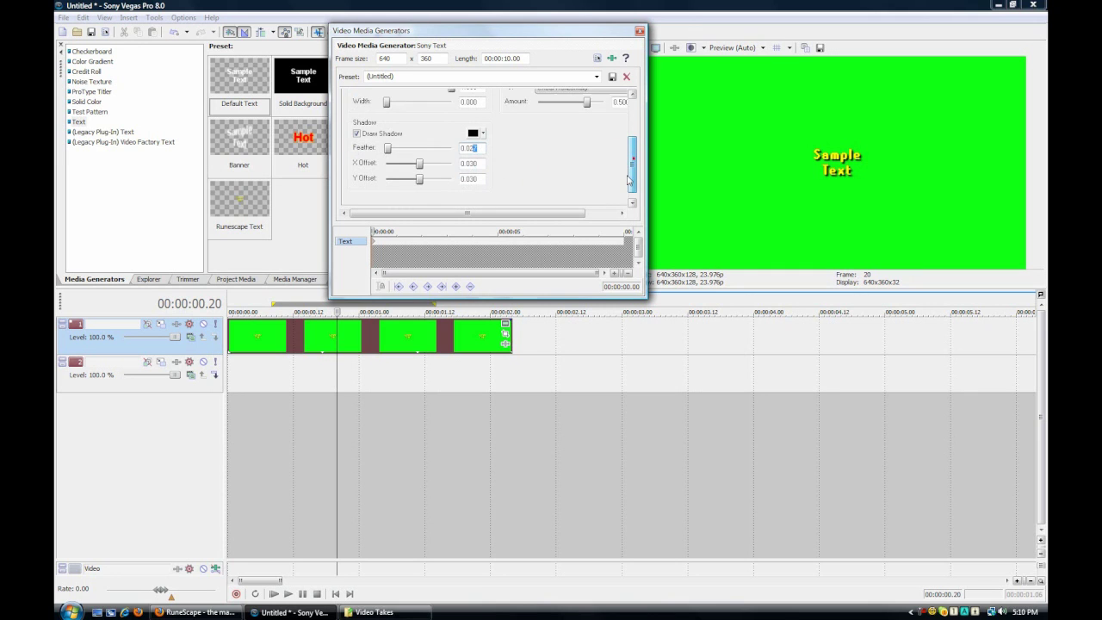
pyautogui.click(467, 153)
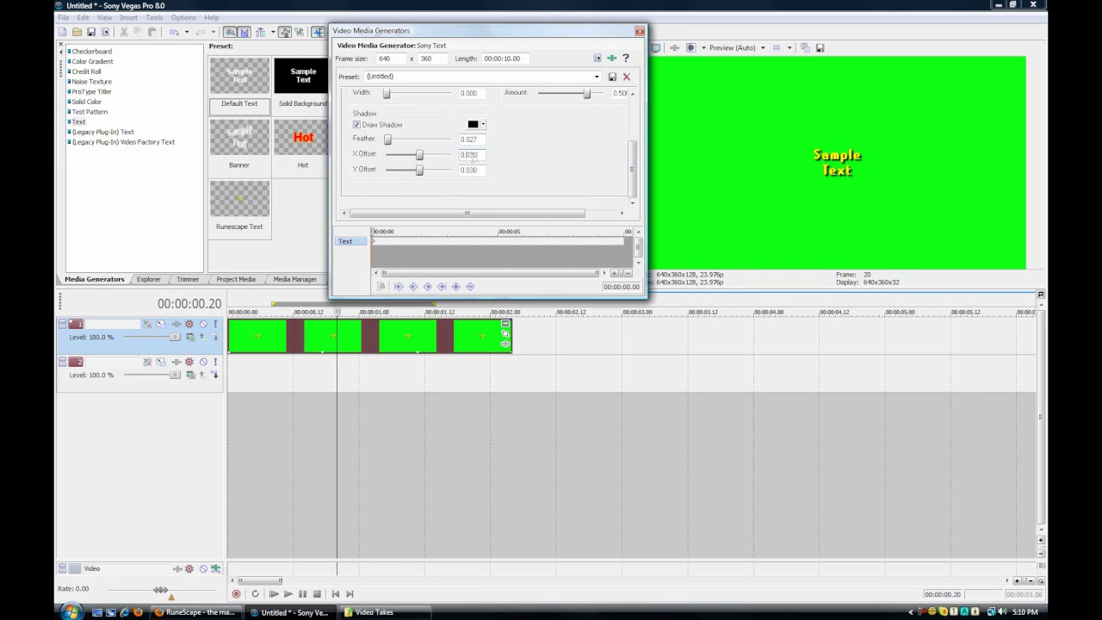
pyautogui.moveTo(482, 154); pyautogui.dragTo(472, 155)
pyautogui.press('Tab')
pyautogui.press('Right')
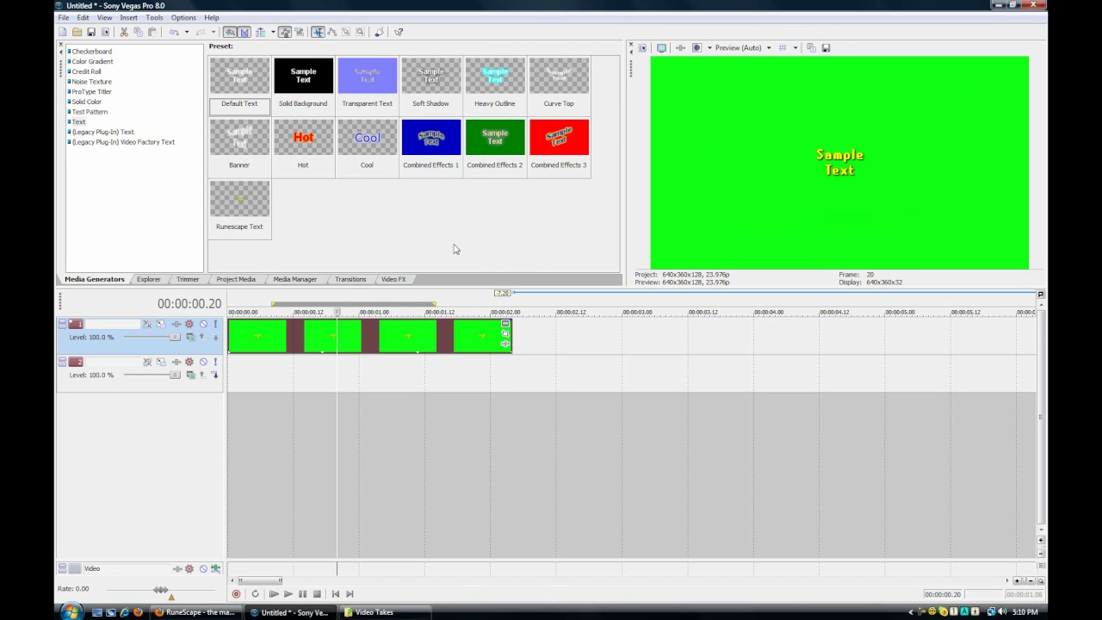
# - Reopen the text clip's generator settings and place the cursor at the end of the sample text
pyautogui.click(504, 323)
pyautogui.click(514, 173)
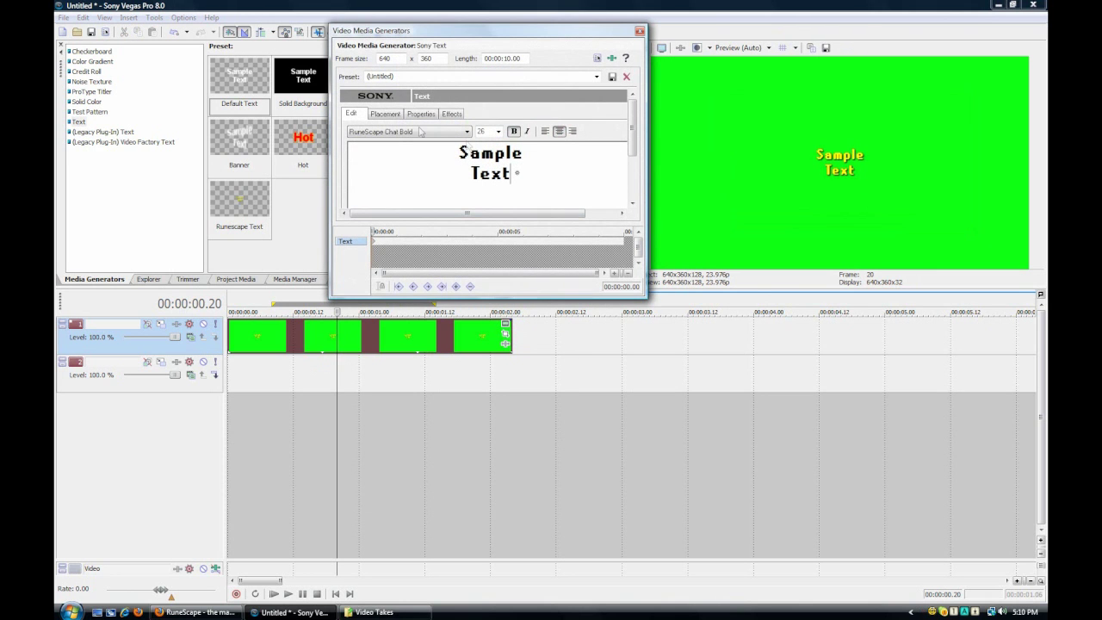